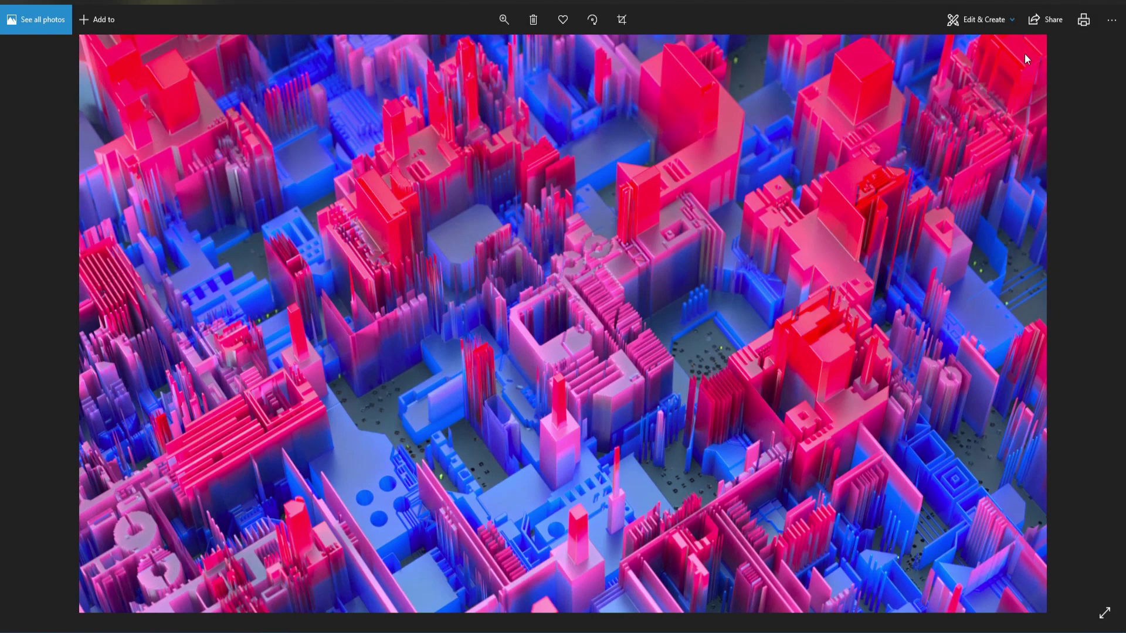
# Dismiss the reference image and the Help window, and add a Plane primitive to the scene
pyautogui.click(1064, 3)
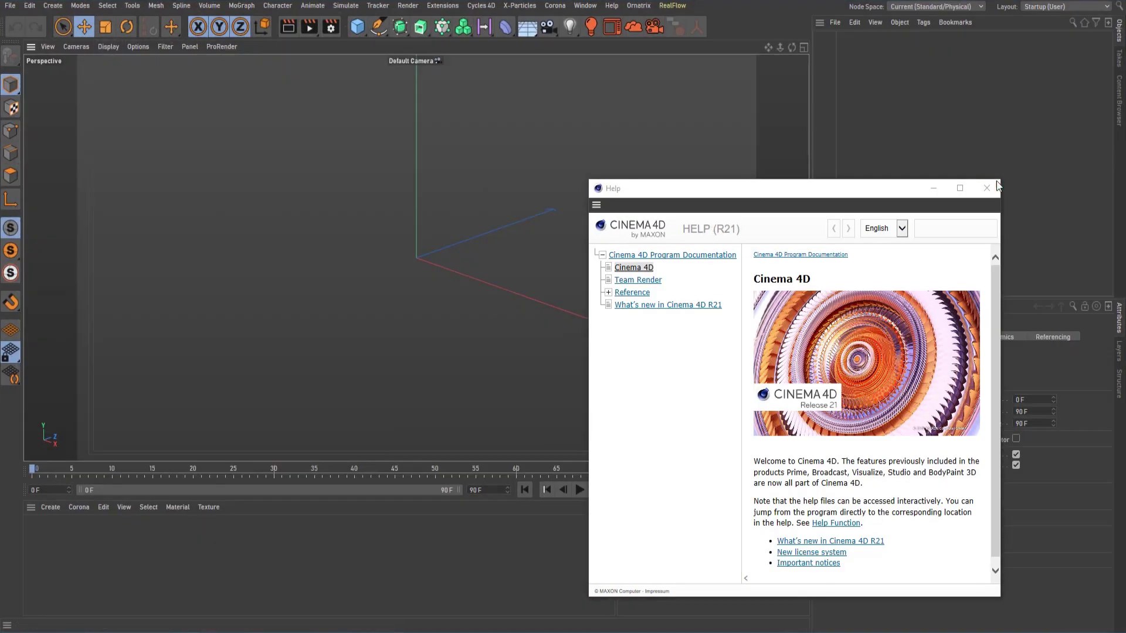
pyautogui.click(987, 188)
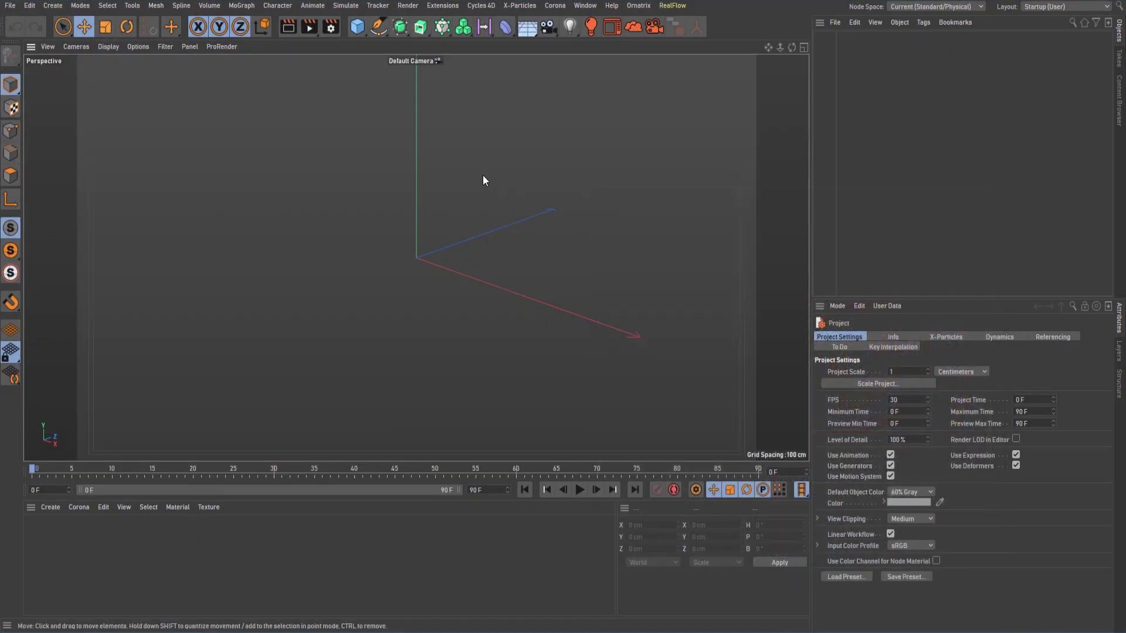
pyautogui.click(364, 30)
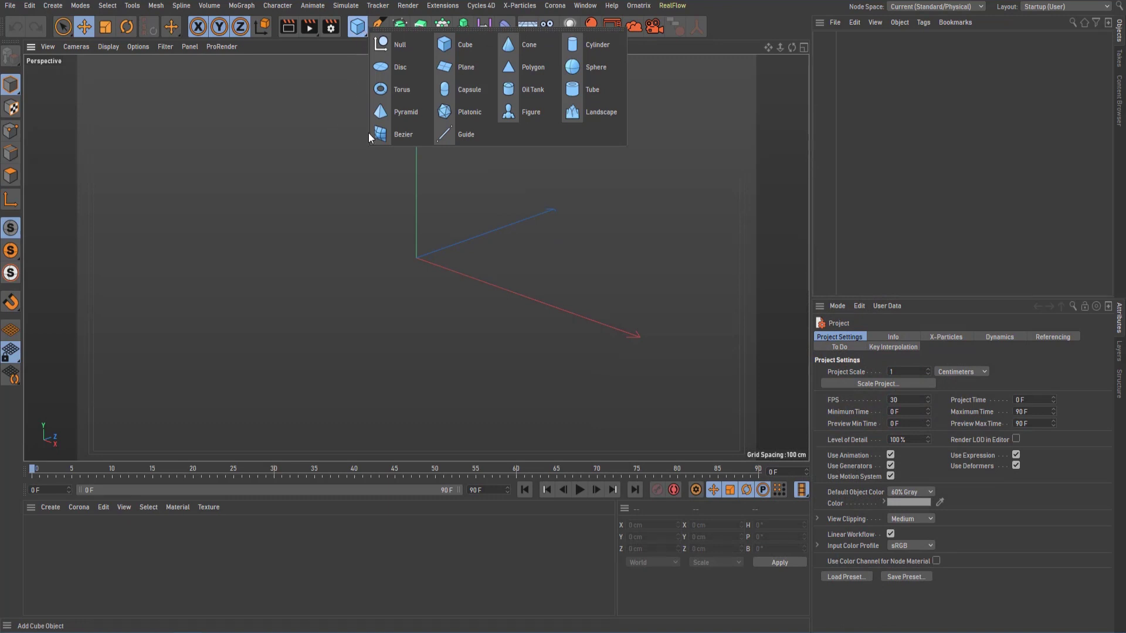
pyautogui.click(458, 68)
pyautogui.scroll(5, 478, 278)
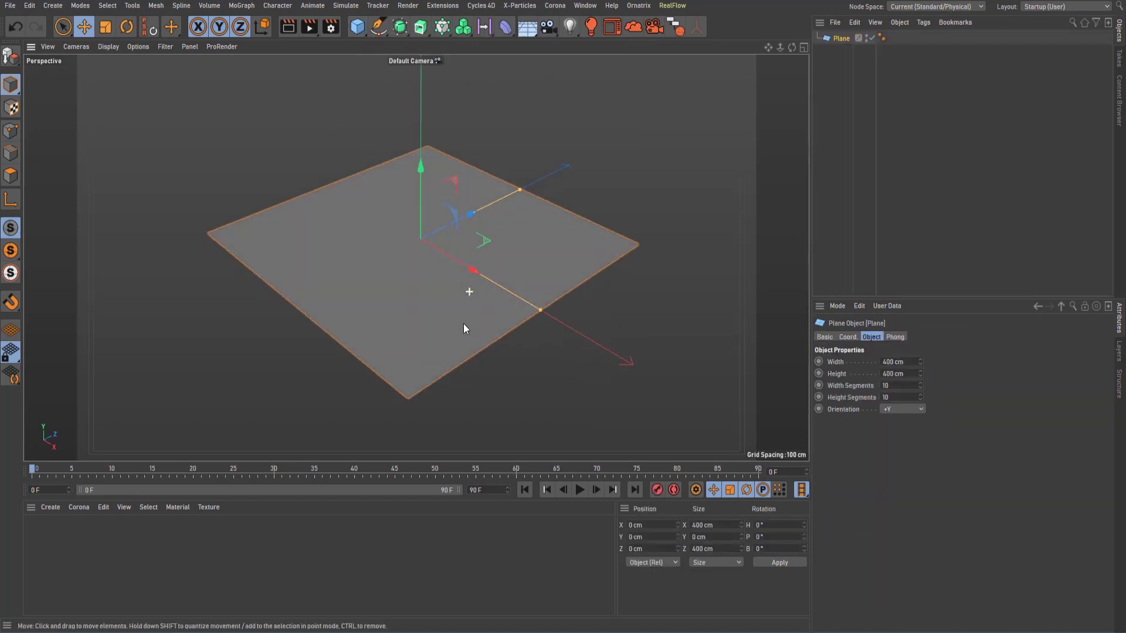
# Set the plane's width and height to 500 cm and its width and height segments to 1000
pyautogui.click(884, 361)
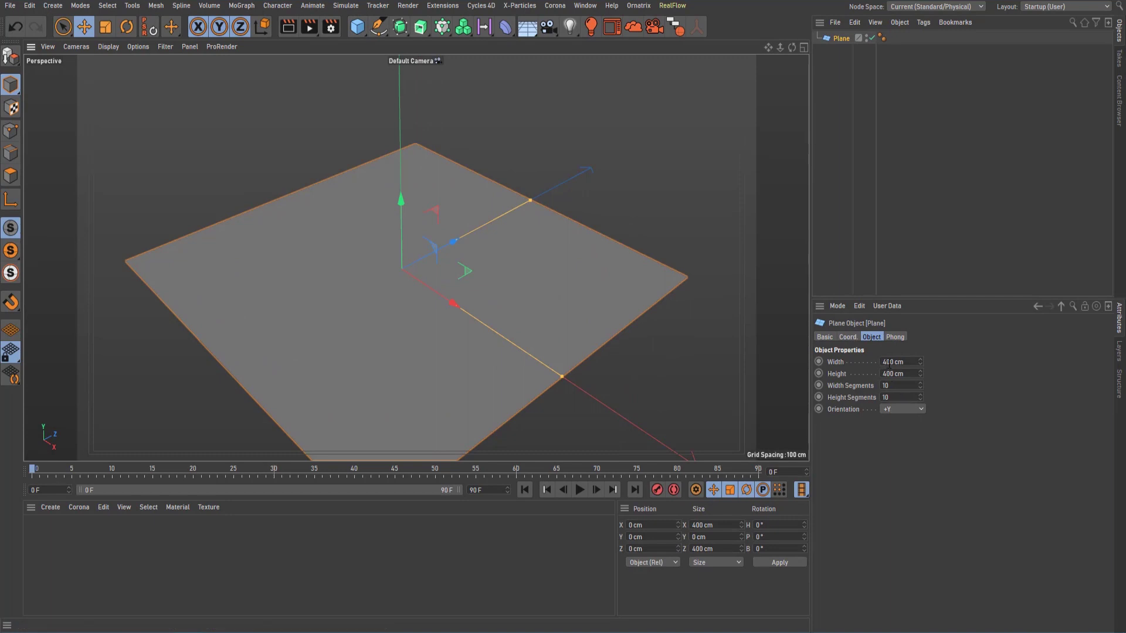
pyautogui.write('5')
pyautogui.click(887, 374)
pyautogui.click(887, 374)
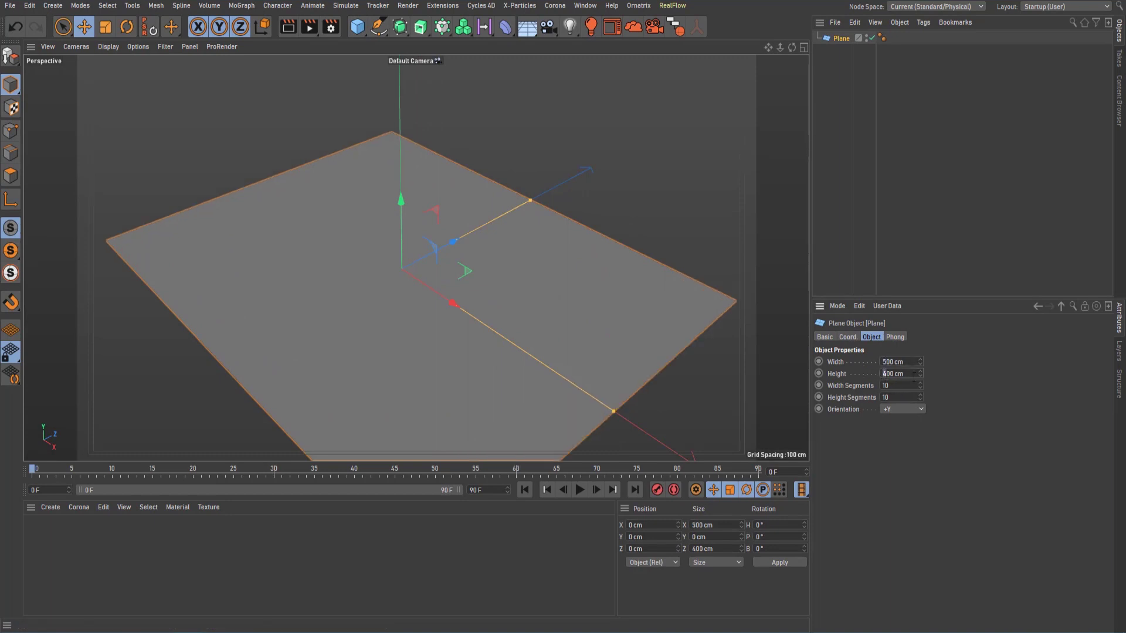
pyautogui.write('5')
pyautogui.click(899, 385)
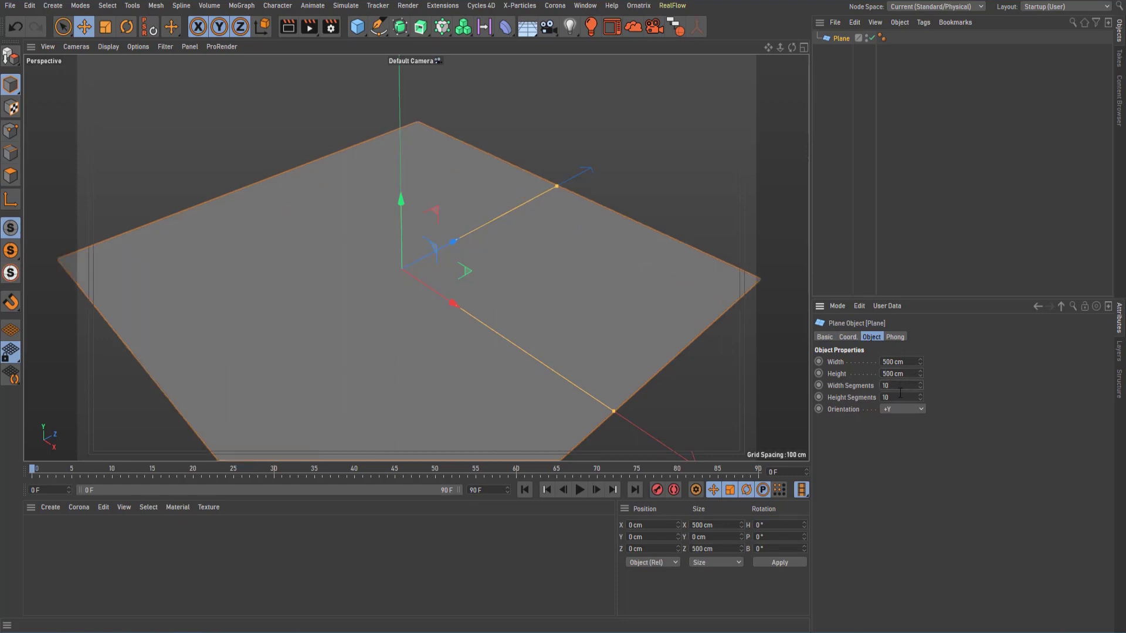
pyautogui.write('00')
pyautogui.scroll(1, 523, 311)
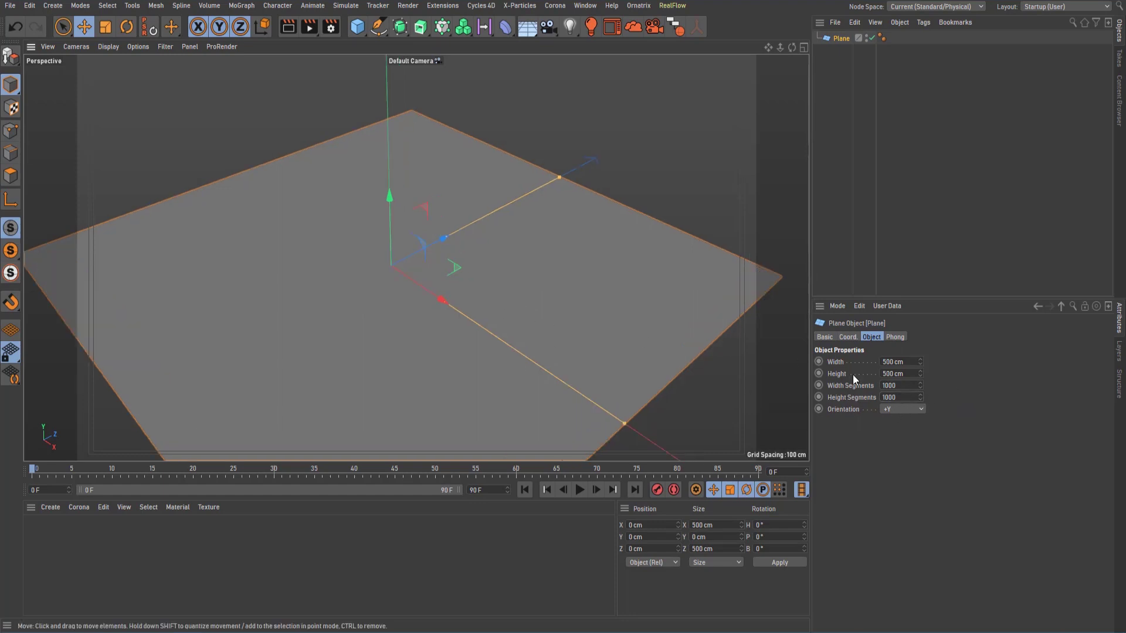
# Add a Displacer deformer as a child of the Plane
pyautogui.moveTo(512, 279)
pyautogui.keyDown('alt'); pyautogui.mouseDown(button='middle')
pyautogui.moveTo(508, 251)
pyautogui.moveTo(511, 280)
pyautogui.moveTo(522, 261)
pyautogui.moveTo(495, 275)
pyautogui.moveTo(515, 266)
pyautogui.moveTo(527, 275)
pyautogui.mouseUp(button='middle'); pyautogui.keyUp('alt')
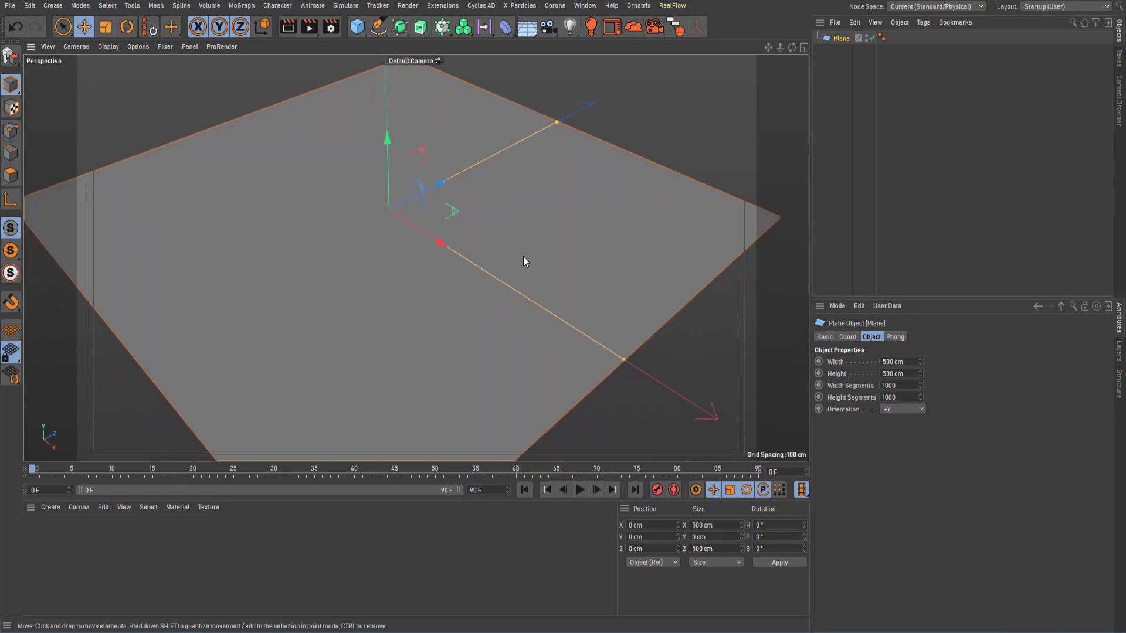
pyautogui.scroll(1, 523, 258)
pyautogui.scroll(1, 522, 268)
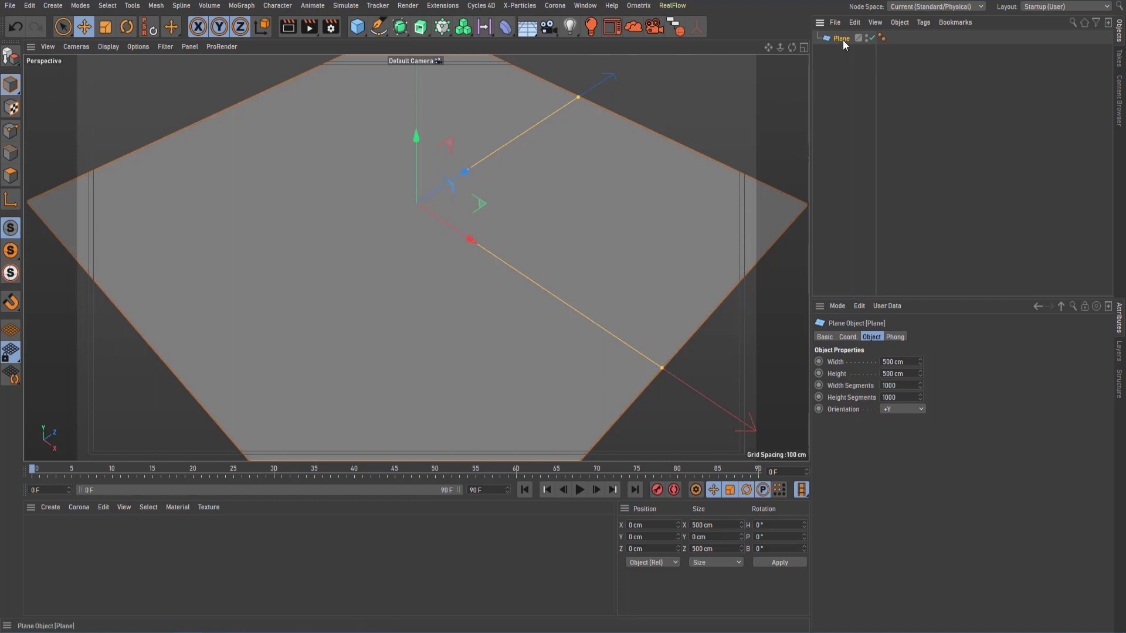
pyautogui.click(504, 33)
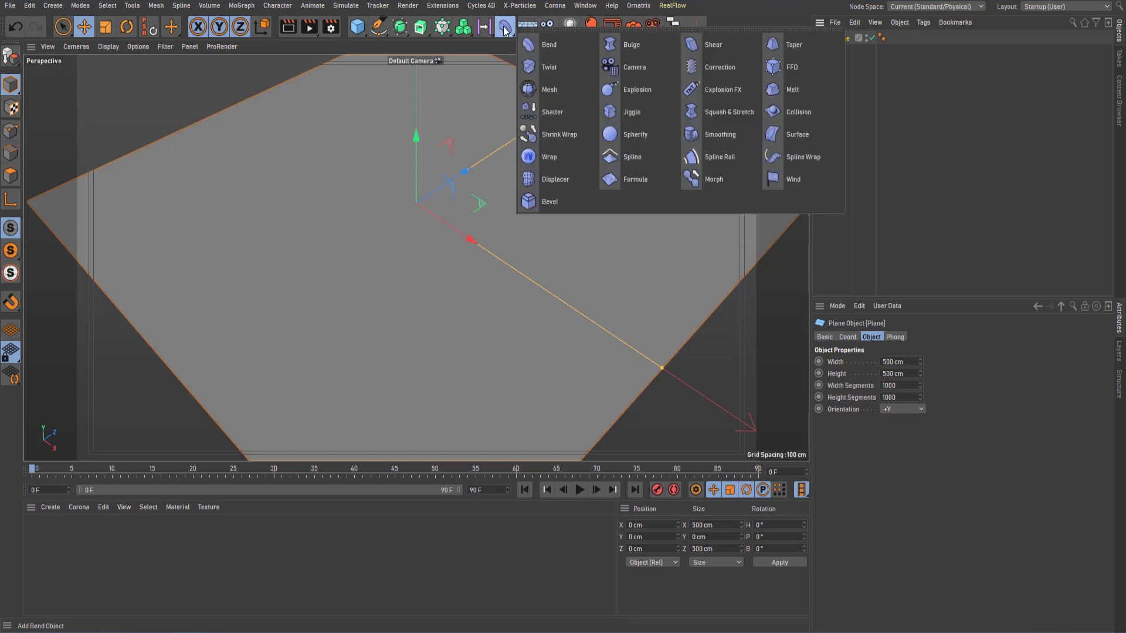
pyautogui.click(506, 31)
pyautogui.click(505, 28)
pyautogui.click(564, 178)
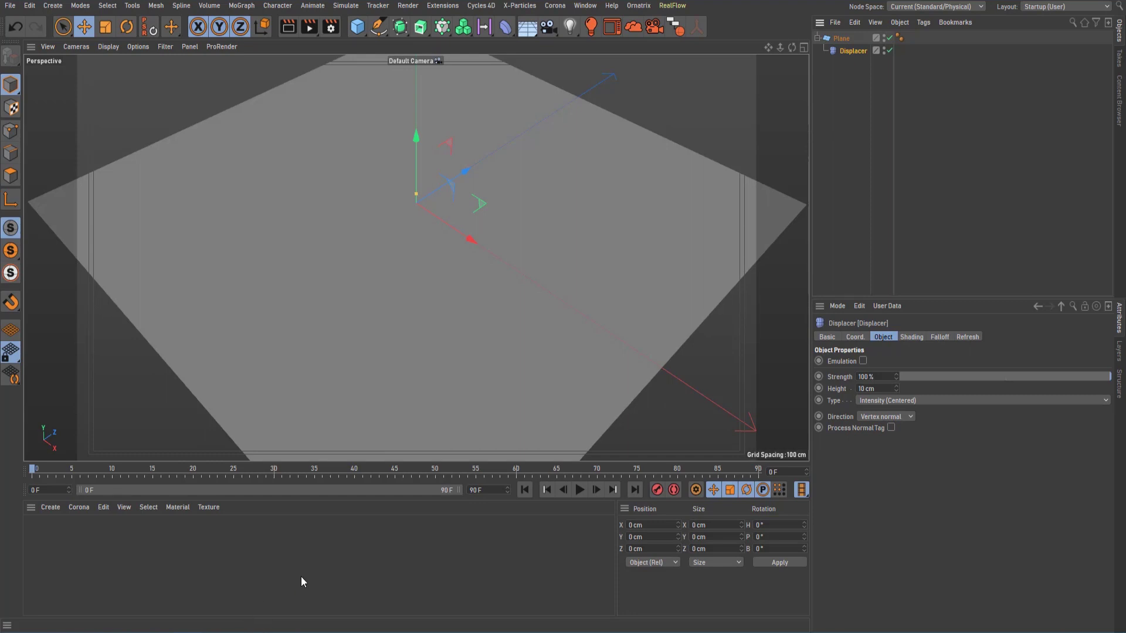
# Switch to JSplacement, reposition its window, and open the JSplacement: Classic generator
pyautogui.moveTo(269, 626)
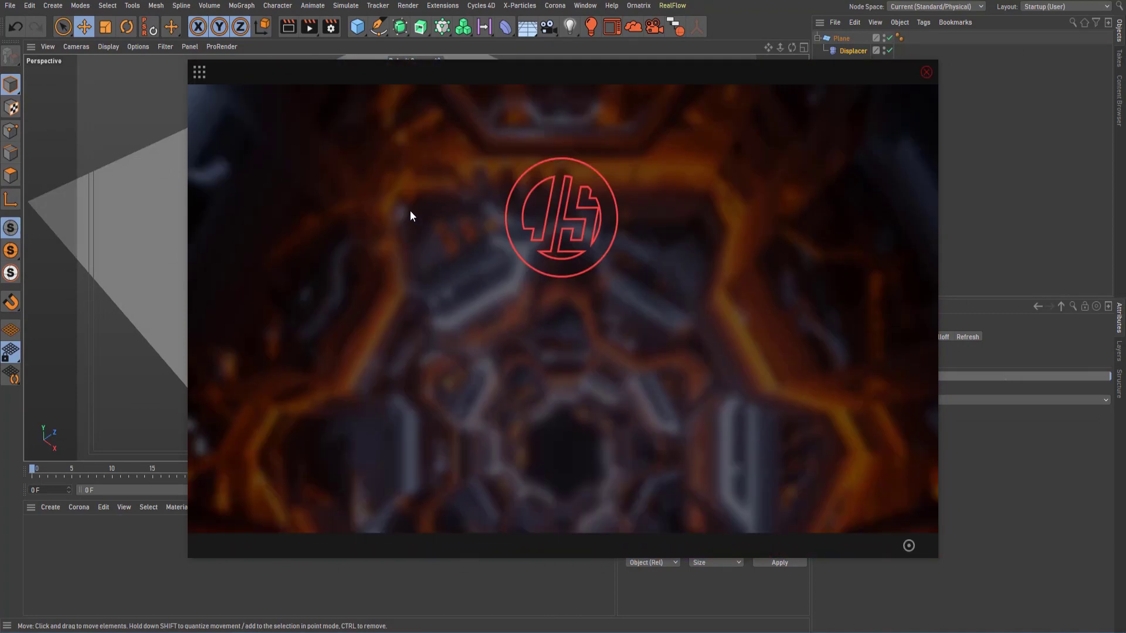
pyautogui.moveTo(387, 83); pyautogui.dragTo(405, 68)
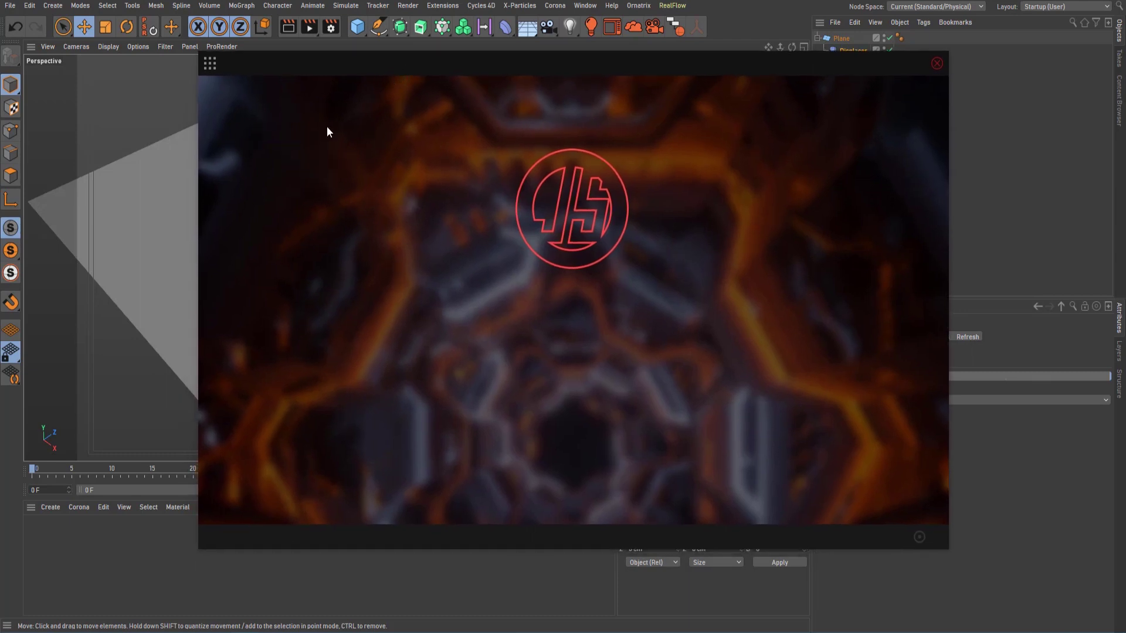
pyautogui.moveTo(332, 72); pyautogui.dragTo(373, 65)
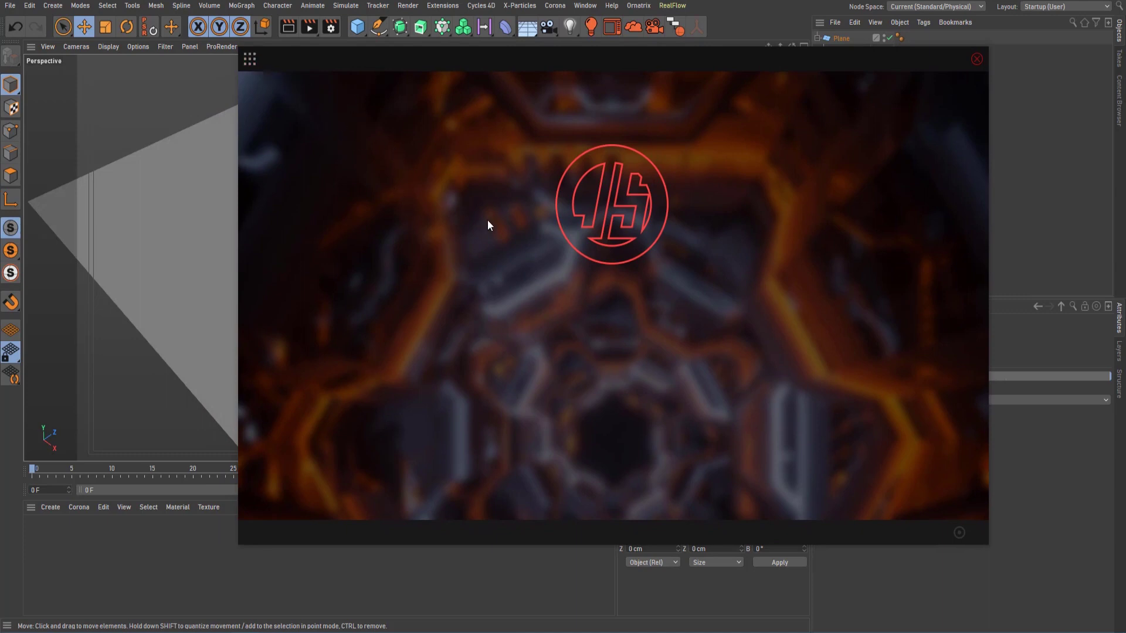
pyautogui.moveTo(277, 63); pyautogui.dragTo(292, 63)
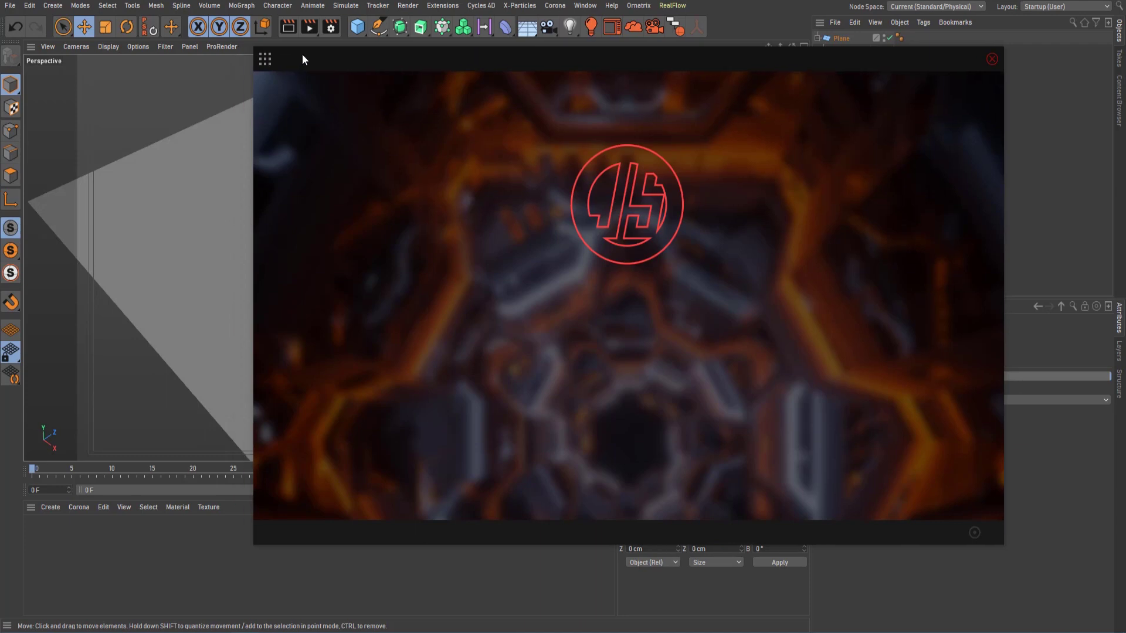
pyautogui.click(265, 60)
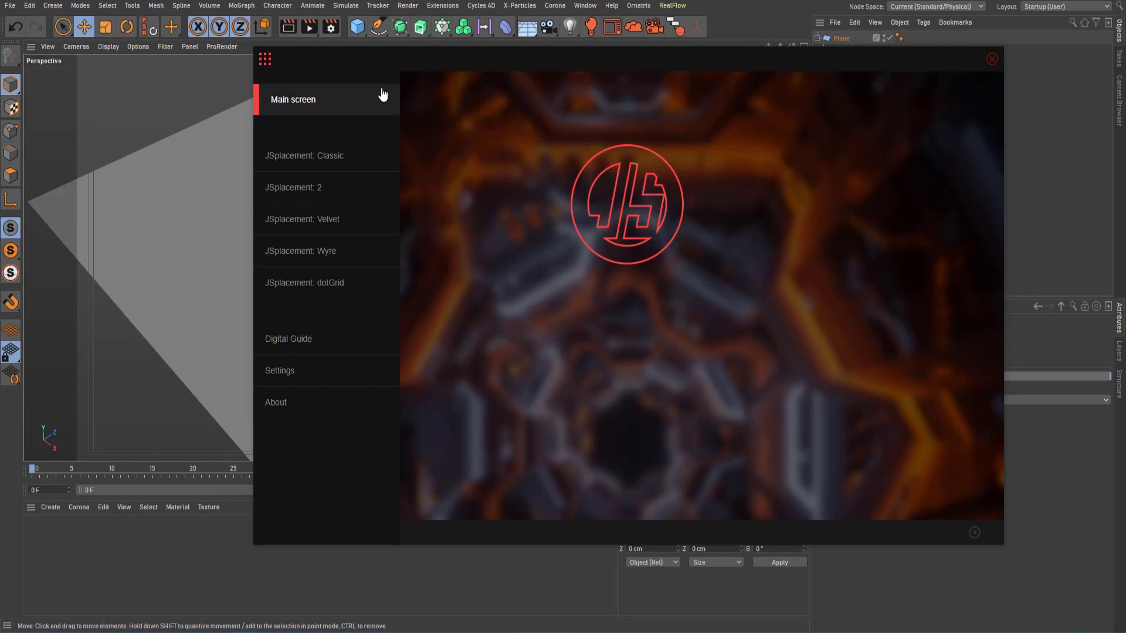
pyautogui.click(350, 166)
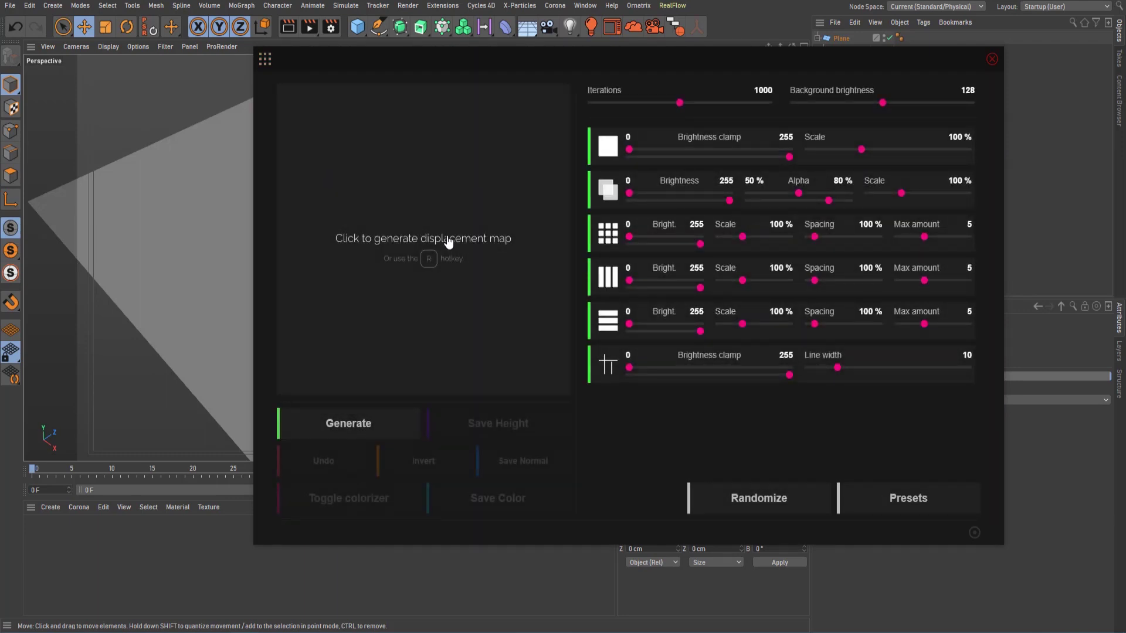
# Switch to the JSplacement: 2 generator and generate a displacement map with the Classic Set sprites
pyautogui.click(265, 58)
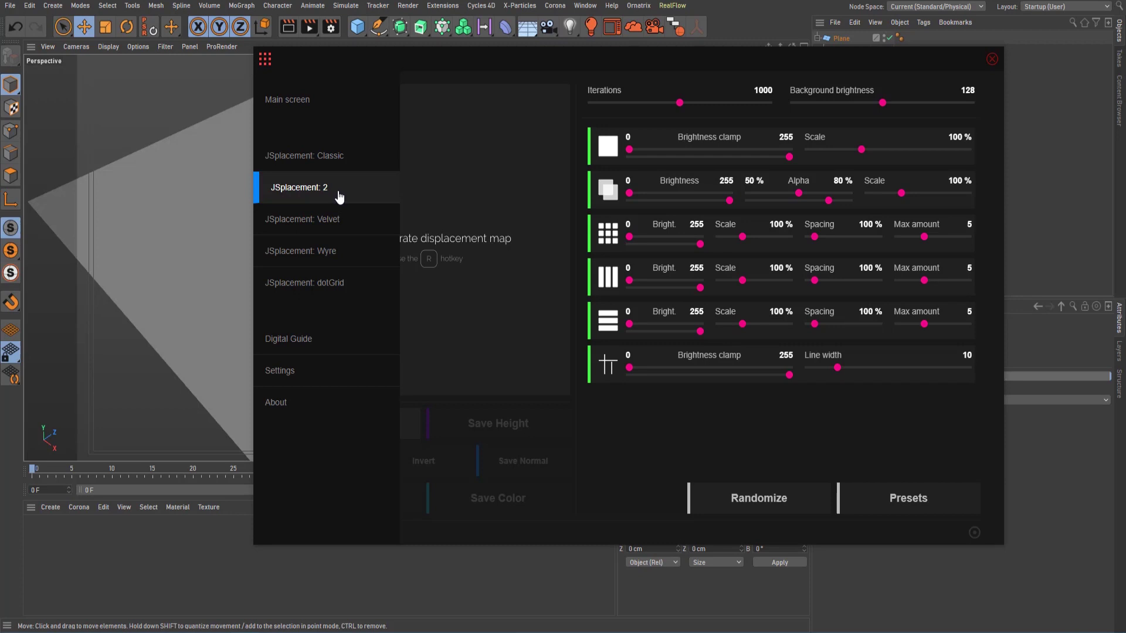
pyautogui.click(327, 188)
pyautogui.click(329, 191)
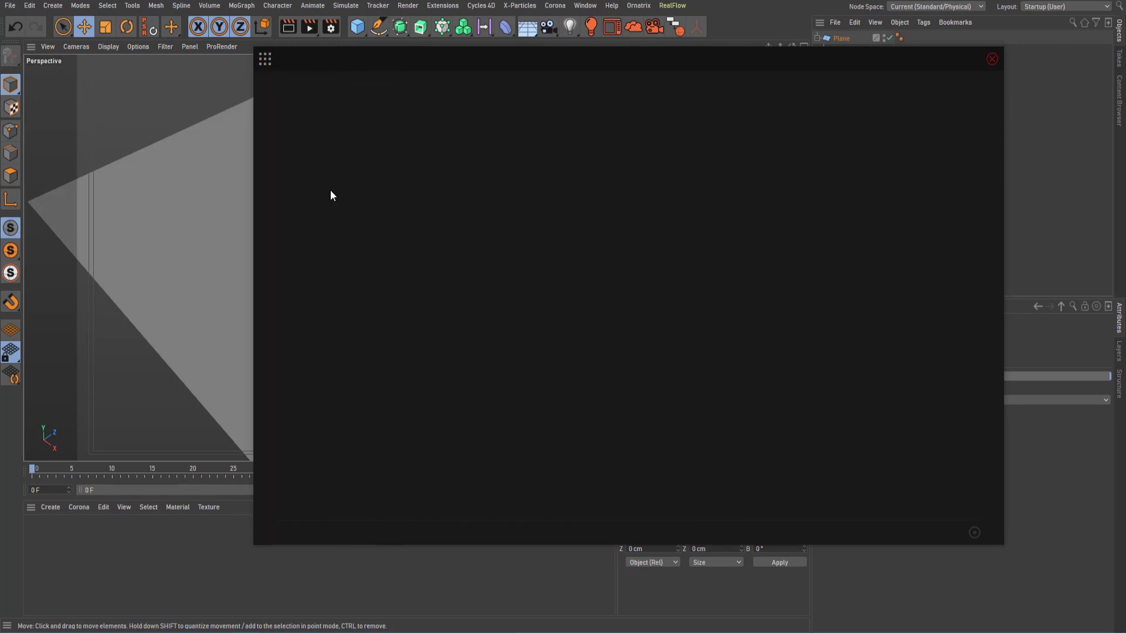
pyautogui.click(460, 291)
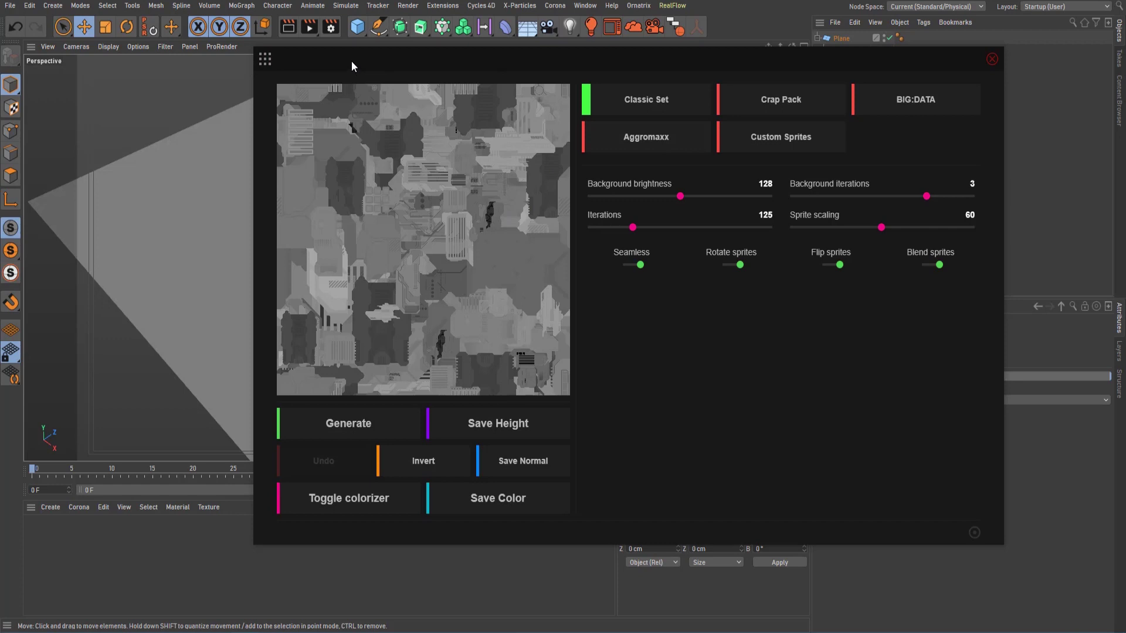
# Try the Crap Pack and BIG:DATA sprite sets, settle on a Crap Pack map, and save its height map
pyautogui.moveTo(352, 65); pyautogui.dragTo(354, 62)
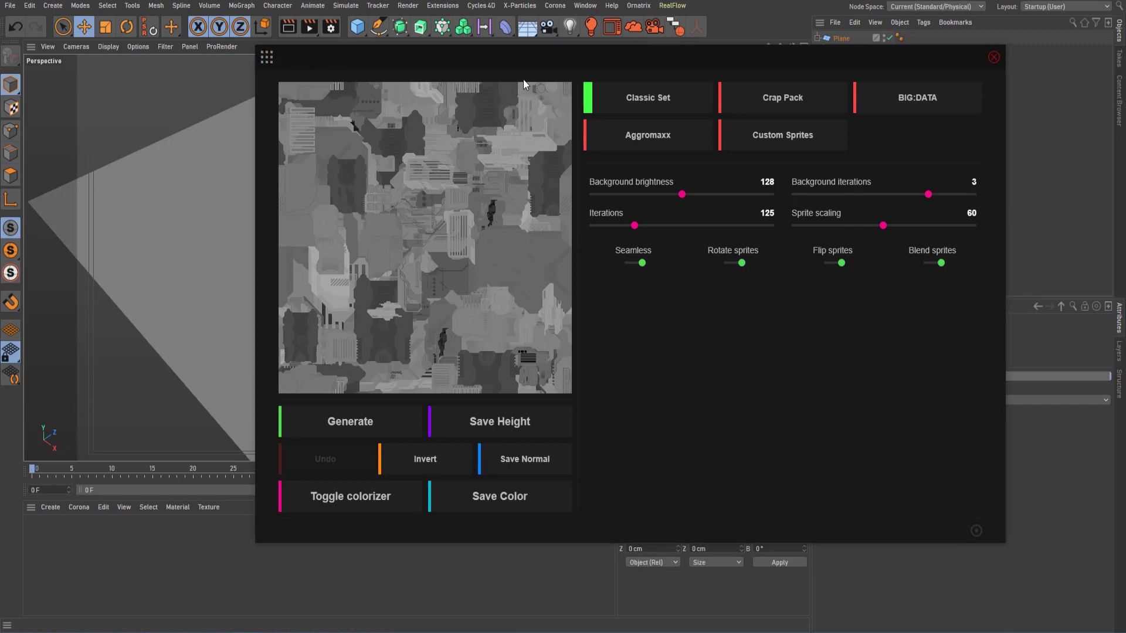
pyautogui.moveTo(529, 61); pyautogui.dragTo(526, 61)
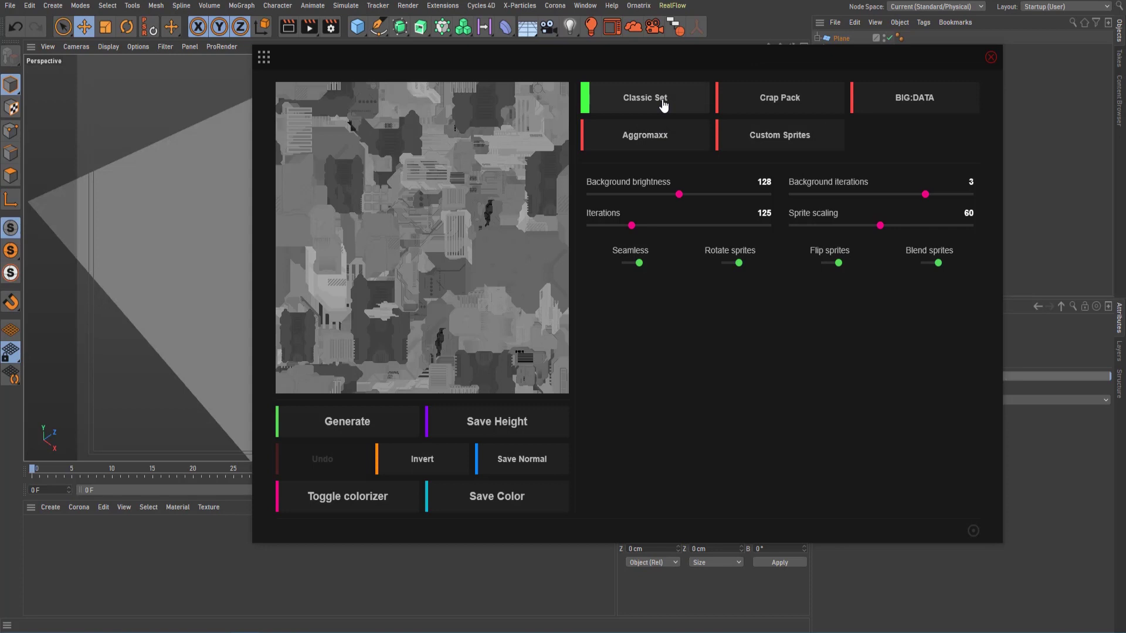
pyautogui.click(770, 104)
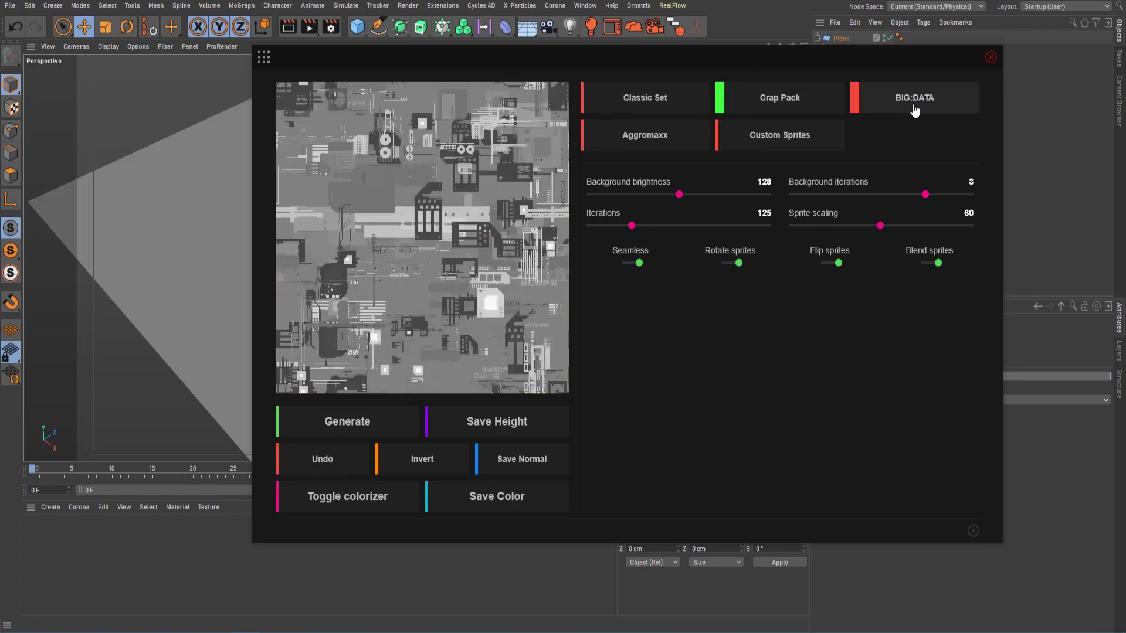
pyautogui.click(901, 107)
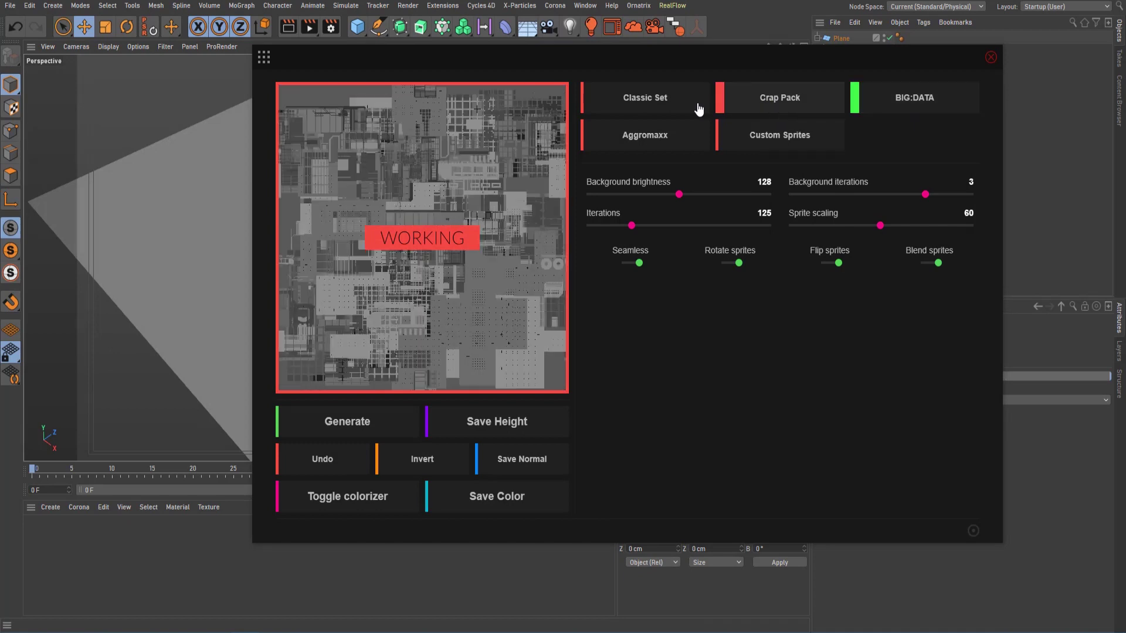
pyautogui.click(698, 109)
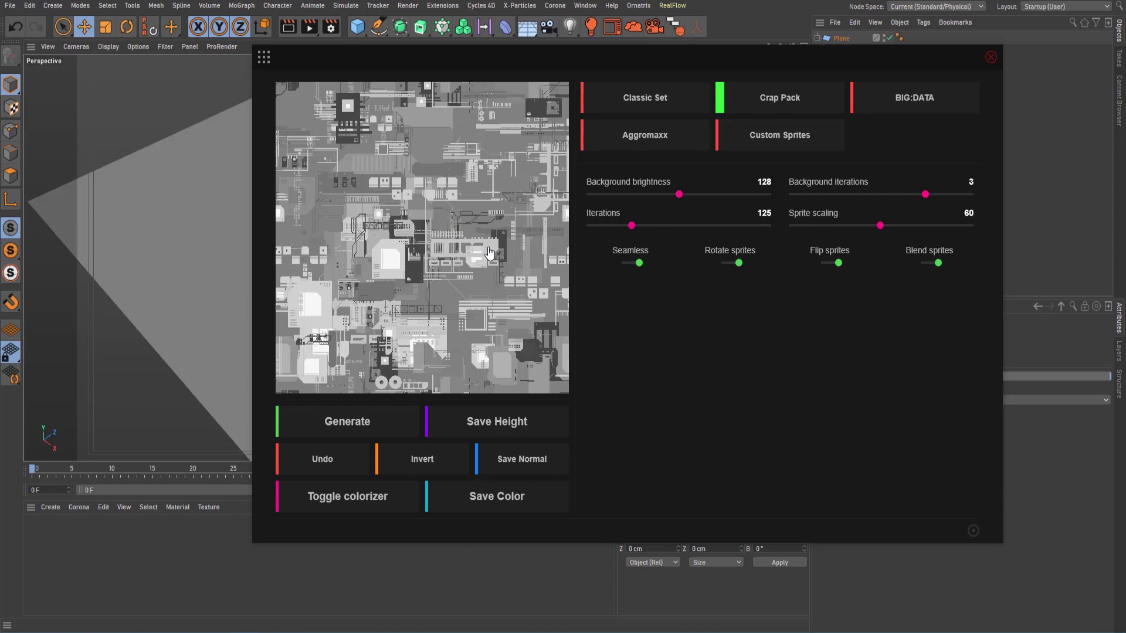
pyautogui.click(494, 427)
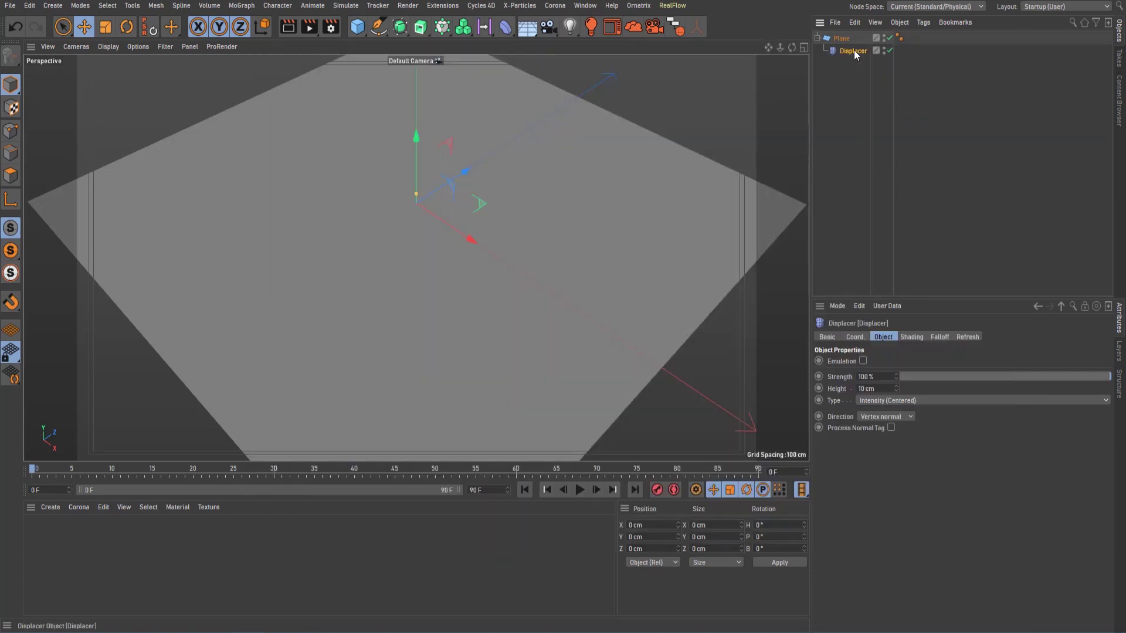
pyautogui.click(912, 339)
pyautogui.click(857, 374)
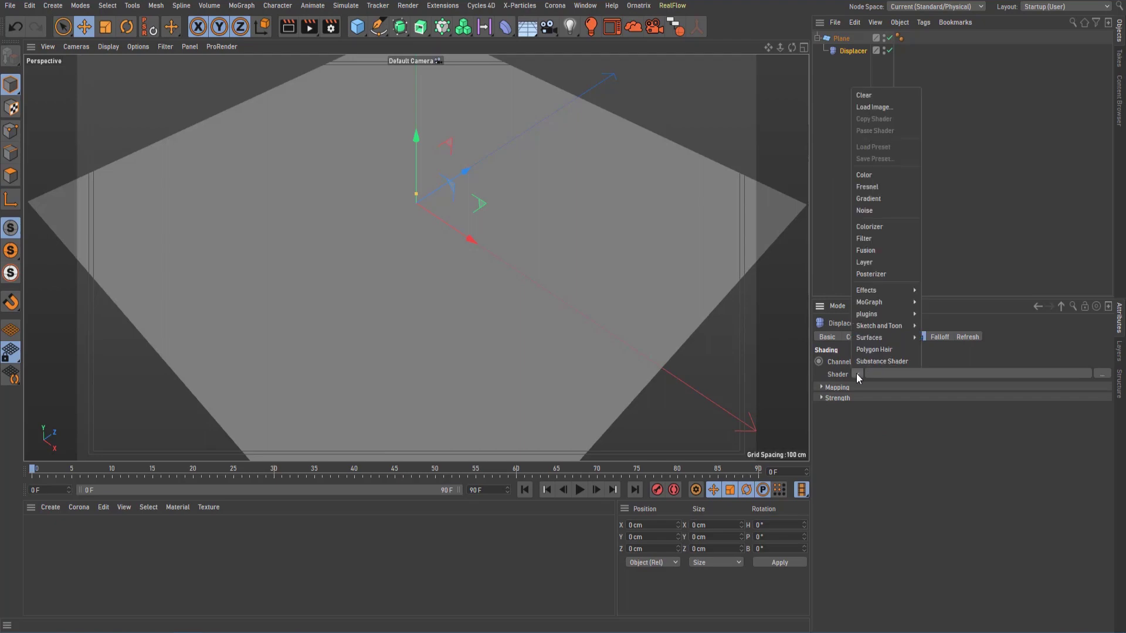
pyautogui.click(872, 107)
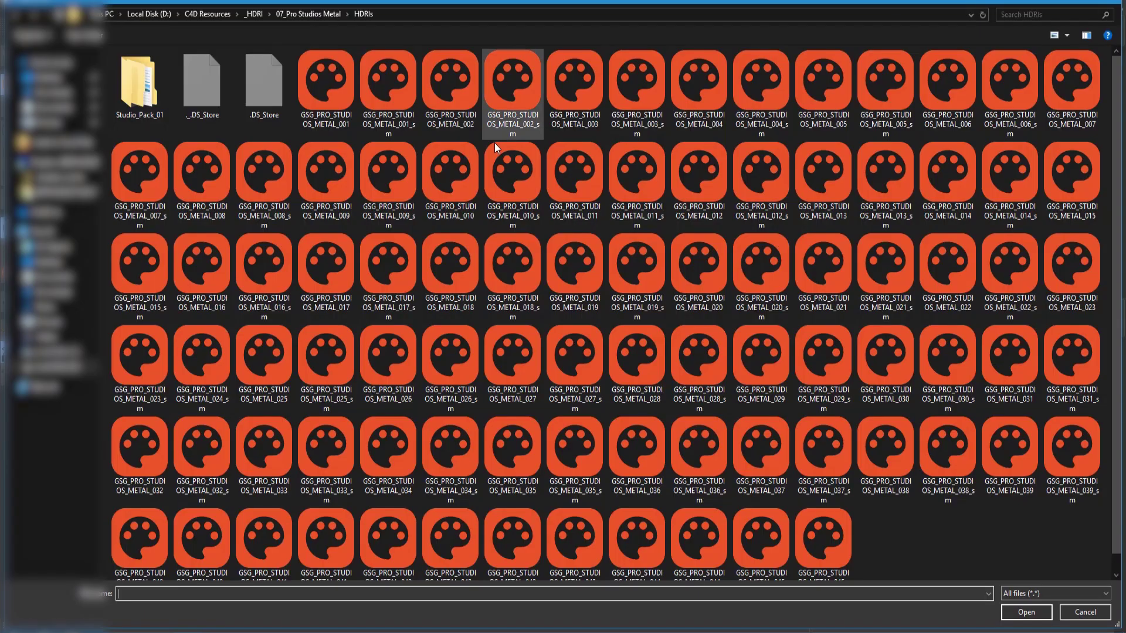
pyautogui.click(50, 77)
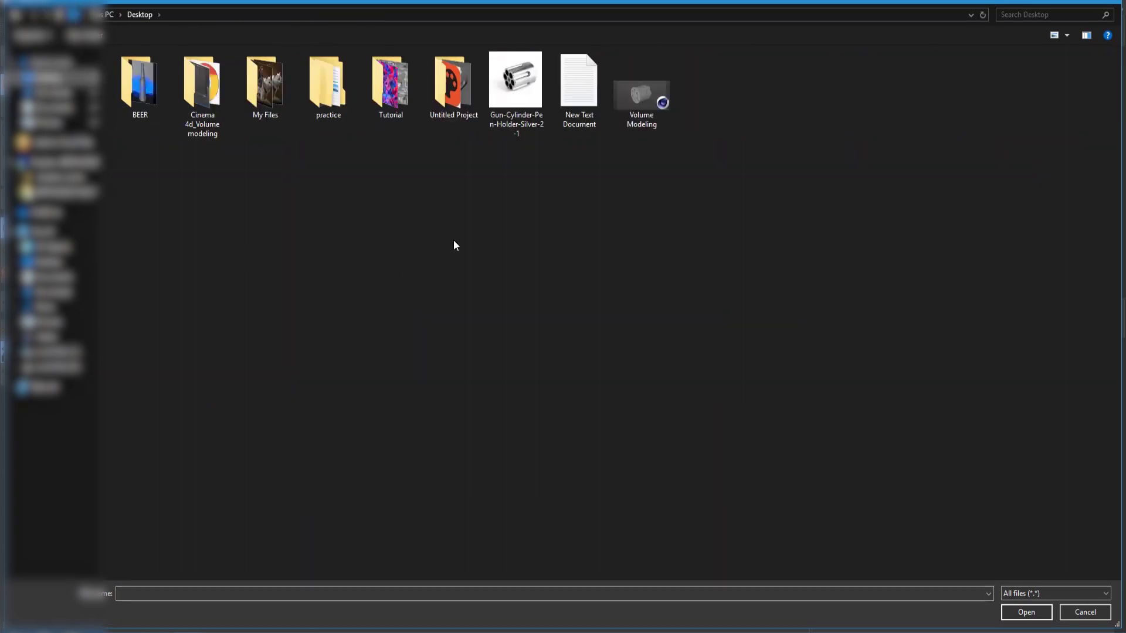
pyautogui.click(392, 107)
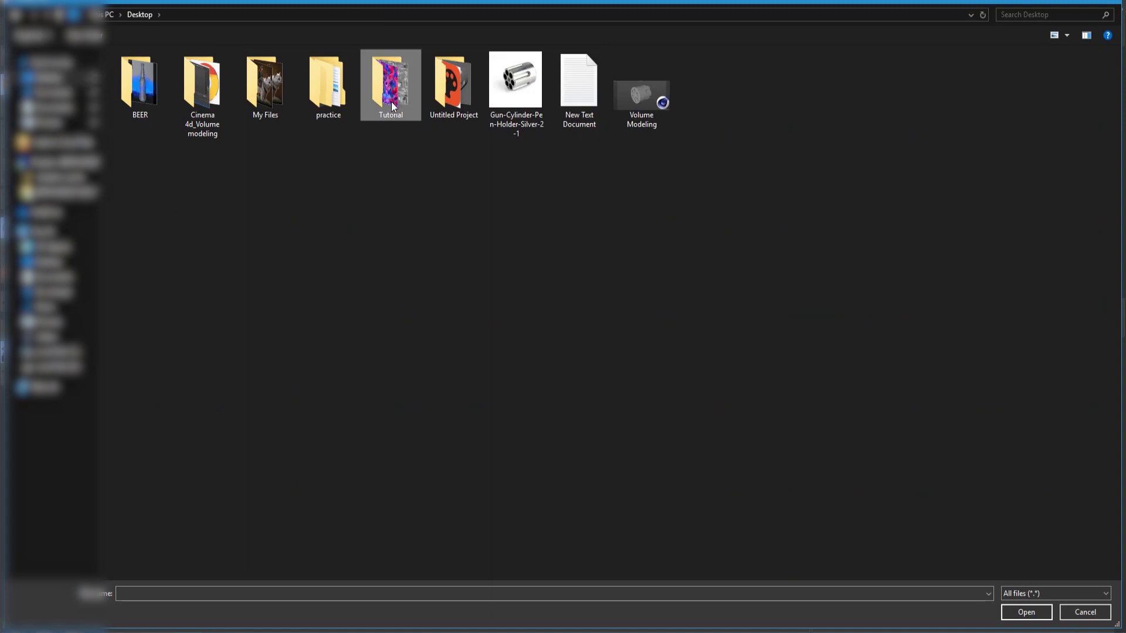
pyautogui.doubleClick(392, 105)
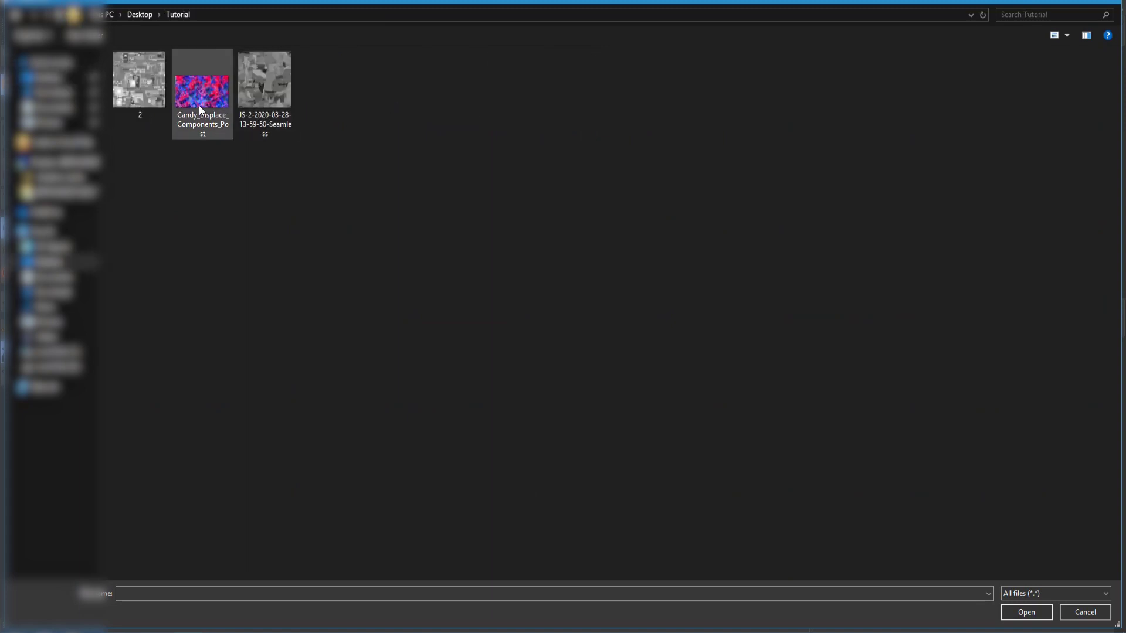
pyautogui.click(261, 97)
pyautogui.doubleClick(262, 97)
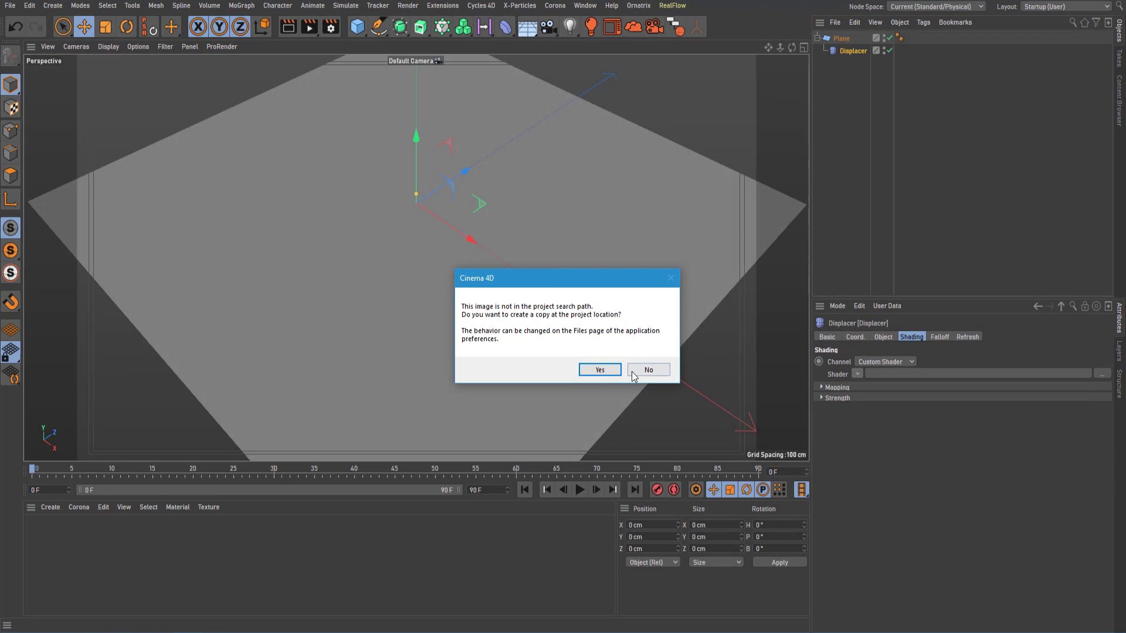
pyautogui.click(600, 370)
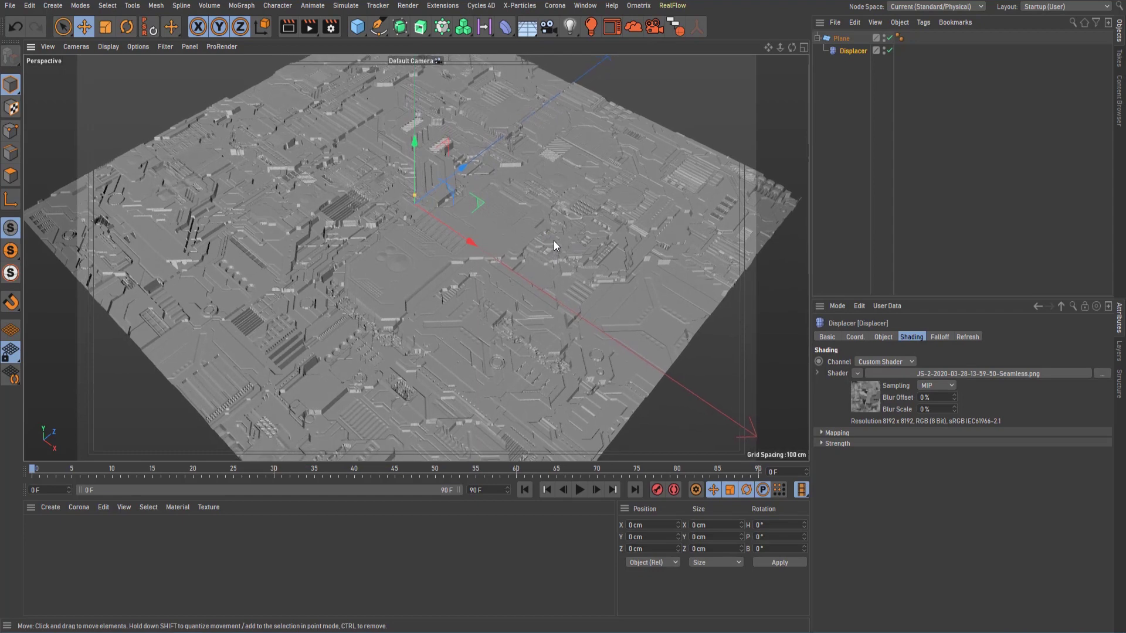
pyautogui.moveTo(554, 245)
pyautogui.keyDown('alt'); pyautogui.mouseDown()
pyautogui.moveTo(580, 240)
pyautogui.moveTo(552, 260)
pyautogui.mouseUp(); pyautogui.keyUp('alt')
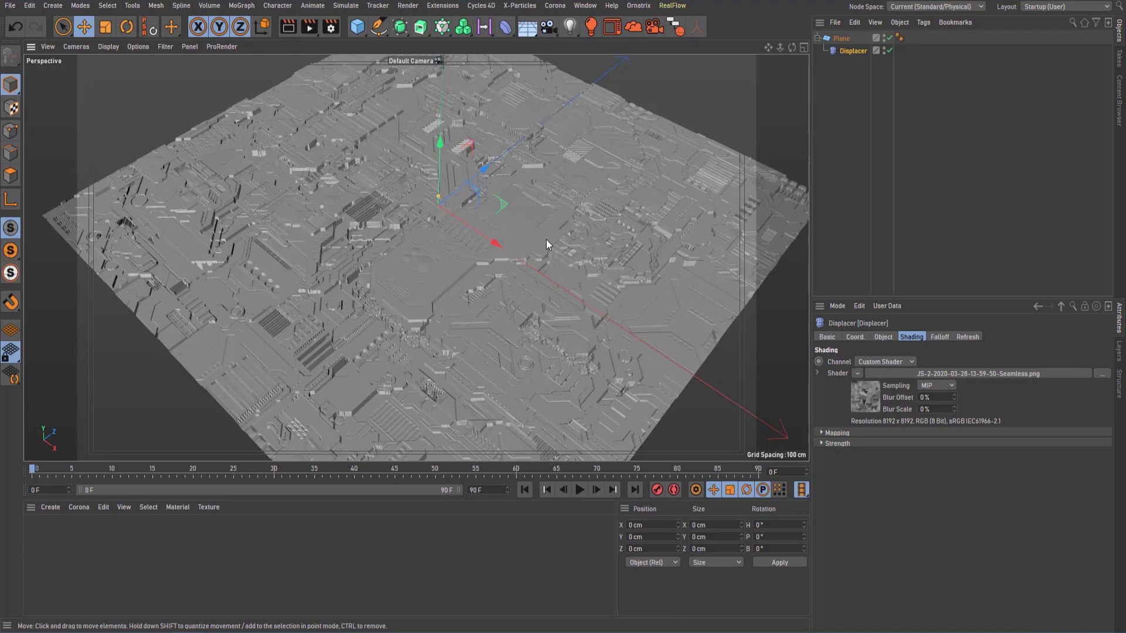
# Set the Displacer's height to 80 cm on the plane
pyautogui.keyDown('alt'); pyautogui.moveTo(546, 239); pyautogui.dragTo(546, 252); pyautogui.keyUp('alt')
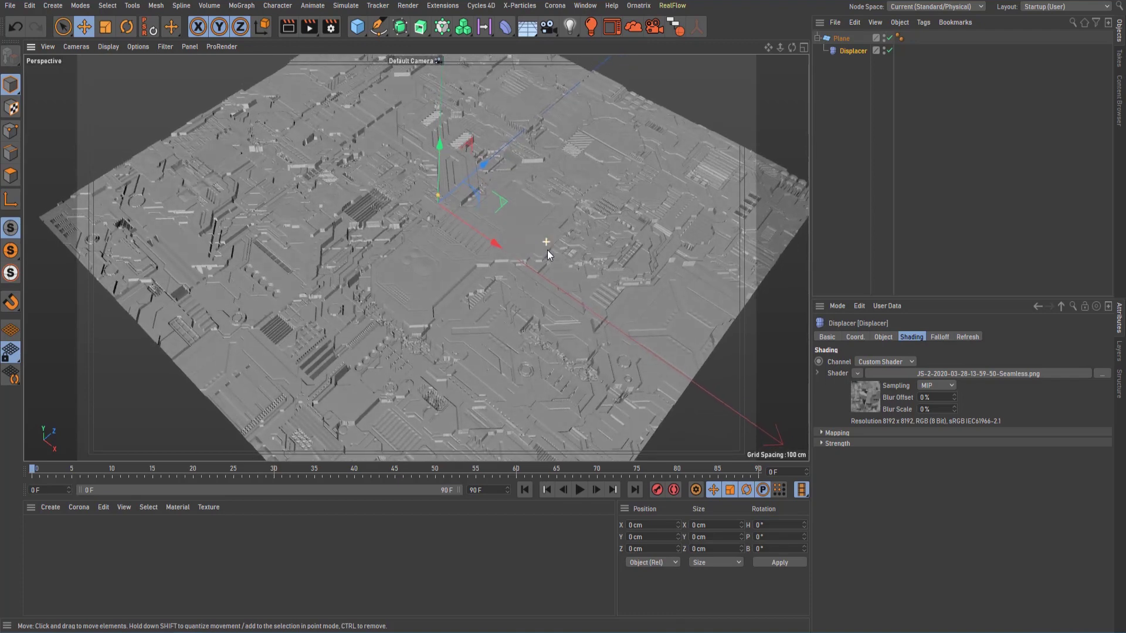
pyautogui.click(841, 39)
pyautogui.click(853, 50)
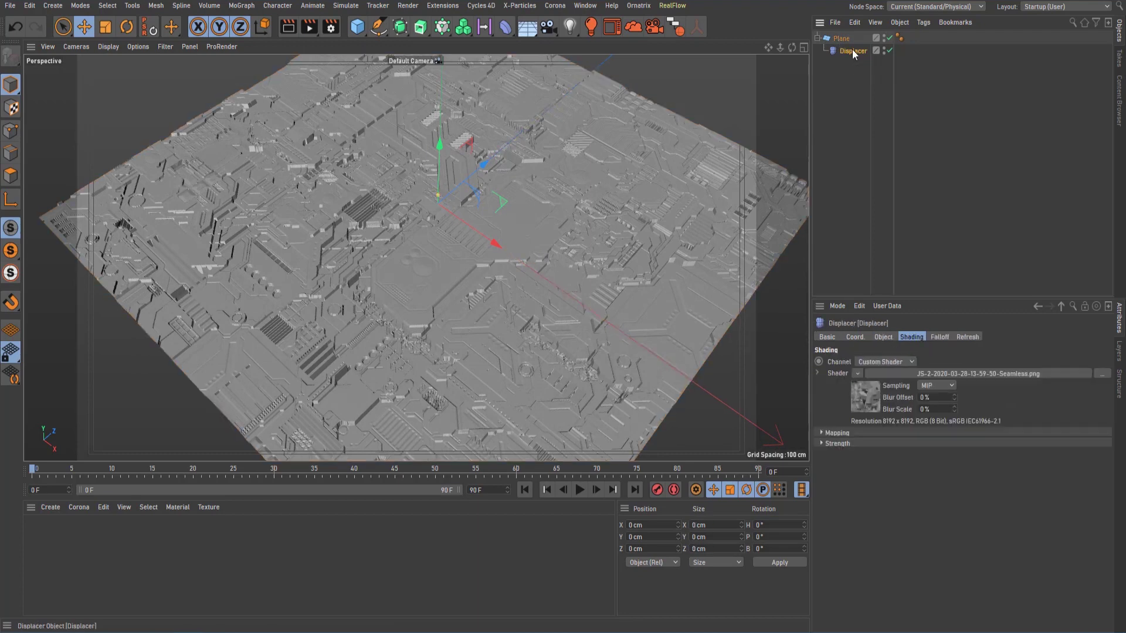
pyautogui.click(884, 337)
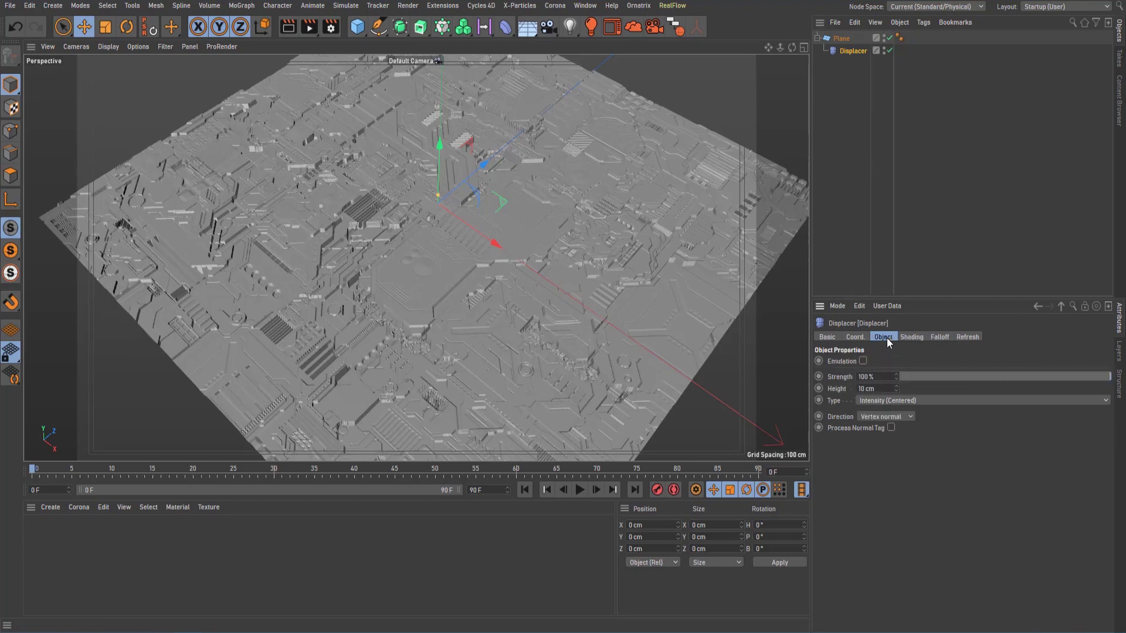
pyautogui.click(868, 392)
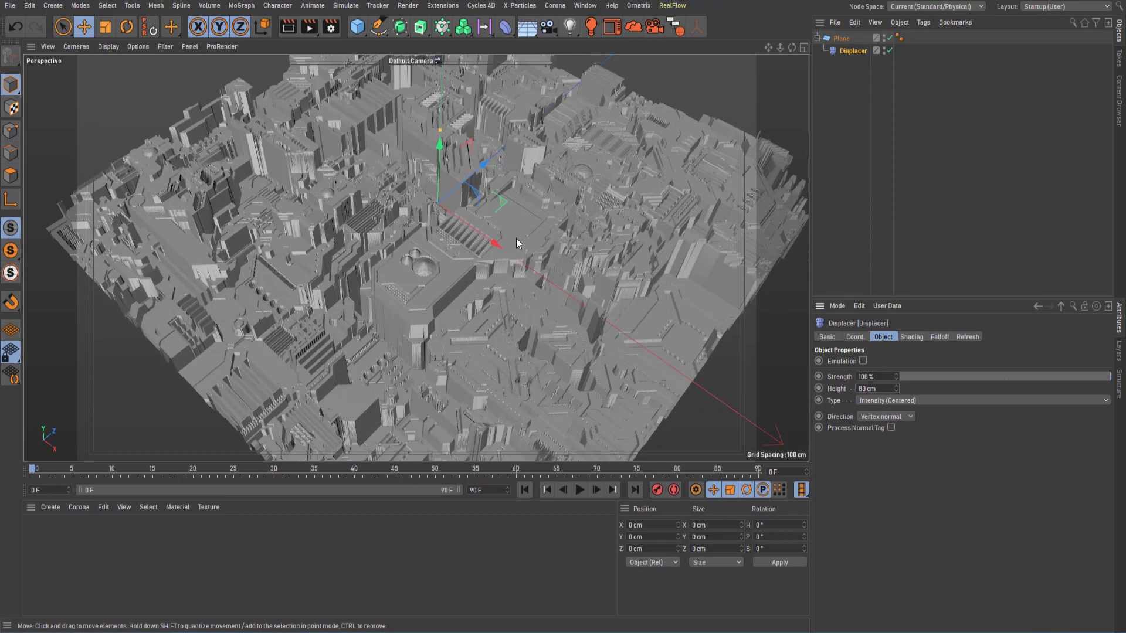
# Duplicate the displaced plane together with its Displacer
pyautogui.scroll(5, 502, 225)
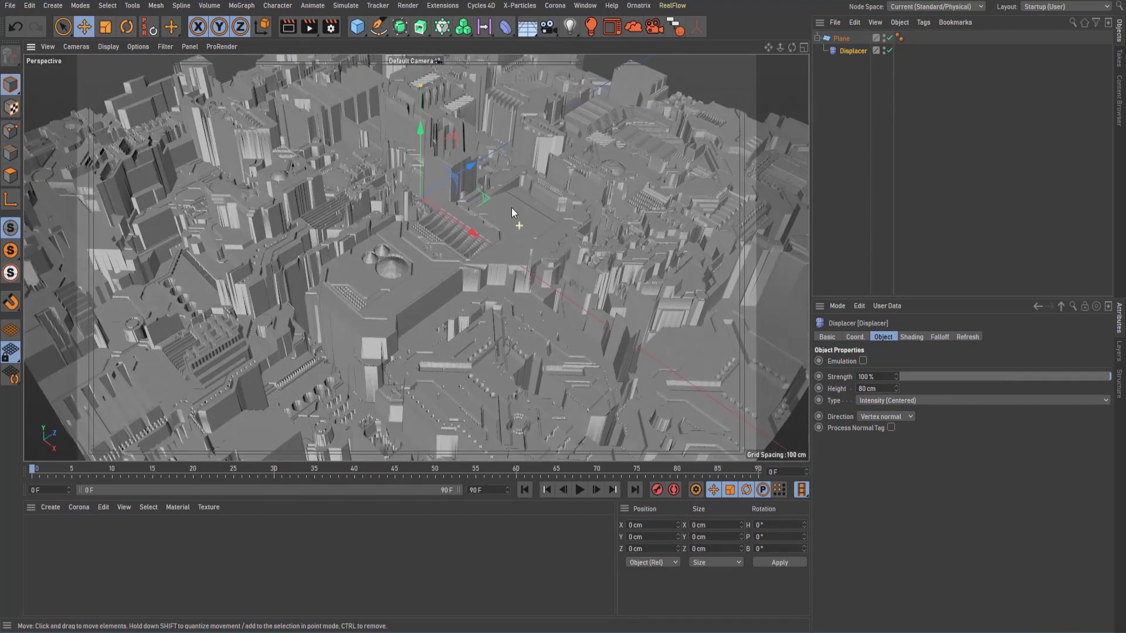
pyautogui.scroll(2, 516, 203)
pyautogui.keyDown('alt'); pyautogui.moveTo(516, 200); pyautogui.dragTo(530, 237); pyautogui.keyUp('alt')
pyautogui.scroll(2, 530, 237)
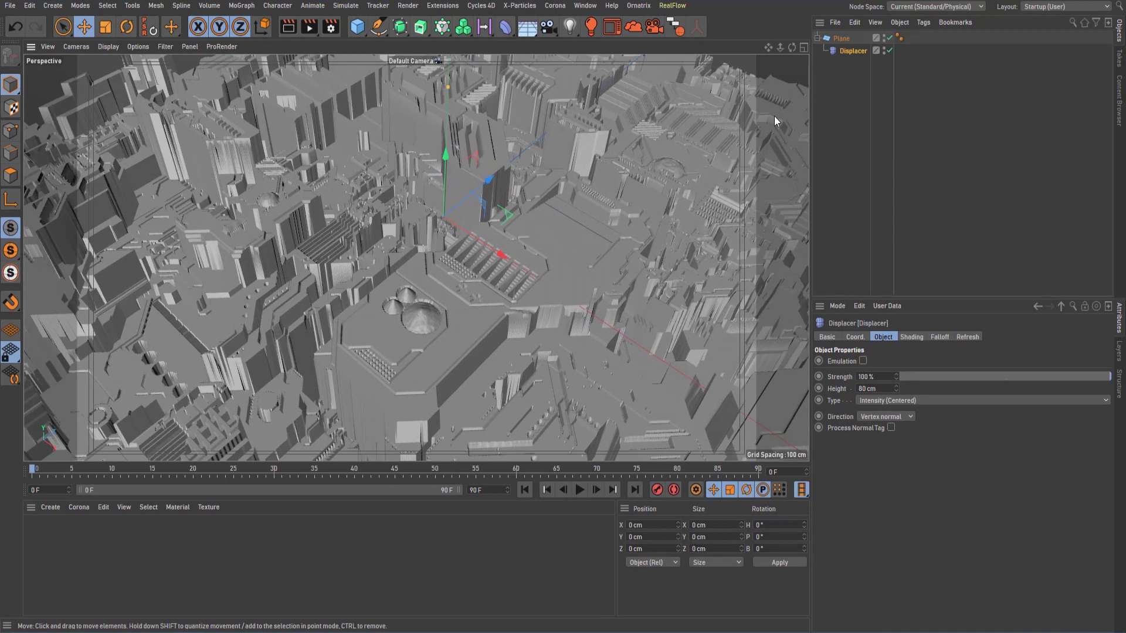
pyautogui.click(816, 37)
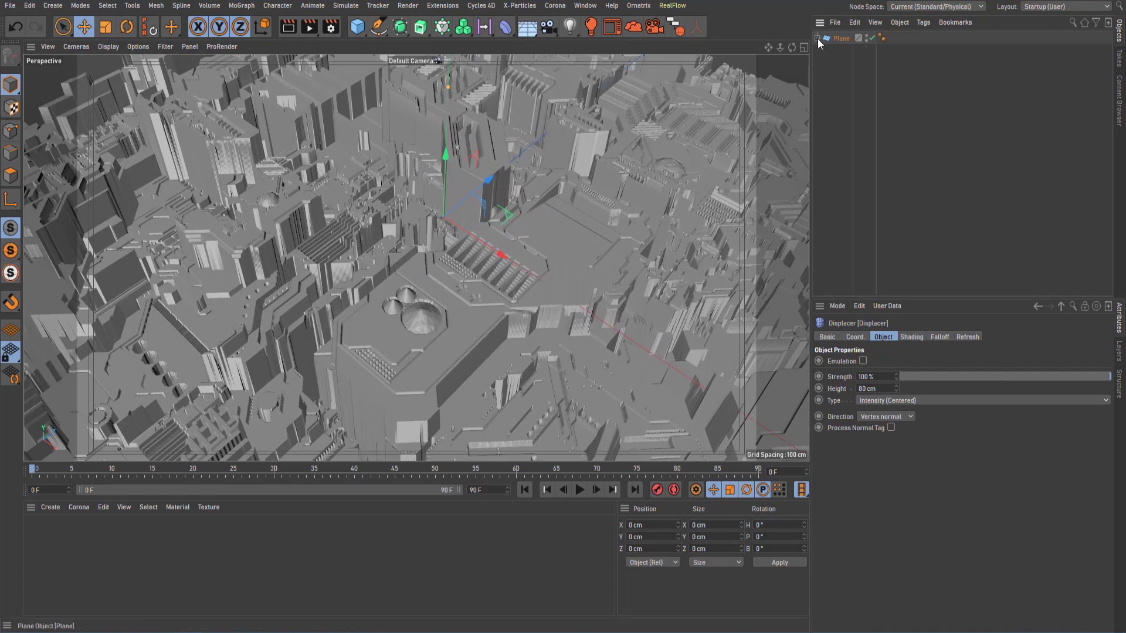
pyautogui.click(838, 38)
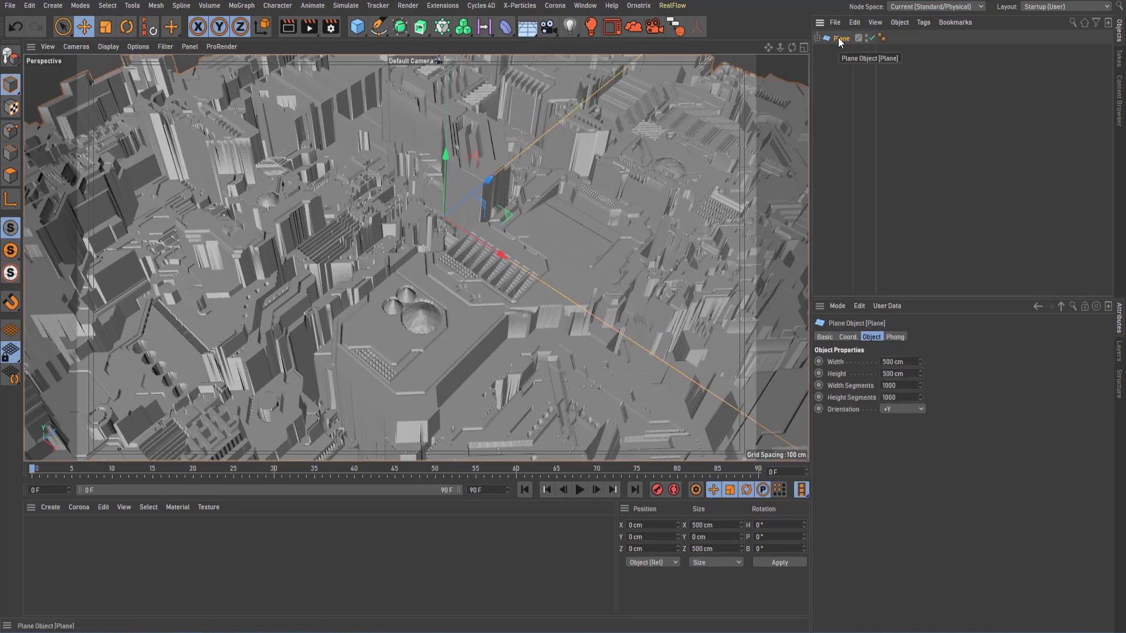
pyautogui.moveTo(839, 39); pyautogui.dragTo(843, 37)
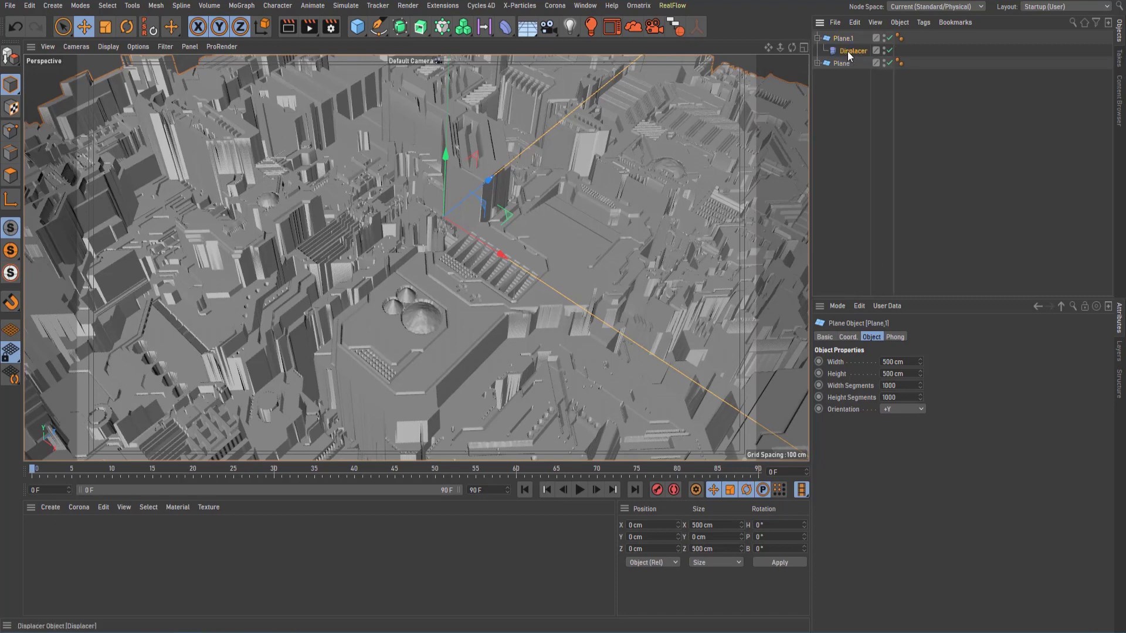
# Set the duplicated plane's Displacer height to -80 cm
pyautogui.click(847, 52)
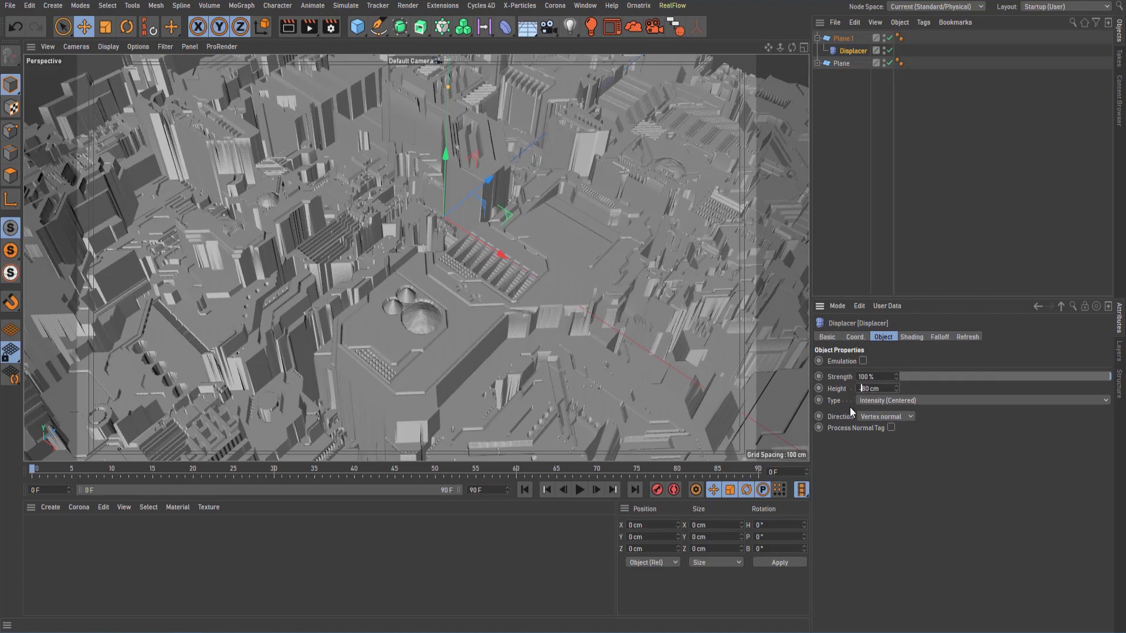
pyautogui.write('-')
pyautogui.press('Return')
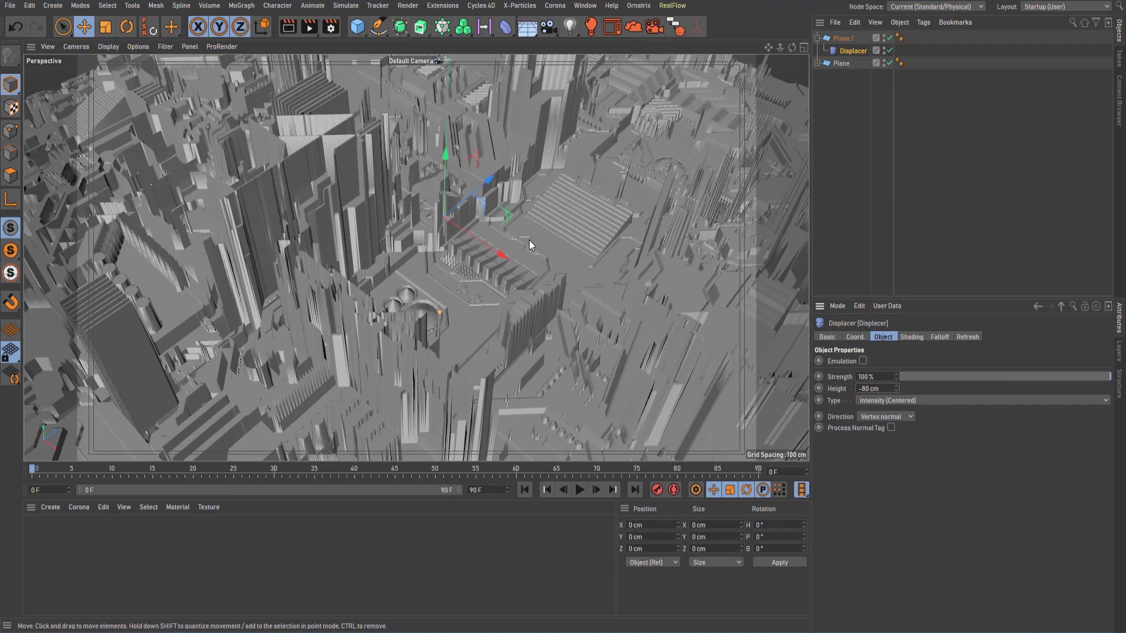
# Duplicate Plane.1 with its Displacer to make a third displaced plane
pyautogui.keyDown('alt'); pyautogui.moveTo(540, 279); pyautogui.dragTo(543, 254); pyautogui.keyUp('alt')
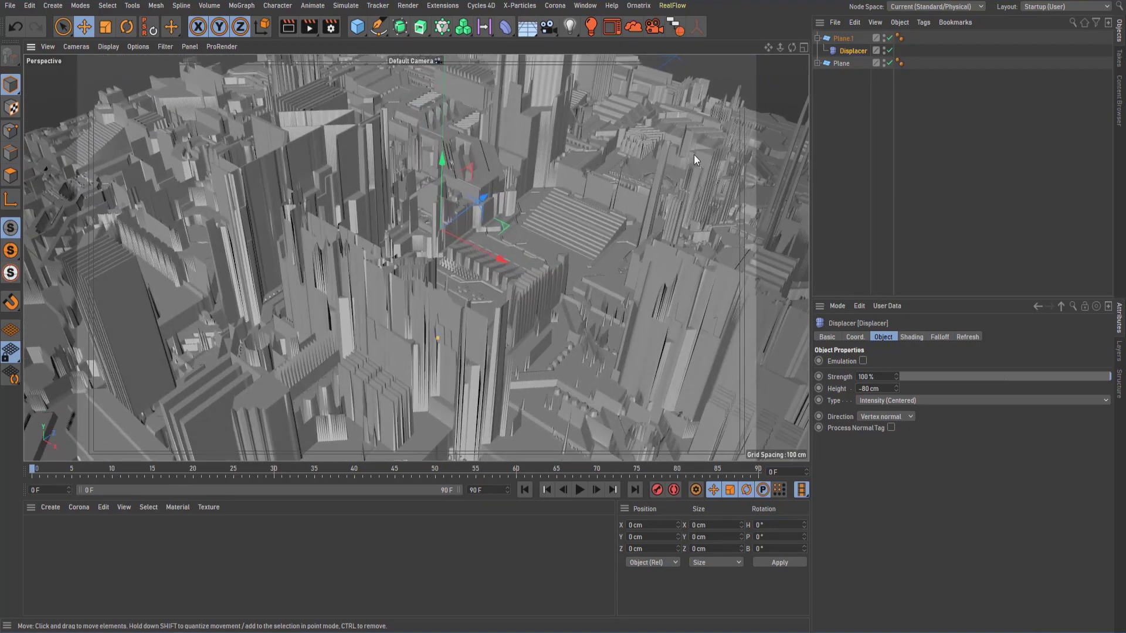
pyautogui.keyDown('alt'); pyautogui.moveTo(694, 155); pyautogui.dragTo(733, 146); pyautogui.keyUp('alt')
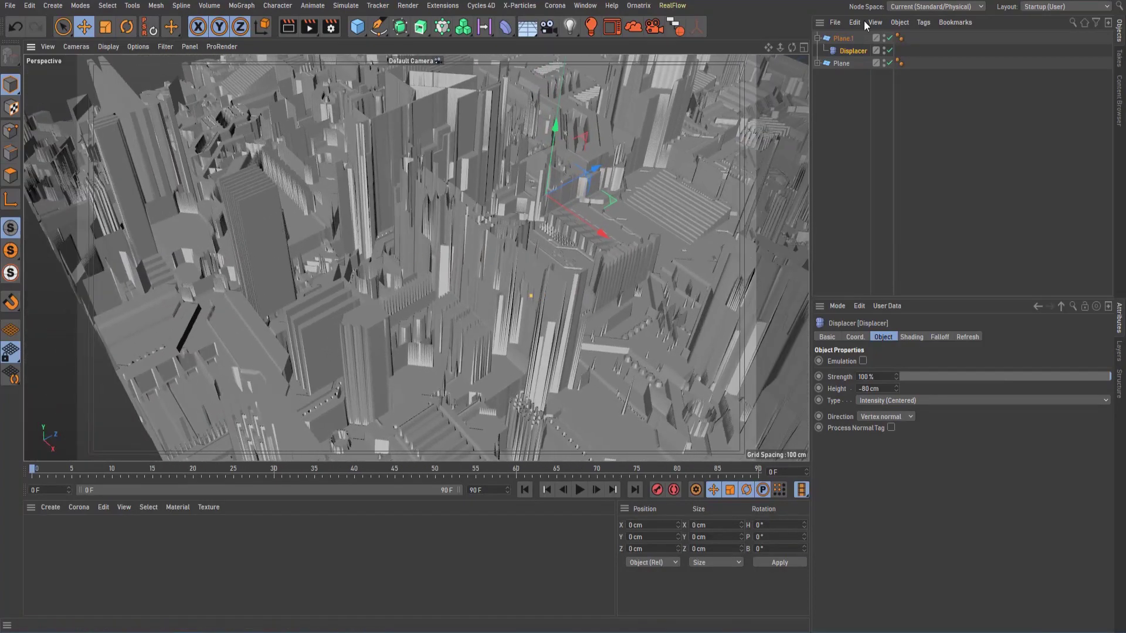
pyautogui.click(845, 37)
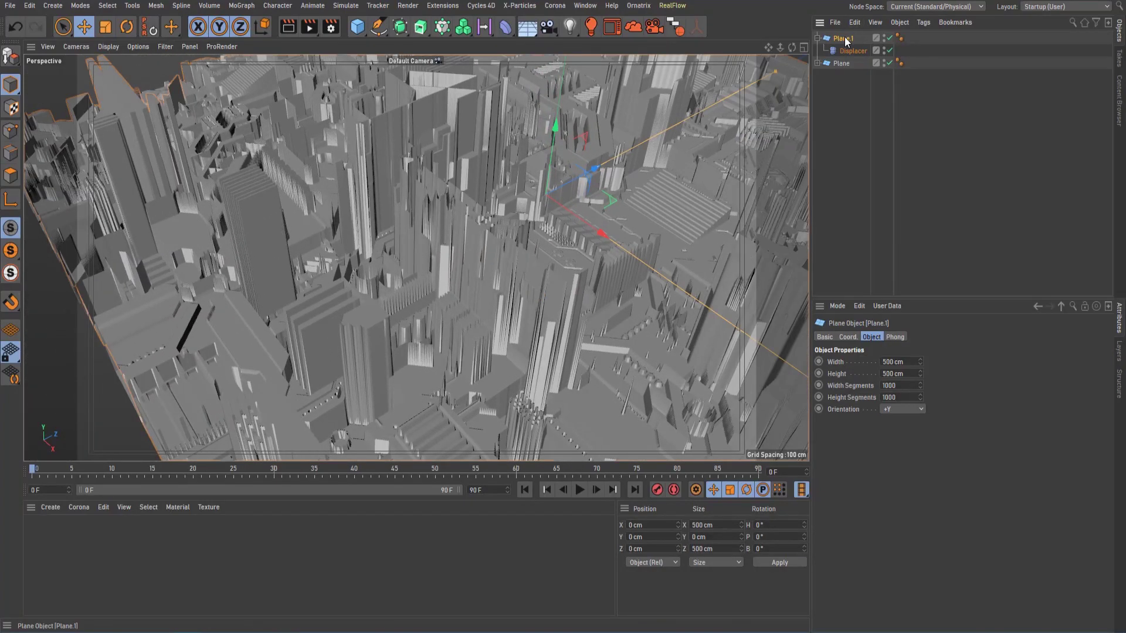
pyautogui.click(816, 37)
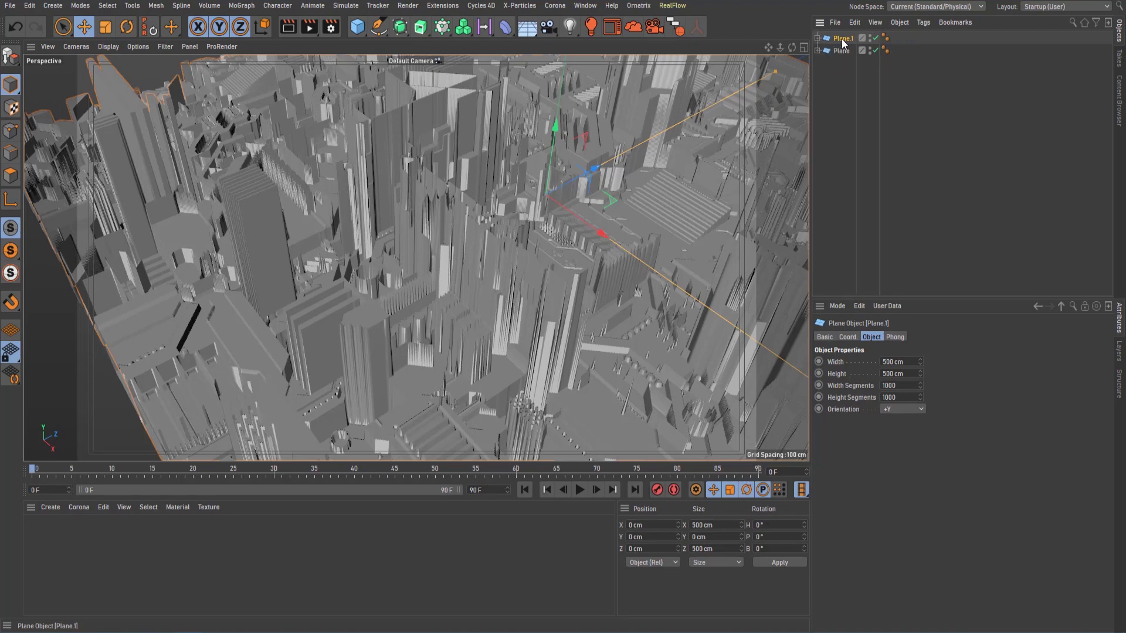
pyautogui.keyDown('alt'); pyautogui.moveTo(750, 88); pyautogui.dragTo(773, 78); pyautogui.keyUp('alt')
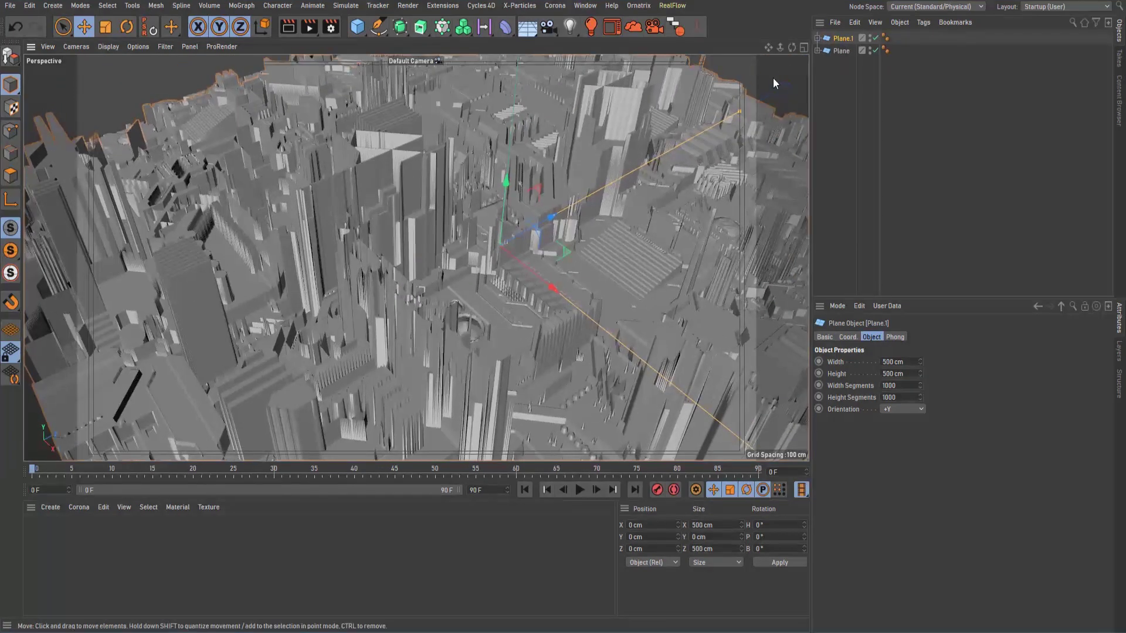
pyautogui.moveTo(838, 41); pyautogui.dragTo(846, 37)
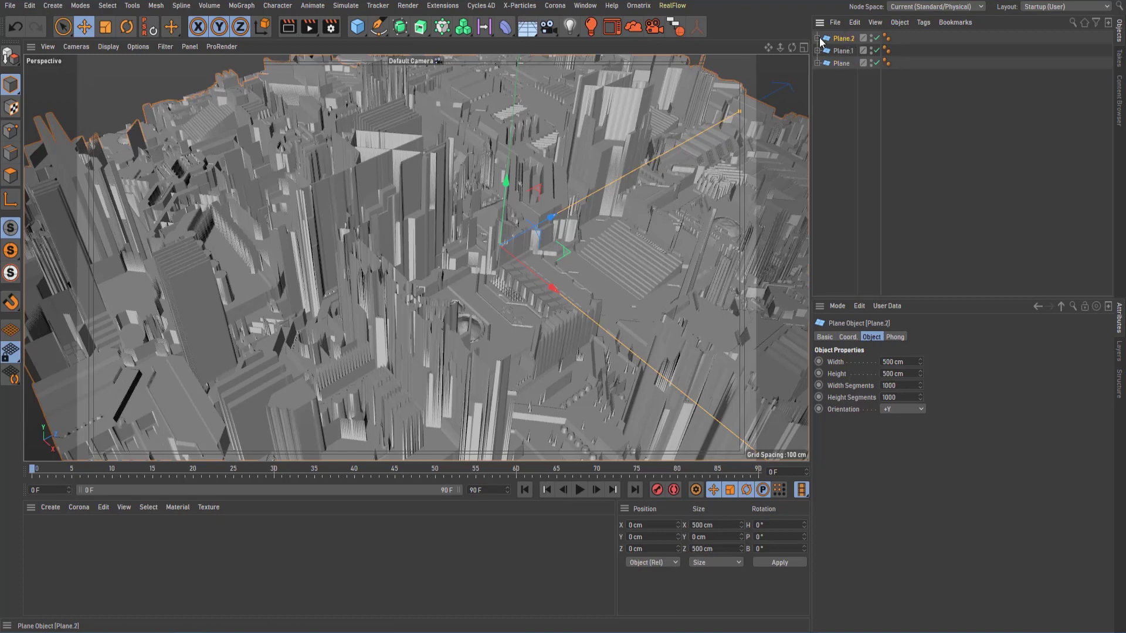
# Replace Plane.2's Displacer shader image with another height map from Desktop > Tutorial, declining a copy at the project location
pyautogui.click(846, 50)
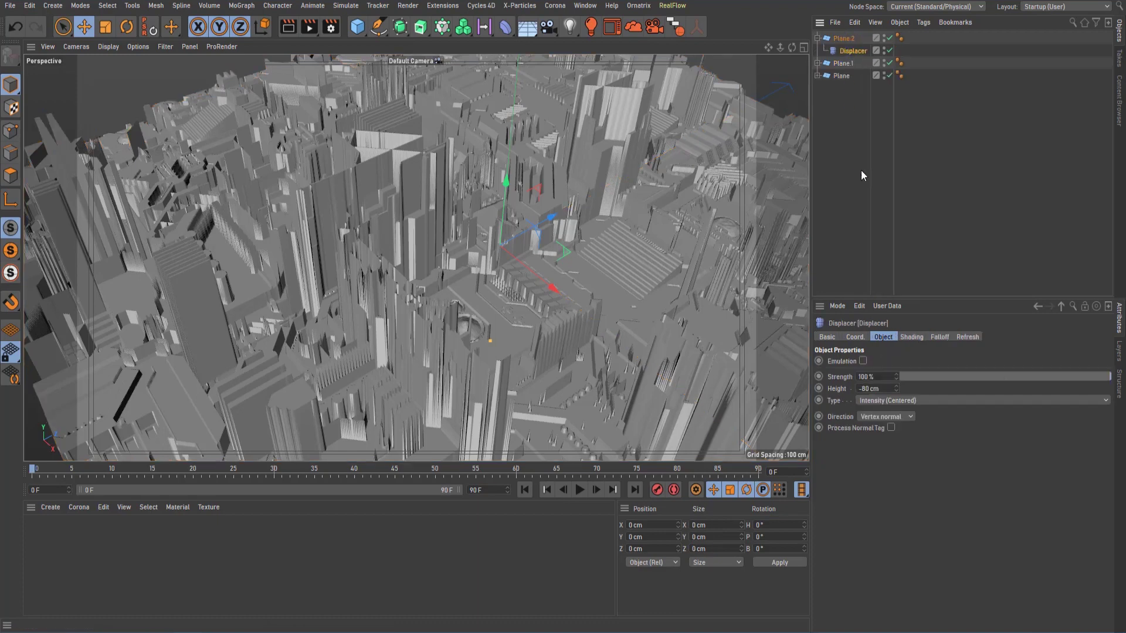
pyautogui.click(910, 337)
pyautogui.click(857, 374)
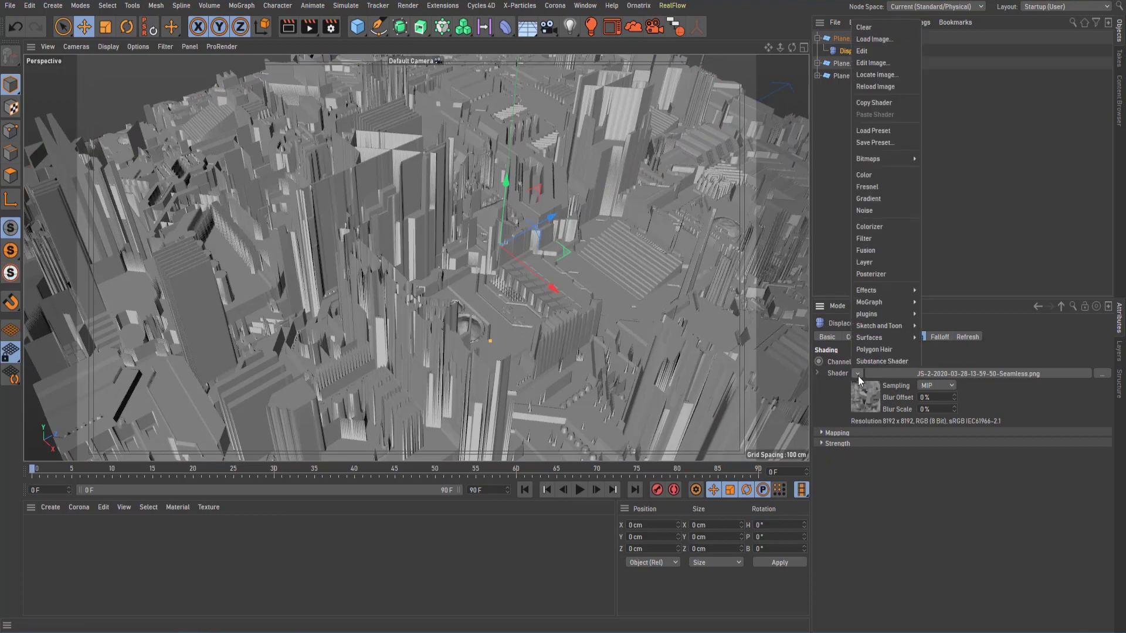
pyautogui.click(876, 40)
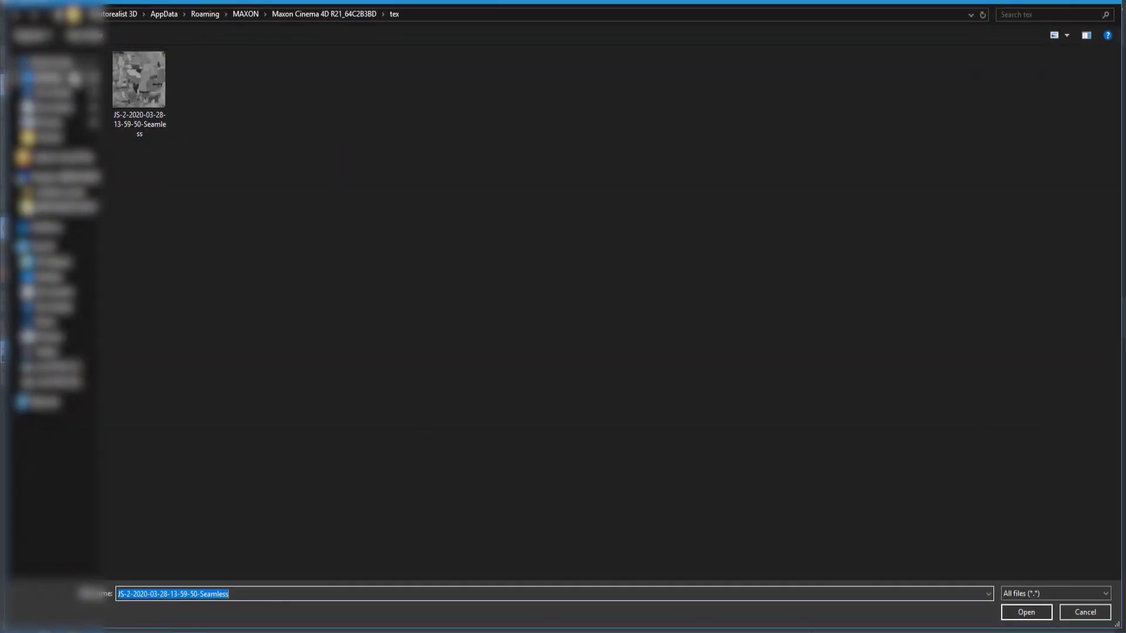
pyautogui.click(64, 87)
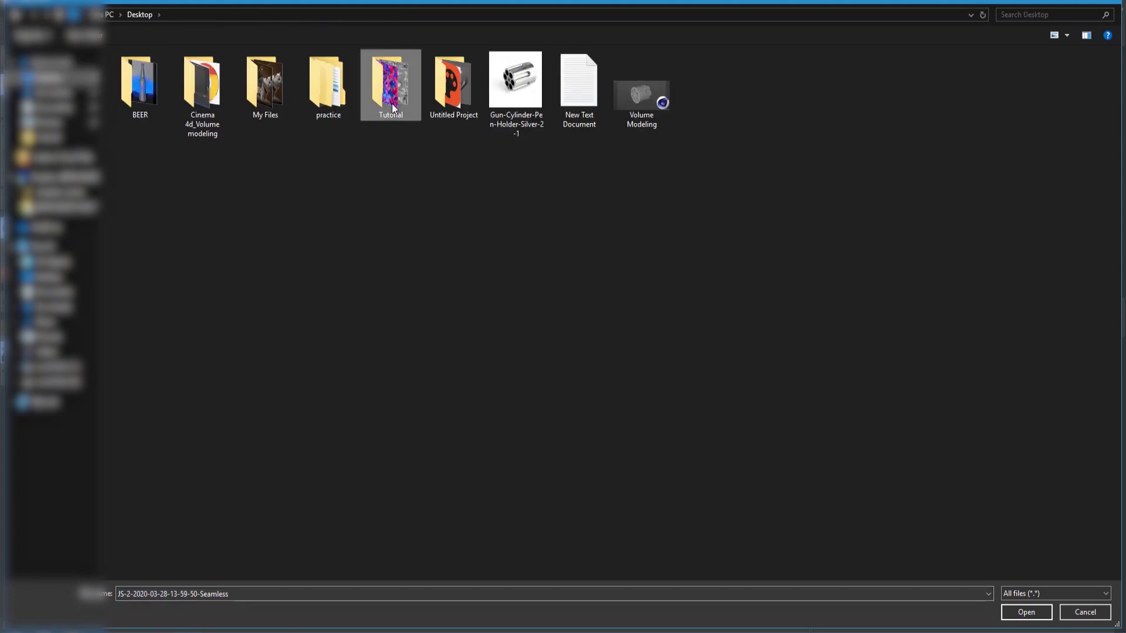
pyautogui.doubleClick(389, 84)
pyautogui.doubleClick(143, 91)
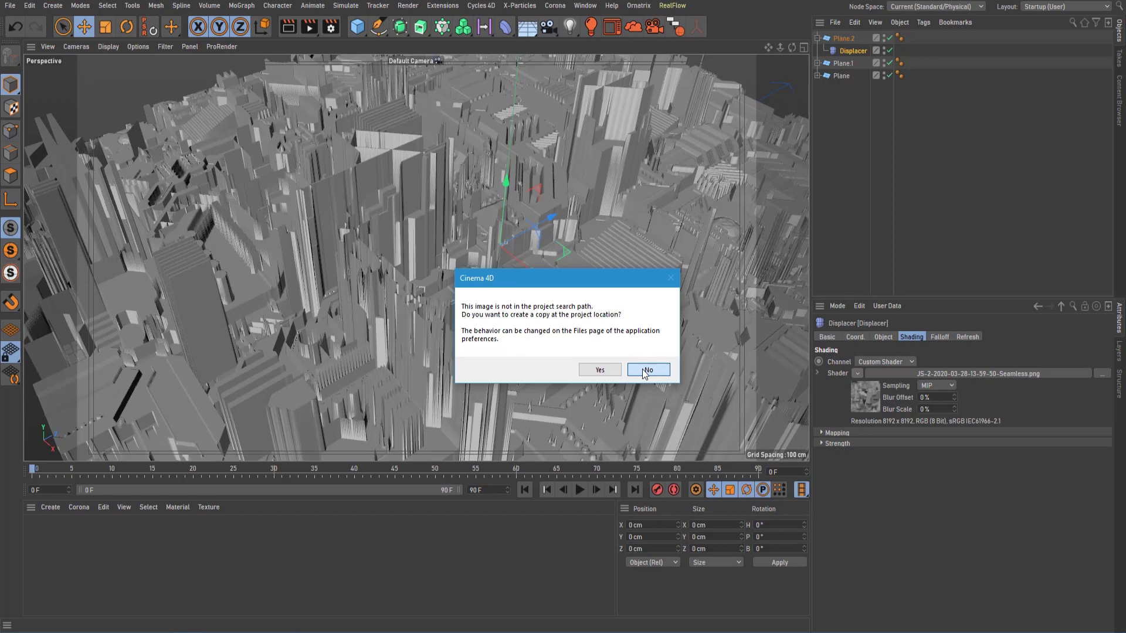
pyautogui.click(647, 369)
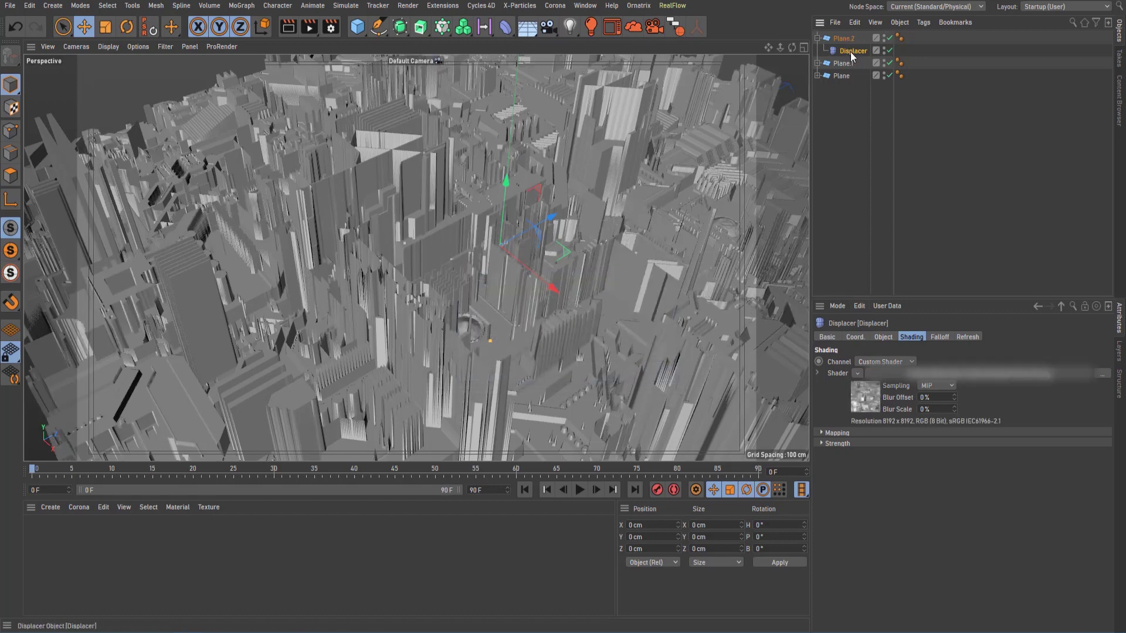
# Set the height of Plane.2's Displacer to -5 cm
pyautogui.click(883, 337)
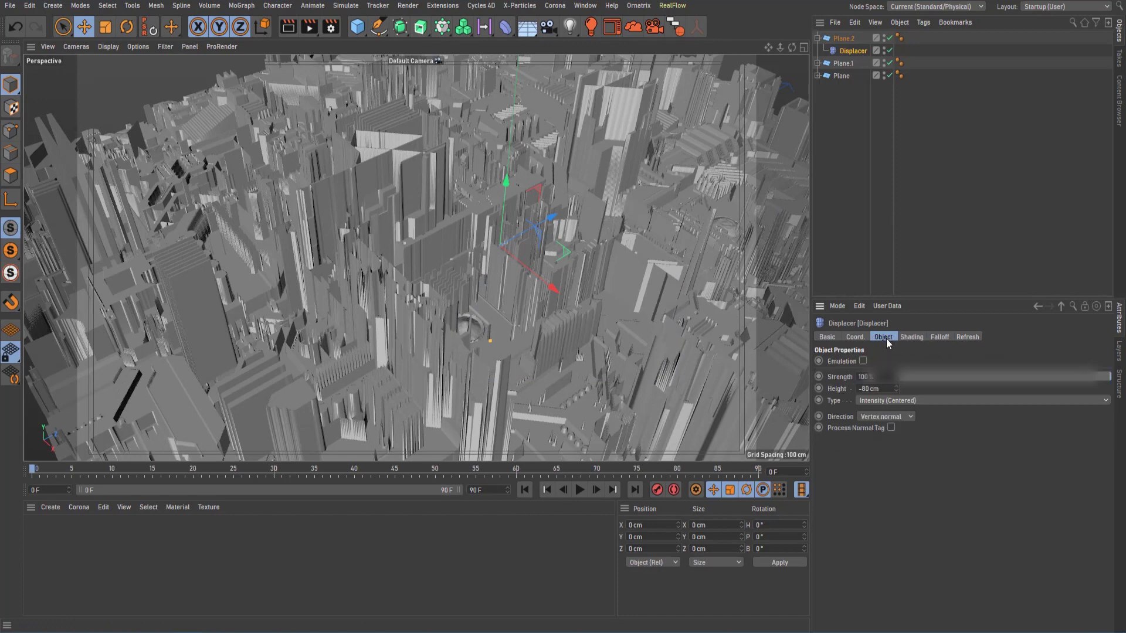
pyautogui.doubleClick(873, 389)
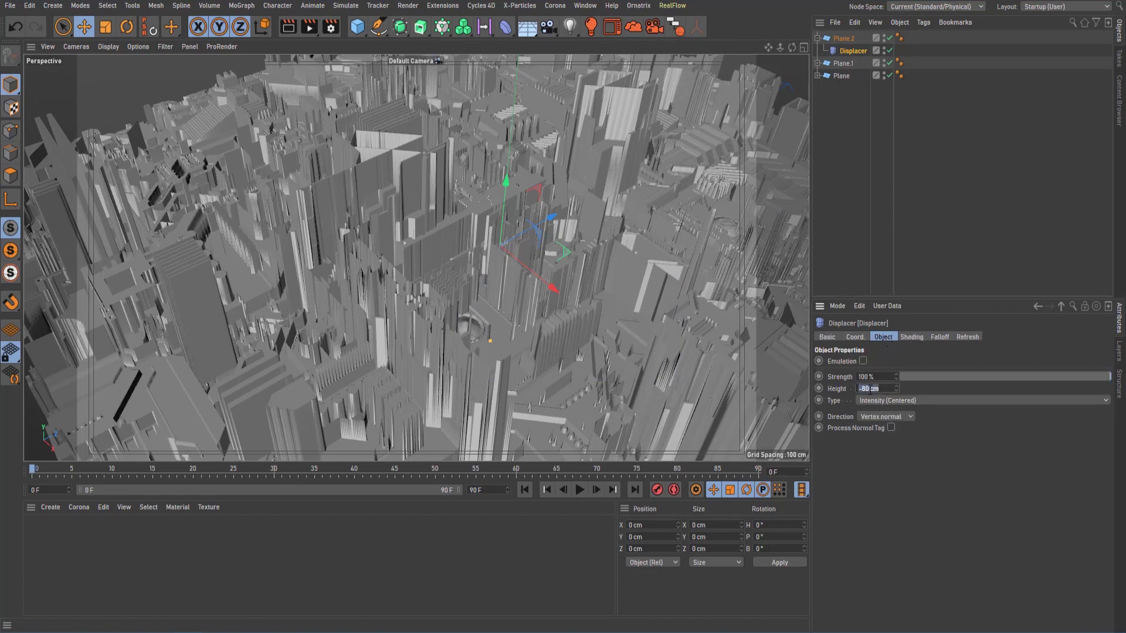
pyautogui.doubleClick(865, 389)
pyautogui.press('Return')
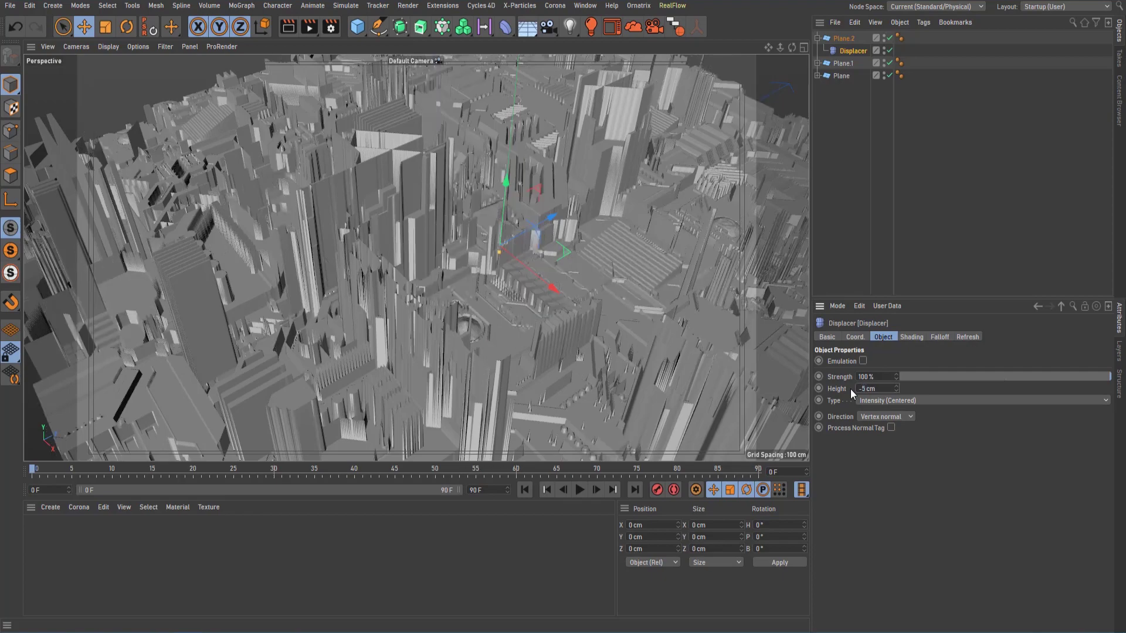
# Set the original Plane's Displacer height to 70 cm
pyautogui.keyDown('alt'); pyautogui.moveTo(620, 271); pyautogui.dragTo(576, 244); pyautogui.keyUp('alt')
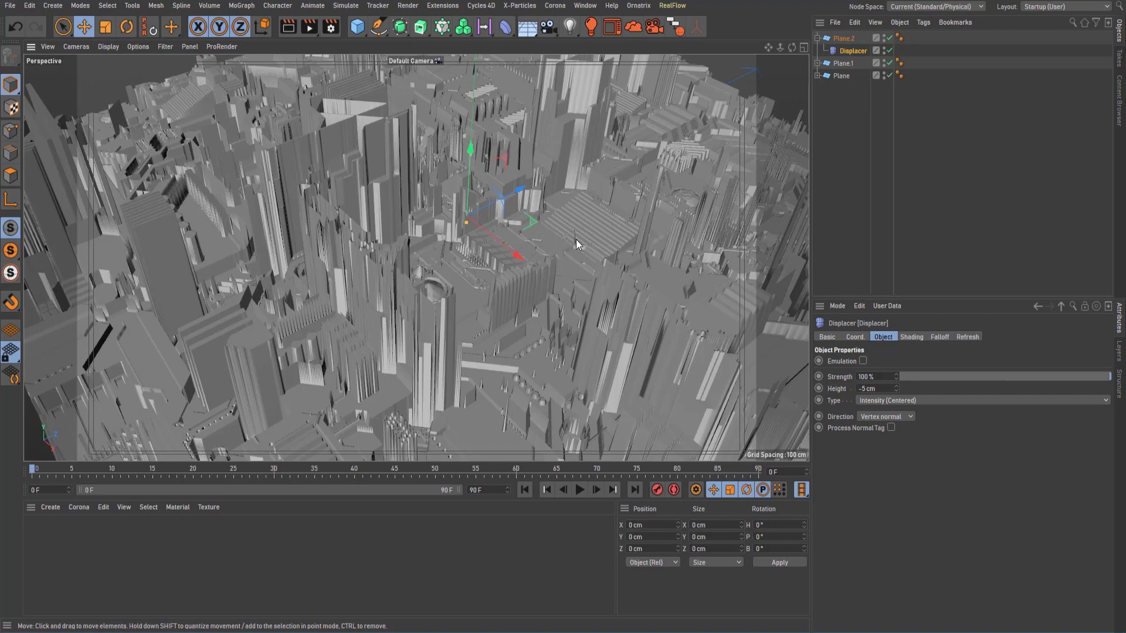
pyautogui.keyDown('alt'); pyautogui.moveTo(571, 230); pyautogui.dragTo(568, 237); pyautogui.keyUp('alt')
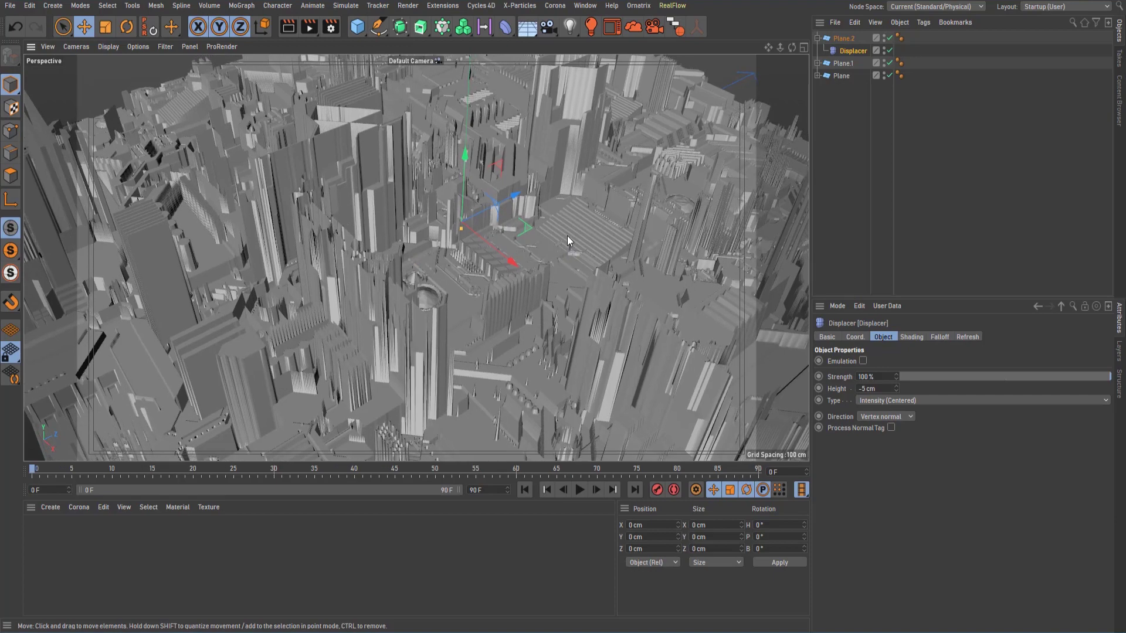
pyautogui.moveTo(623, 193)
pyautogui.keyDown('alt'); pyautogui.mouseDown()
pyautogui.moveTo(605, 192)
pyautogui.moveTo(619, 200)
pyautogui.mouseUp(); pyautogui.keyUp('alt')
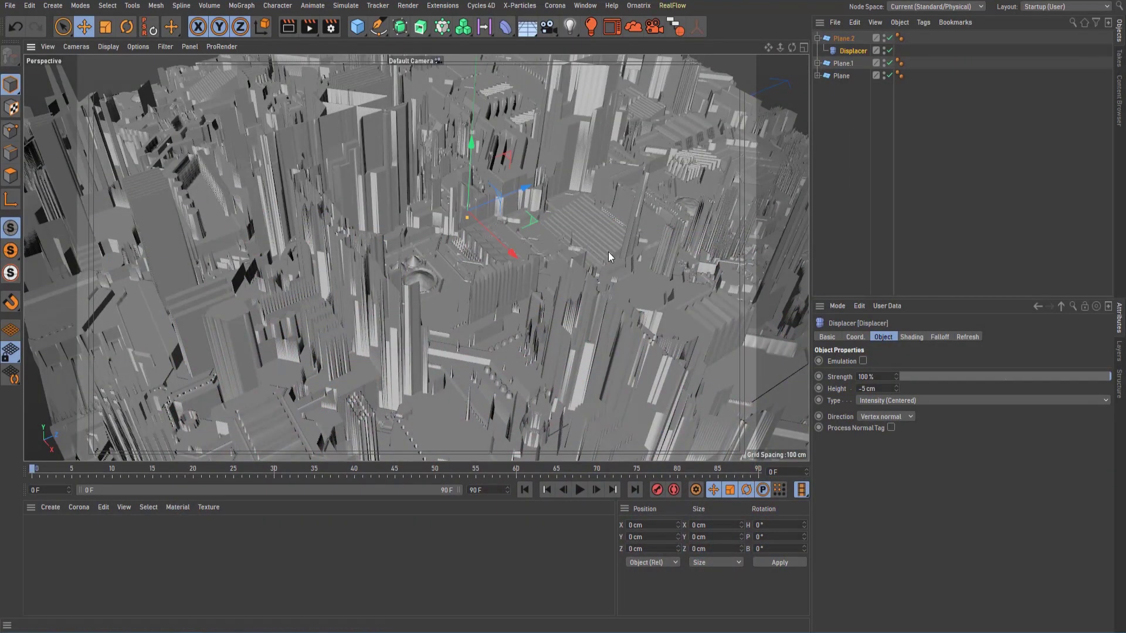
pyautogui.click(827, 76)
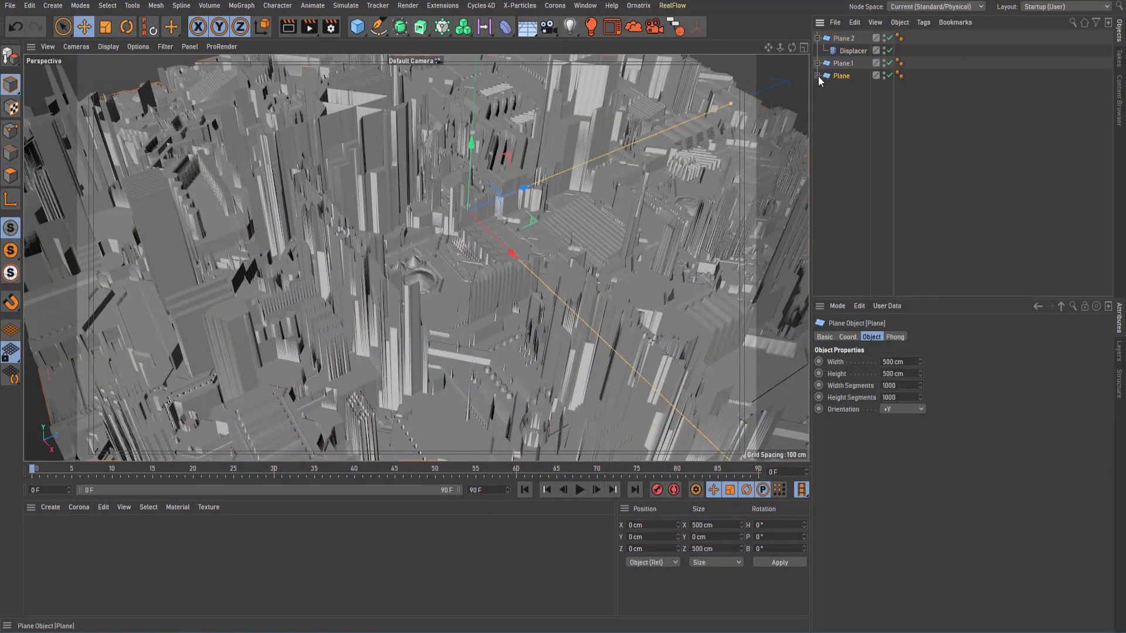
pyautogui.click(817, 75)
pyautogui.click(849, 87)
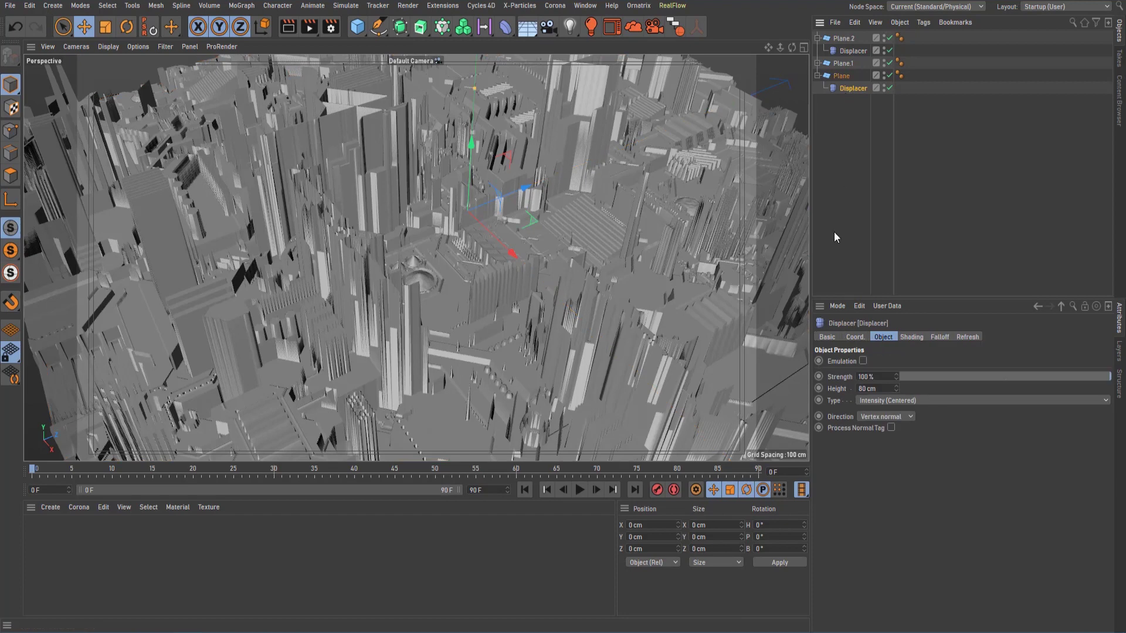
pyautogui.click(860, 389)
pyautogui.write('7')
pyautogui.press('Return')
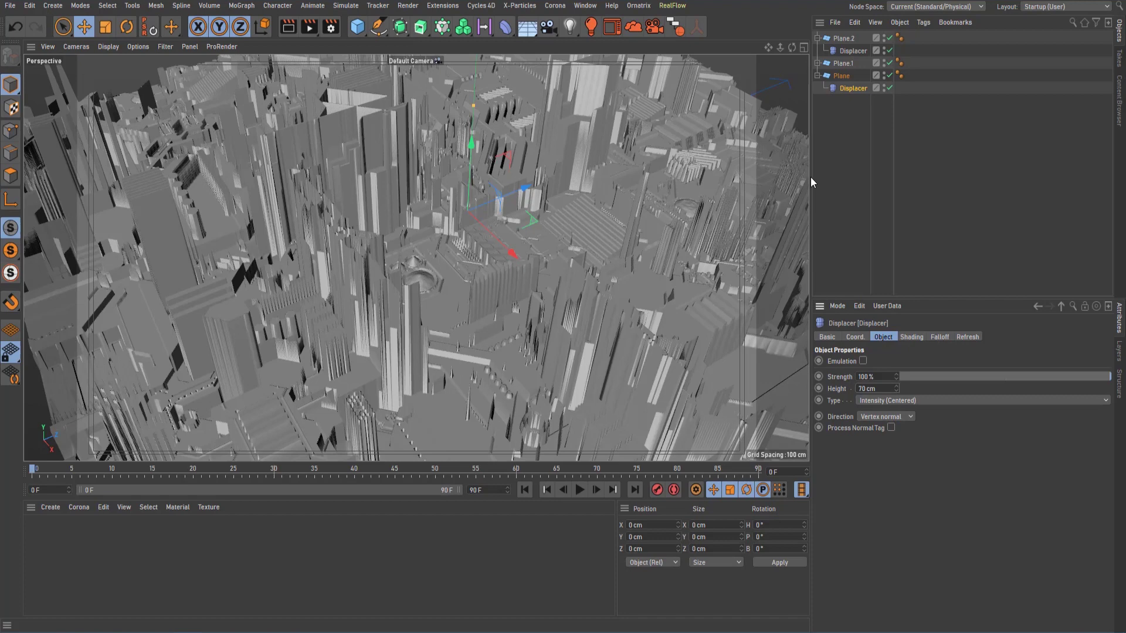
pyautogui.keyDown('alt'); pyautogui.moveTo(625, 170); pyautogui.dragTo(601, 166); pyautogui.keyUp('alt')
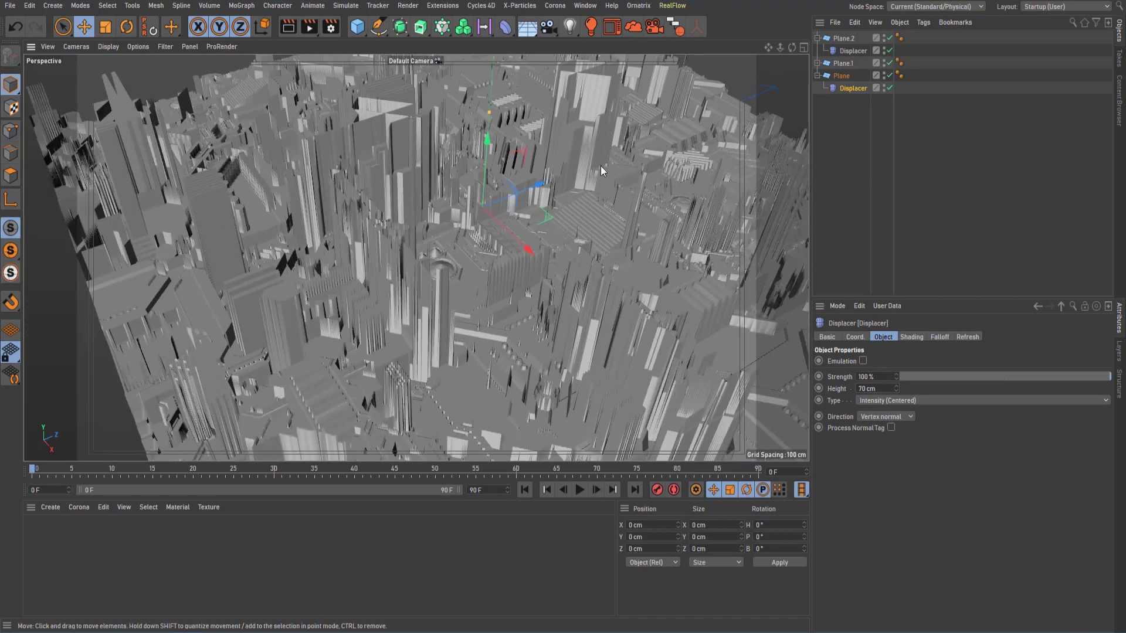
pyautogui.scroll(2, 603, 170)
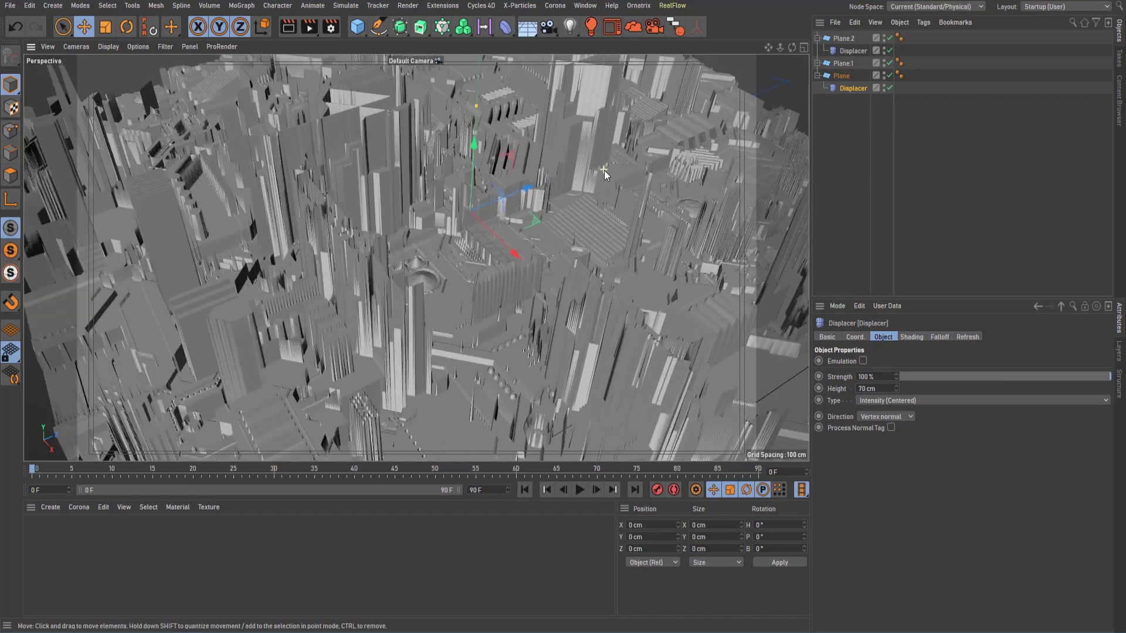
pyautogui.click(913, 339)
pyautogui.click(890, 339)
pyautogui.keyDown('alt'); pyautogui.moveTo(658, 251); pyautogui.dragTo(663, 246); pyautogui.keyUp('alt')
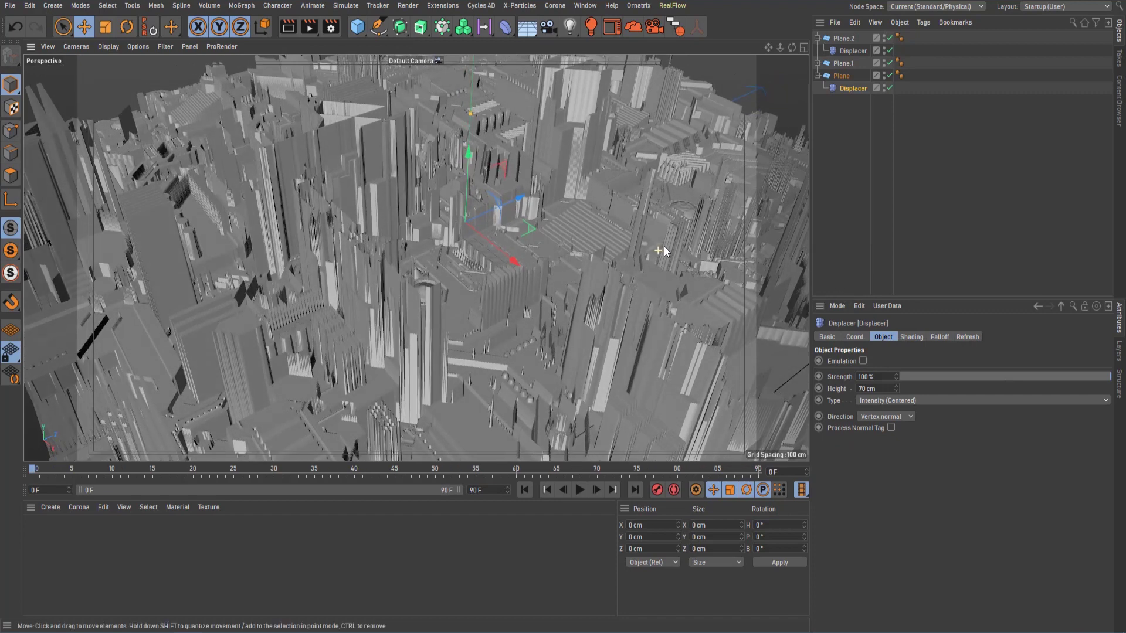
# Set the height of Plane.1's Displacer to -50 cm
pyautogui.click(826, 63)
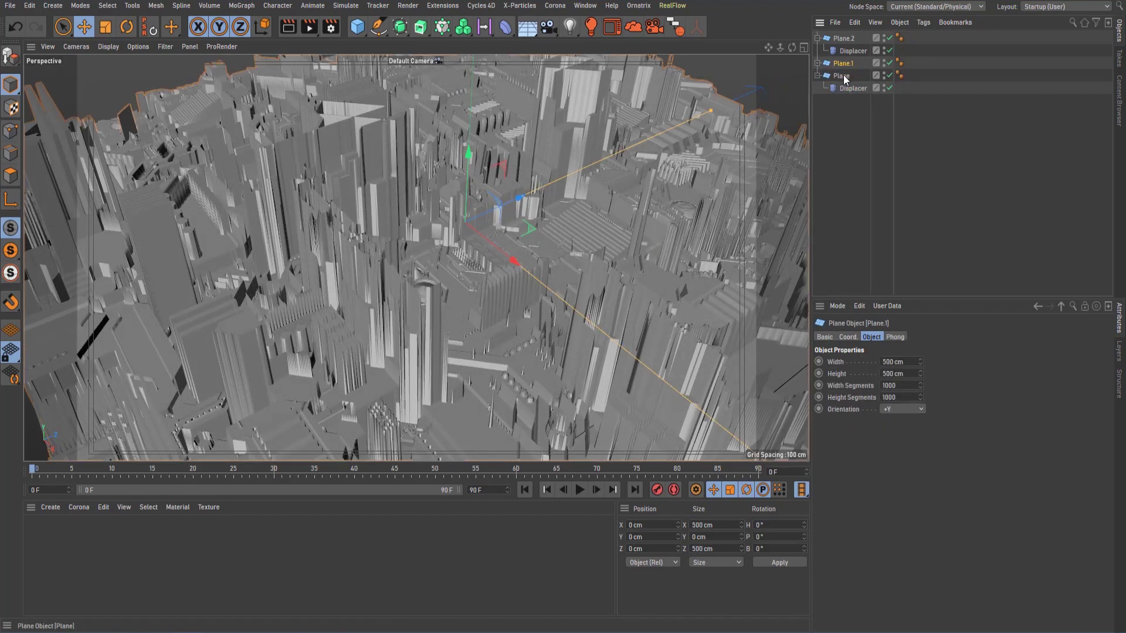
pyautogui.keyDown('ctrl'); pyautogui.moveTo(816, 56); pyautogui.dragTo(818, 61); pyautogui.keyUp('ctrl')
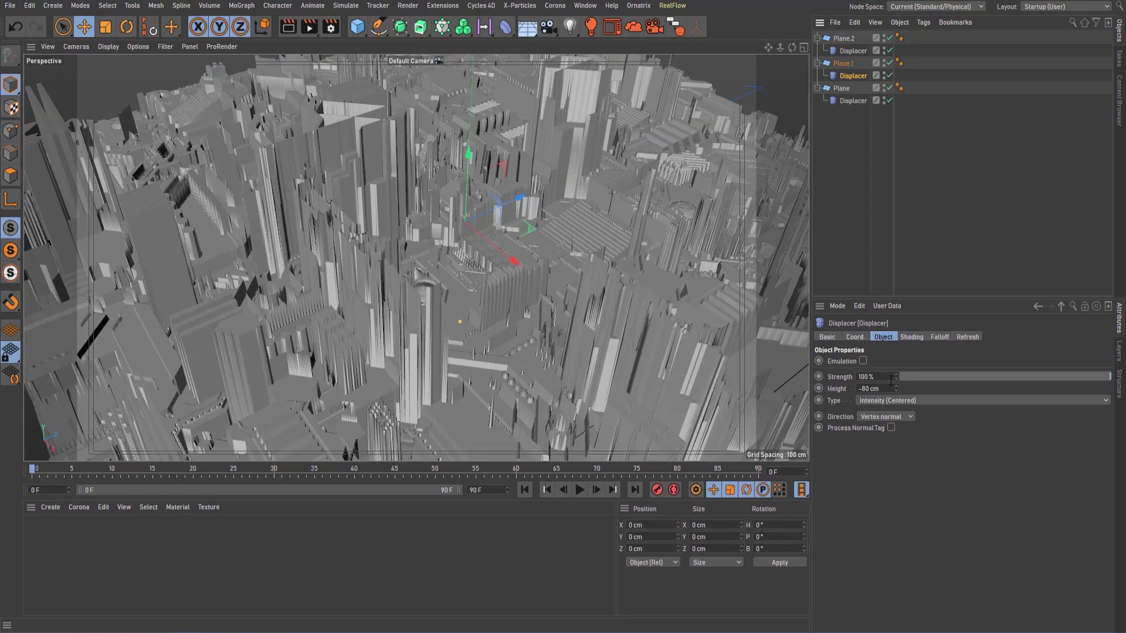
pyautogui.click(863, 388)
pyautogui.press('Return')
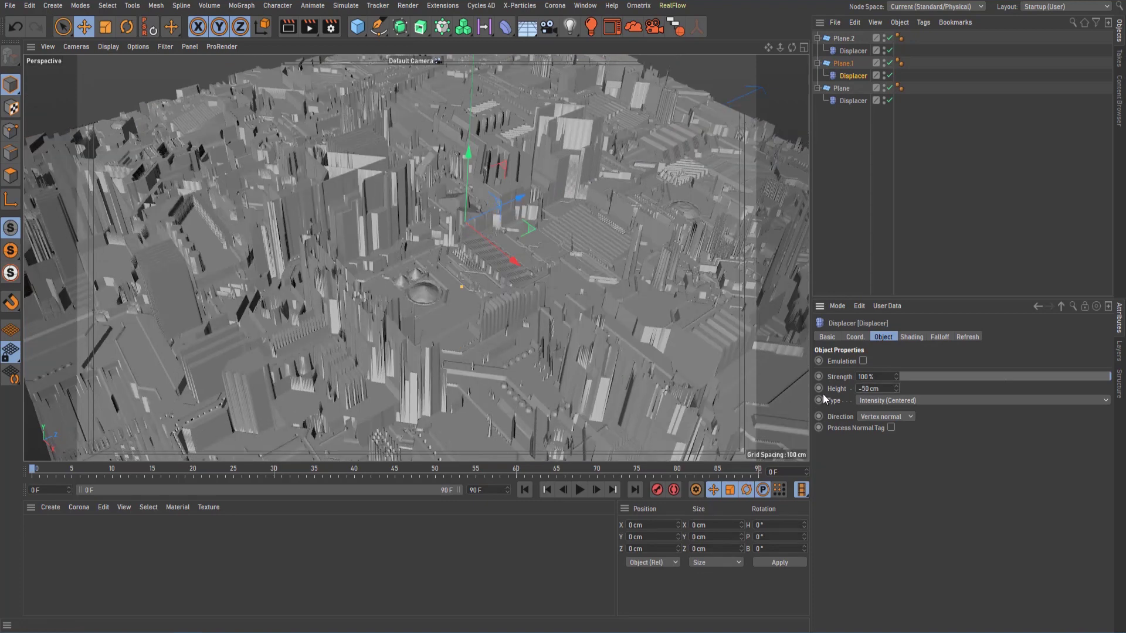
pyautogui.keyDown('alt'); pyautogui.moveTo(569, 360); pyautogui.dragTo(576, 373); pyautogui.keyUp('alt')
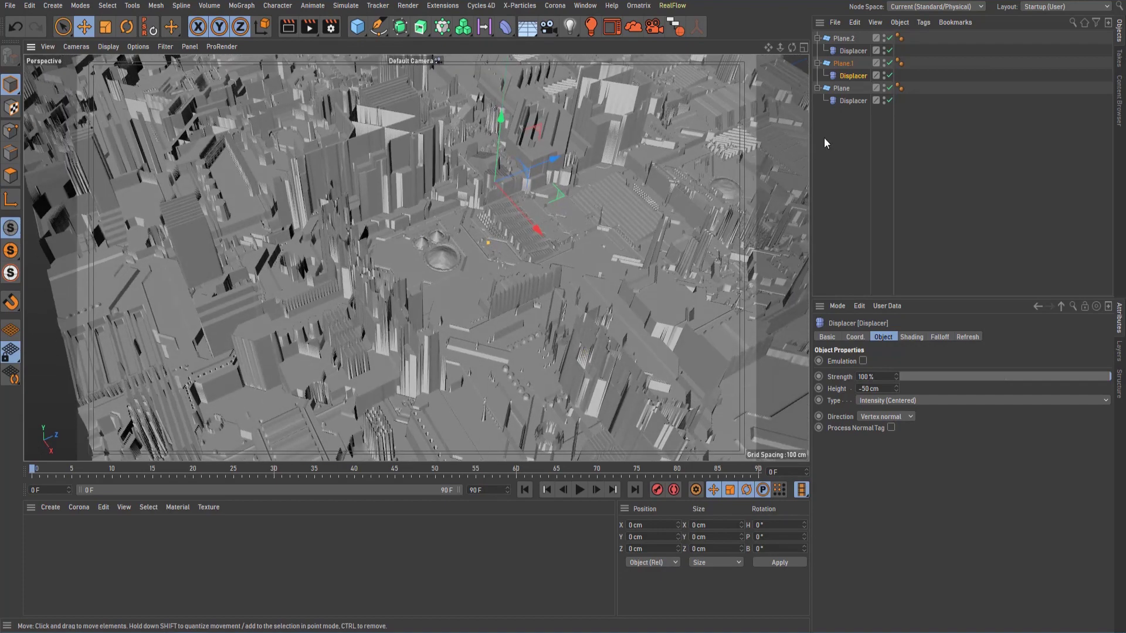
pyautogui.click(851, 51)
pyautogui.keyDown('alt'); pyautogui.moveTo(650, 240); pyautogui.dragTo(674, 170); pyautogui.keyUp('alt')
pyautogui.click(842, 38)
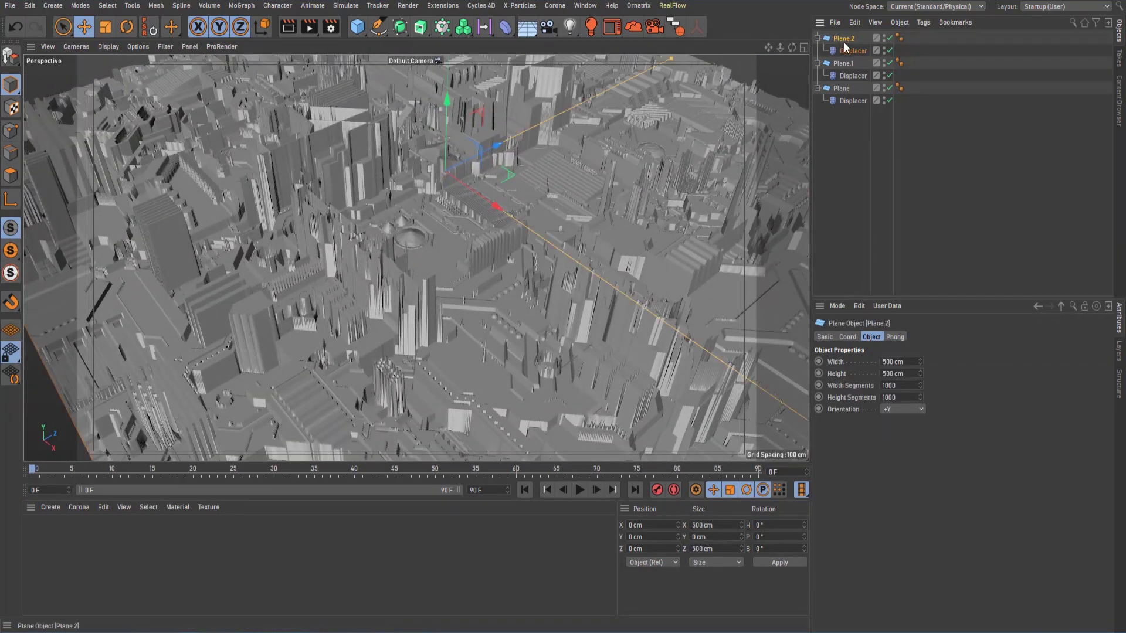
pyautogui.moveTo(540, 197)
pyautogui.keyDown('alt'); pyautogui.mouseDown()
pyautogui.moveTo(541, 208)
pyautogui.moveTo(537, 143)
pyautogui.moveTo(579, 137)
pyautogui.moveTo(529, 146)
pyautogui.moveTo(513, 171)
pyautogui.moveTo(485, 177)
pyautogui.moveTo(441, 146)
pyautogui.moveTo(537, 151)
pyautogui.moveTo(594, 198)
pyautogui.moveTo(541, 182)
pyautogui.mouseUp(); pyautogui.keyUp('alt')
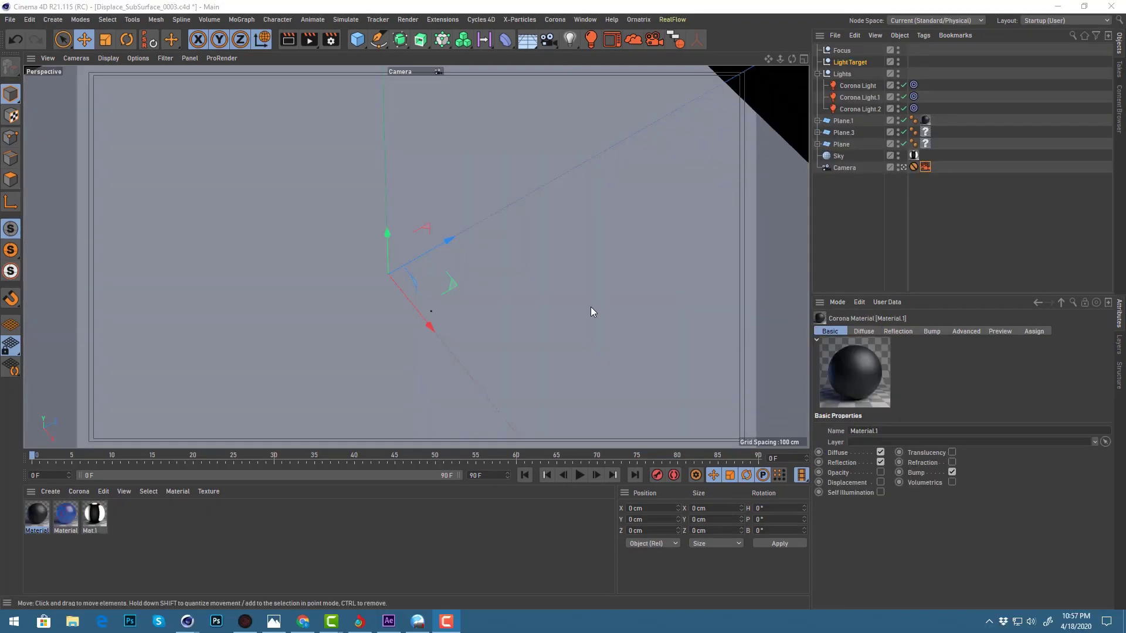
# Examine the area lights placed around the plane and the object settings of the first Corona Light
pyautogui.middleClick(540, 282)
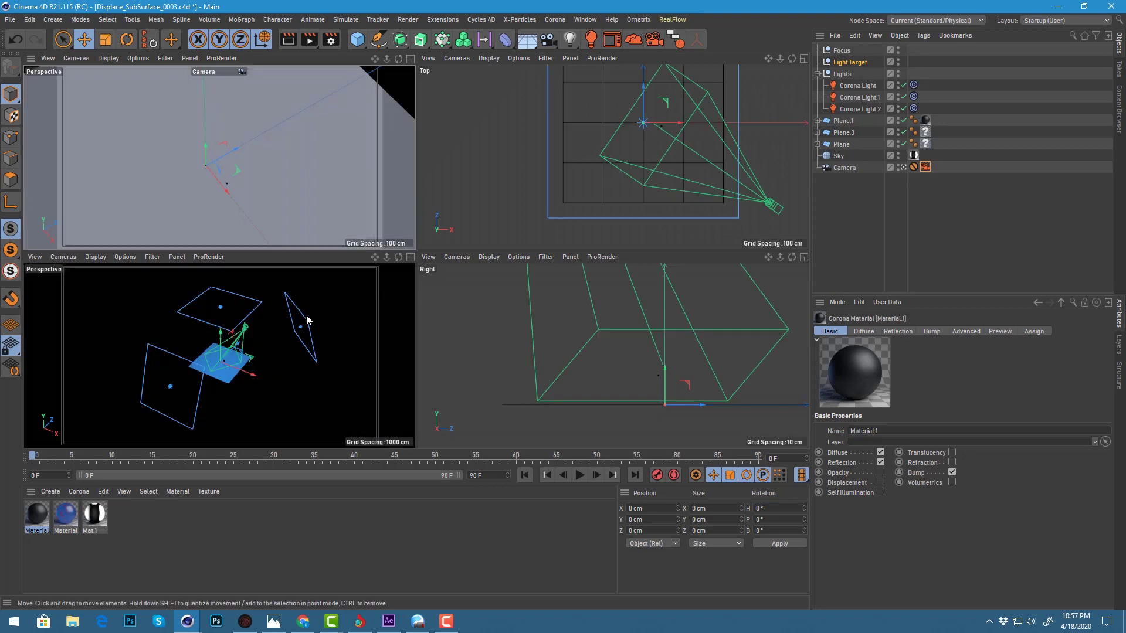
pyautogui.middleClick(306, 319)
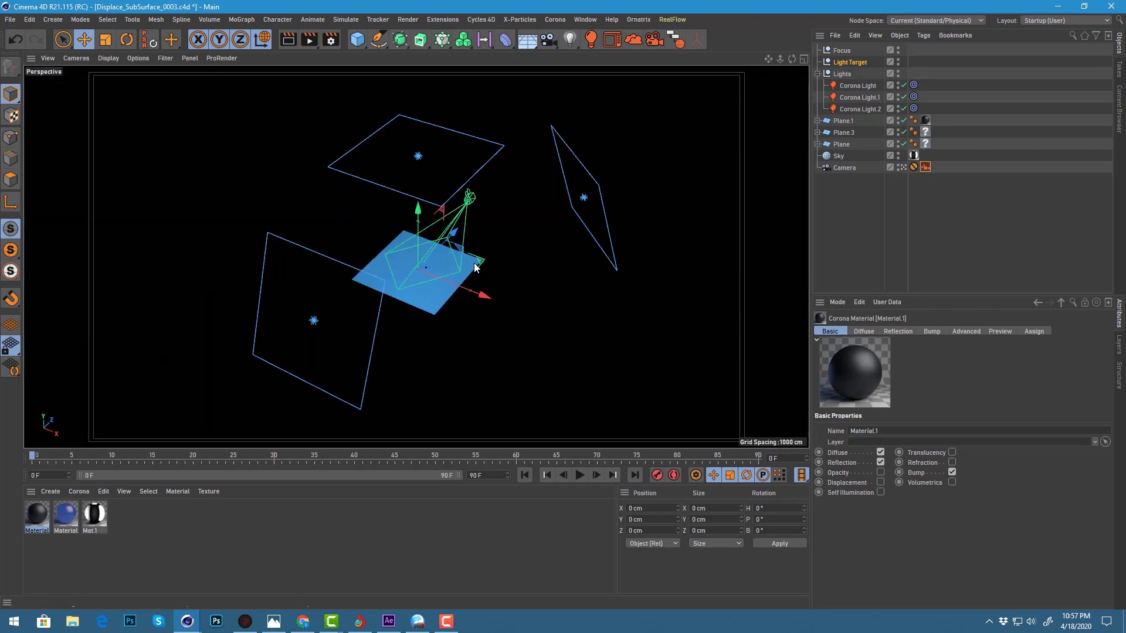
pyautogui.scroll(10, 476, 265)
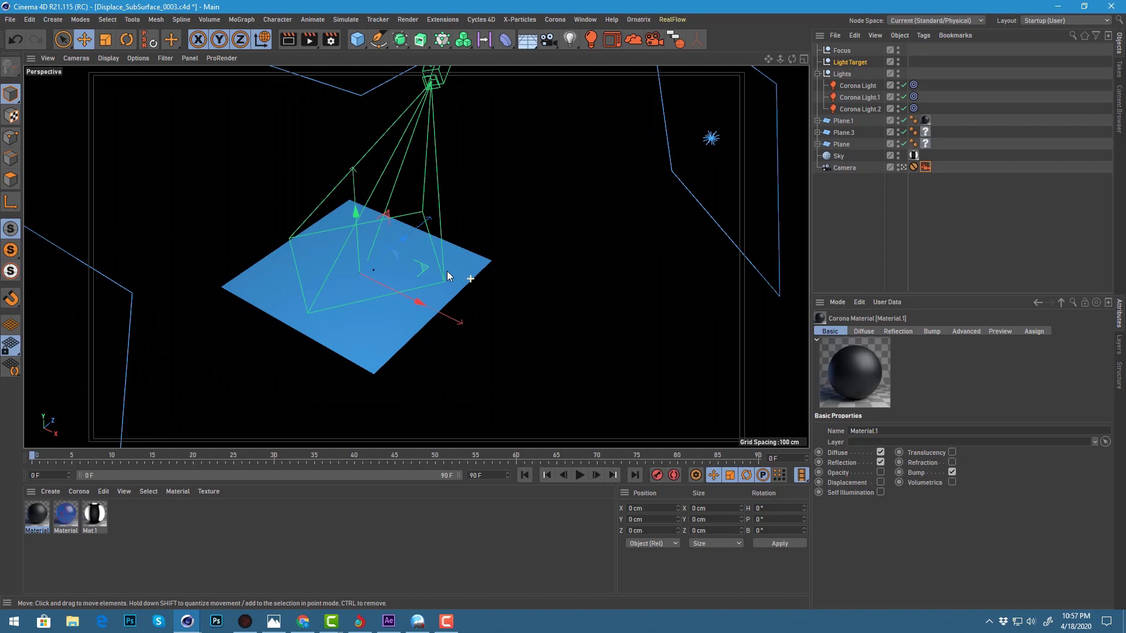
pyautogui.click(846, 85)
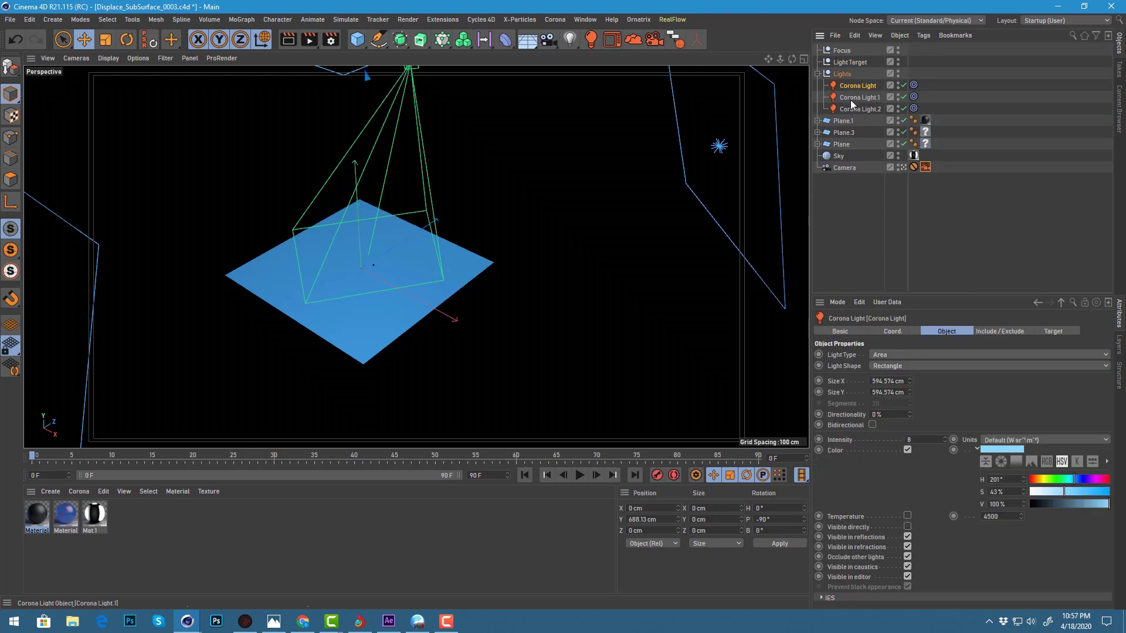
pyautogui.scroll(-2, 513, 248)
pyautogui.scroll(-2, 516, 245)
pyautogui.keyDown('alt'); pyautogui.moveTo(523, 241); pyautogui.dragTo(418, 265); pyautogui.keyUp('alt')
pyautogui.keyDown('alt'); pyautogui.moveTo(621, 242); pyautogui.dragTo(440, 158); pyautogui.keyUp('alt')
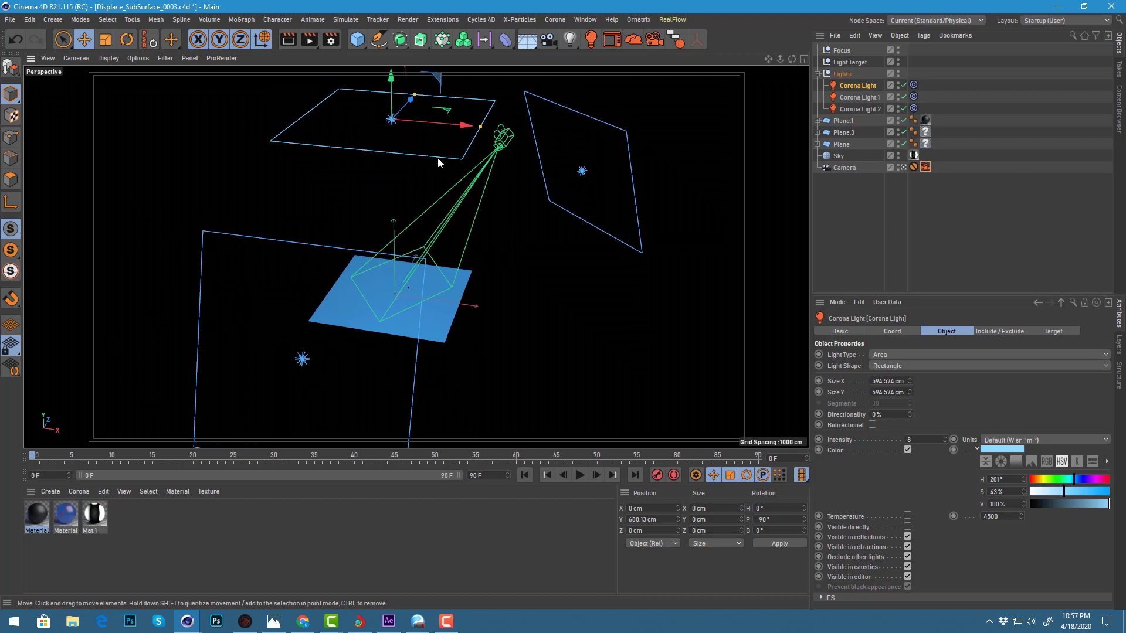
# Review the Camera's object settings and its Corona Camera tag, including exposure, tone mapping and depth of field
pyautogui.click(845, 168)
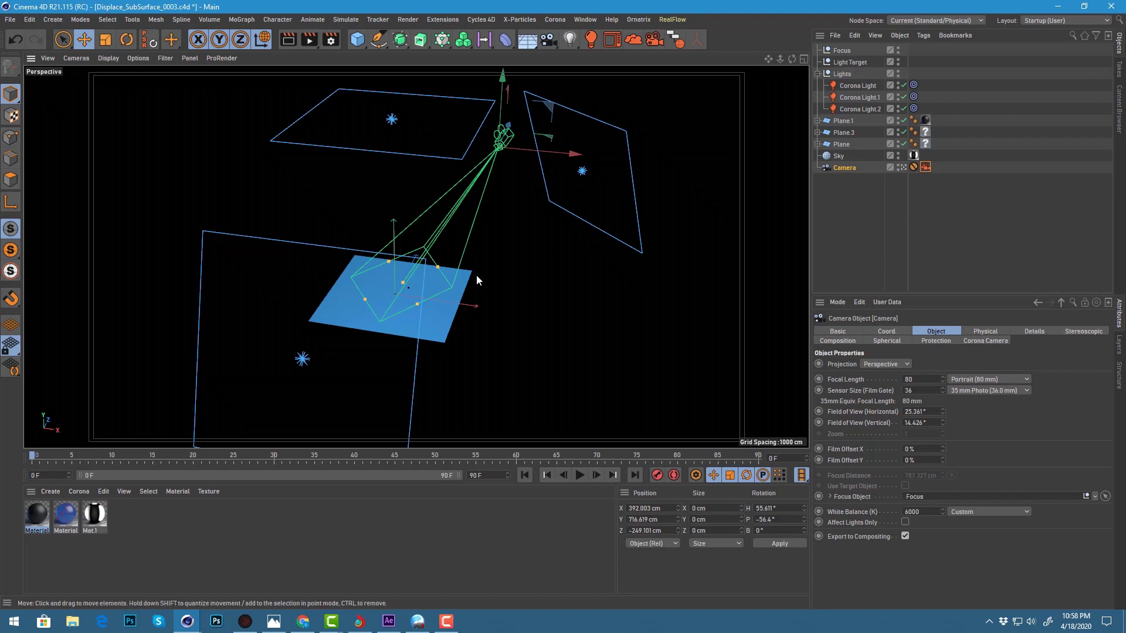
pyautogui.keyDown('alt'); pyautogui.moveTo(476, 274); pyautogui.dragTo(488, 283); pyautogui.keyUp('alt')
pyautogui.click(926, 167)
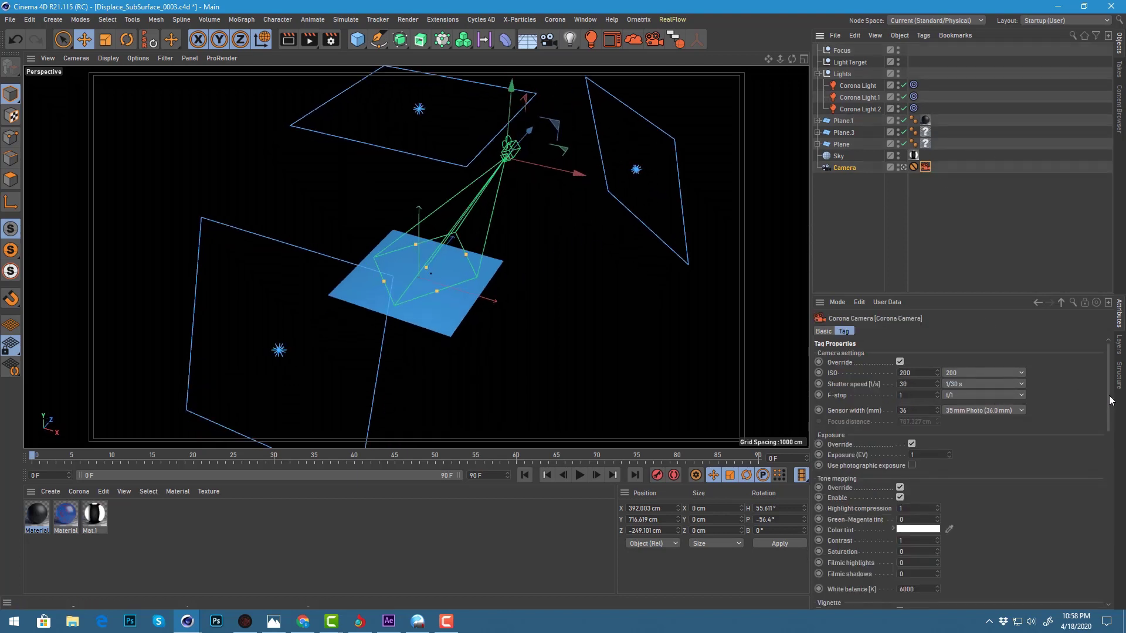
pyautogui.moveTo(1108, 399); pyautogui.dragTo(1103, 522)
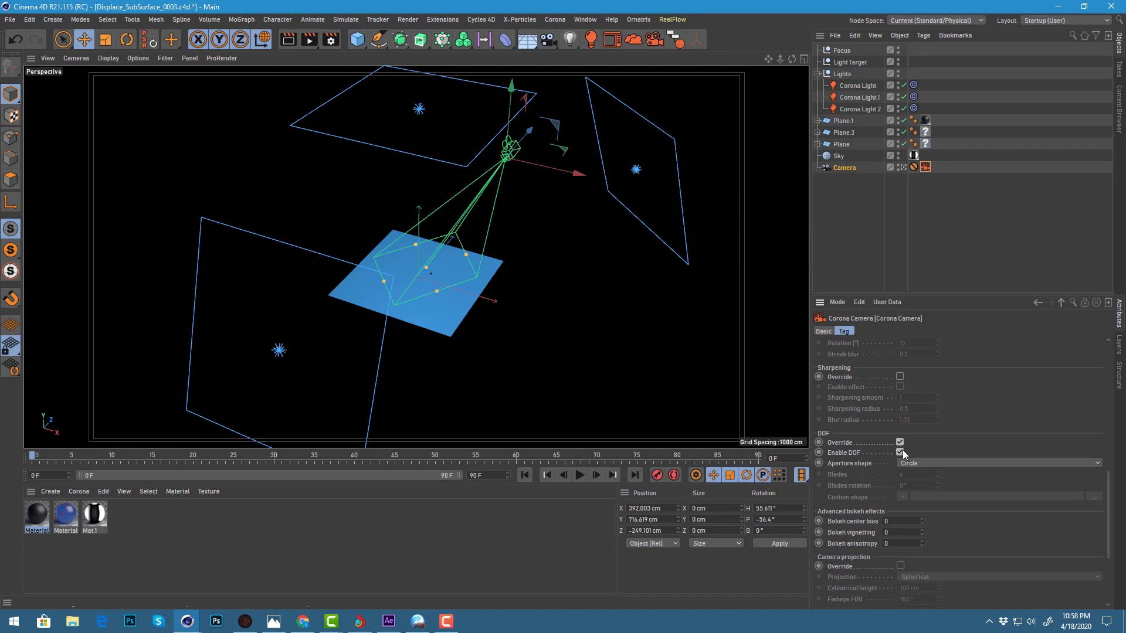
pyautogui.moveTo(1107, 489); pyautogui.dragTo(1108, 363)
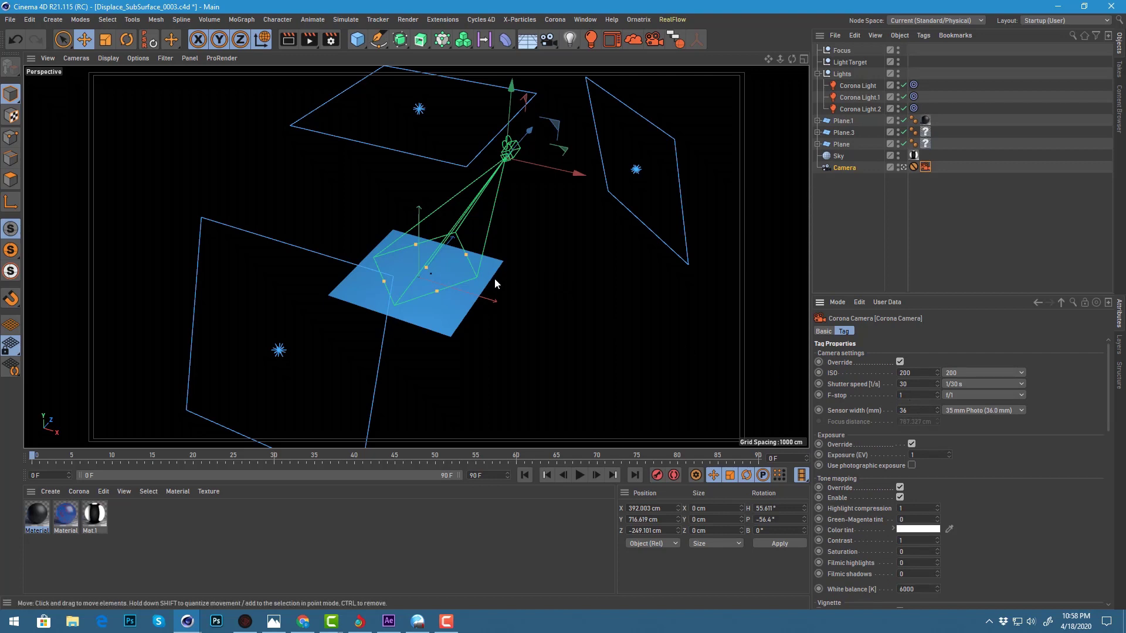
# Inspect the Lights null and the Target tag of the first Corona Light
pyautogui.scroll(5, 435, 299)
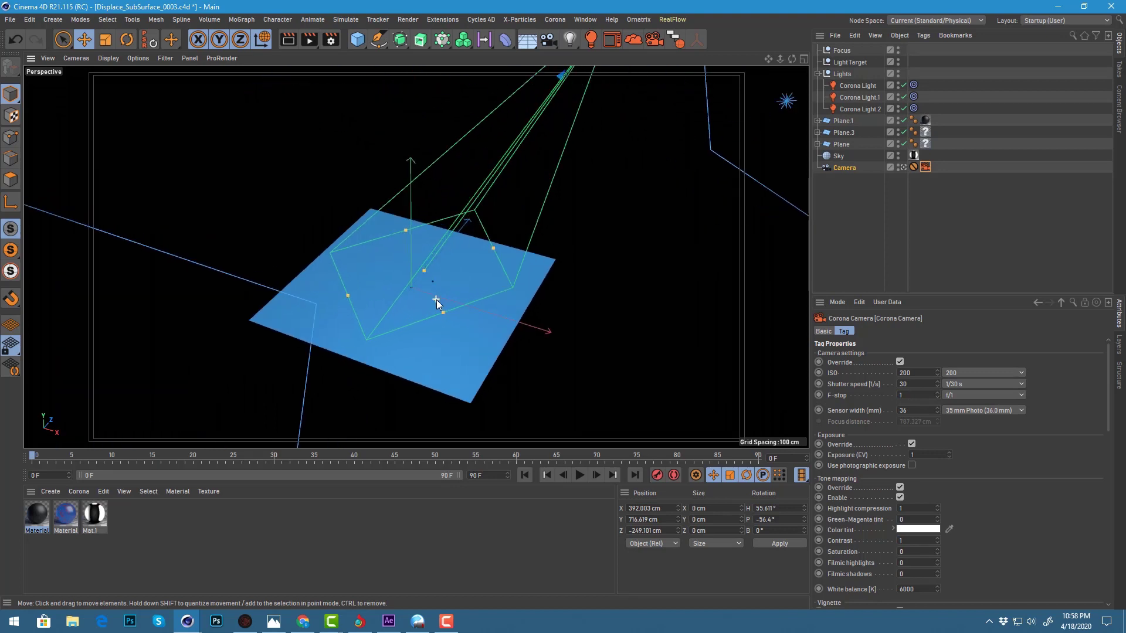
pyautogui.moveTo(451, 303)
pyautogui.keyDown('alt'); pyautogui.mouseDown()
pyautogui.moveTo(416, 328)
pyautogui.moveTo(431, 307)
pyautogui.mouseUp(); pyautogui.keyUp('alt')
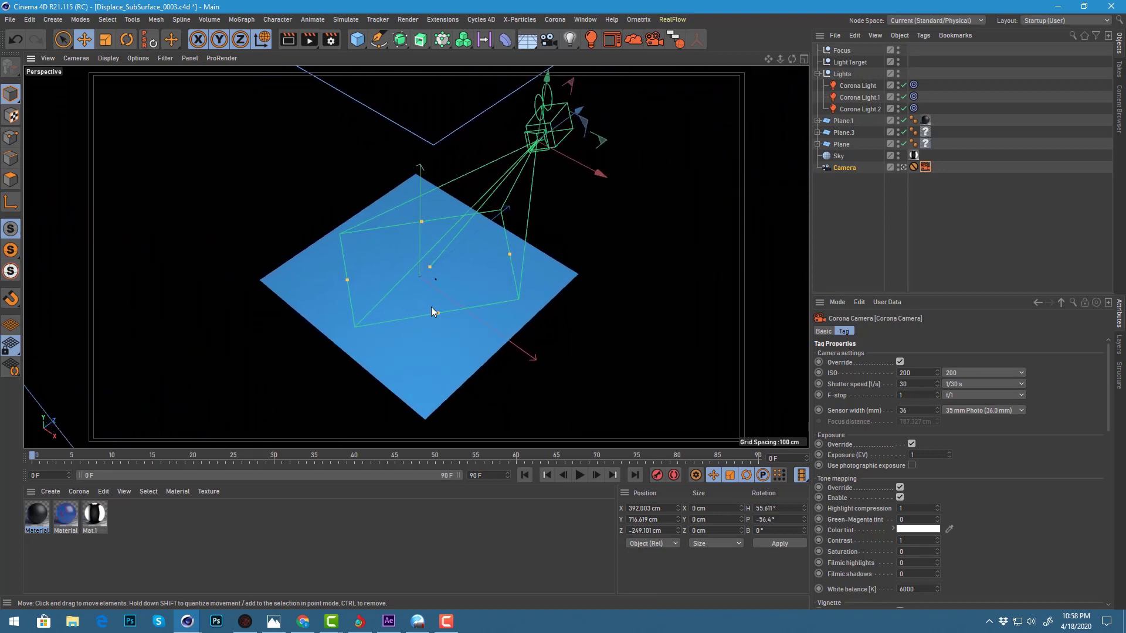
pyautogui.scroll(2, 475, 280)
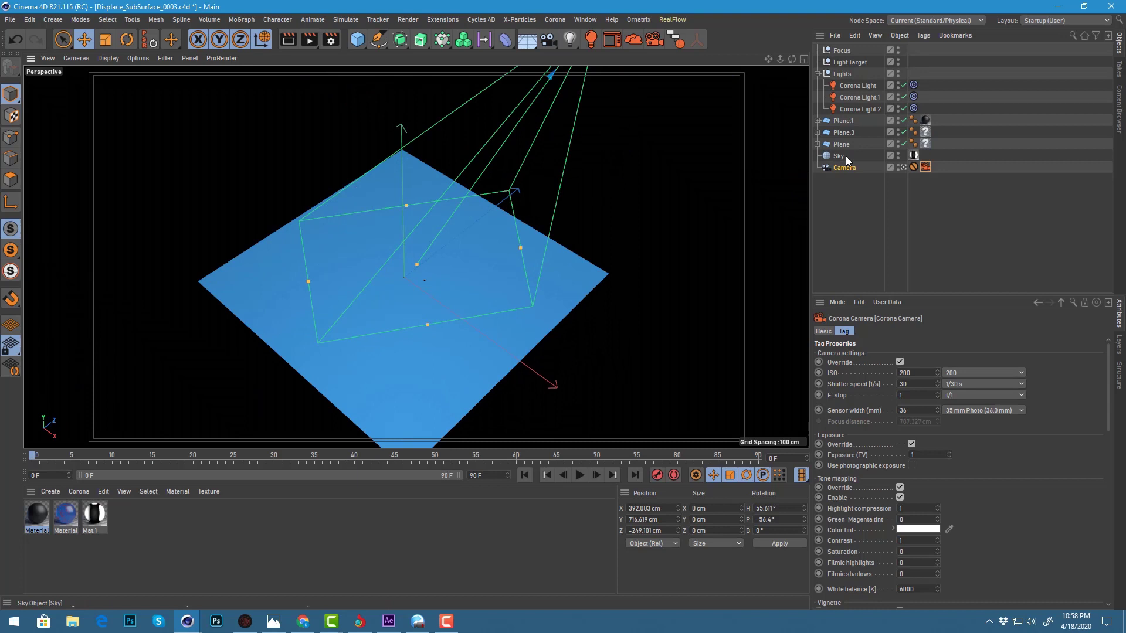
pyautogui.click(842, 74)
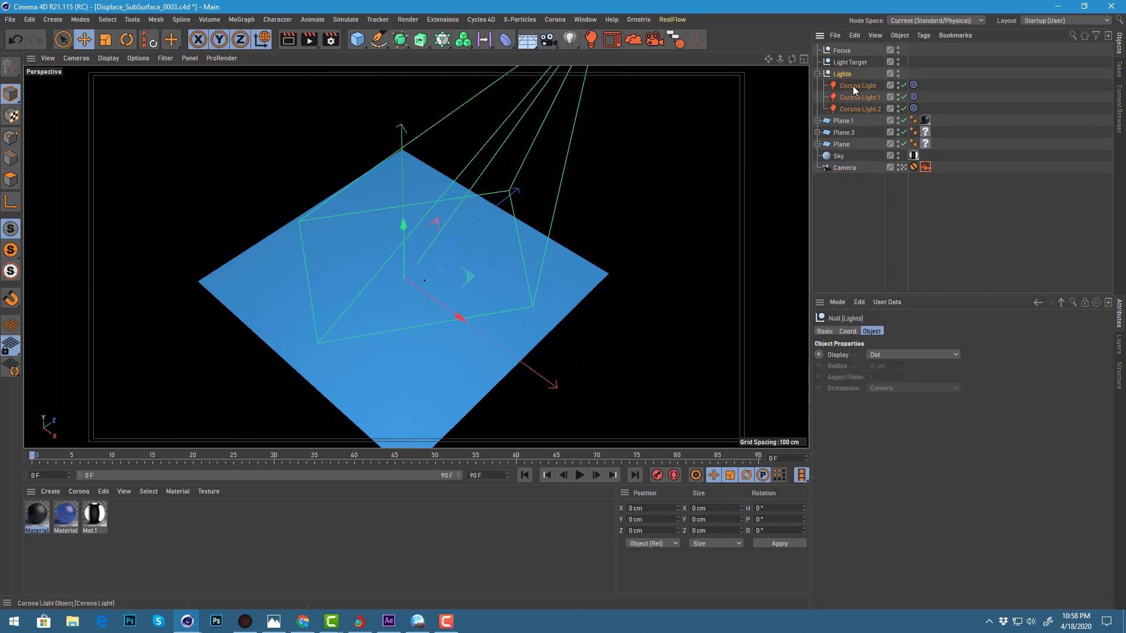
pyautogui.click(913, 86)
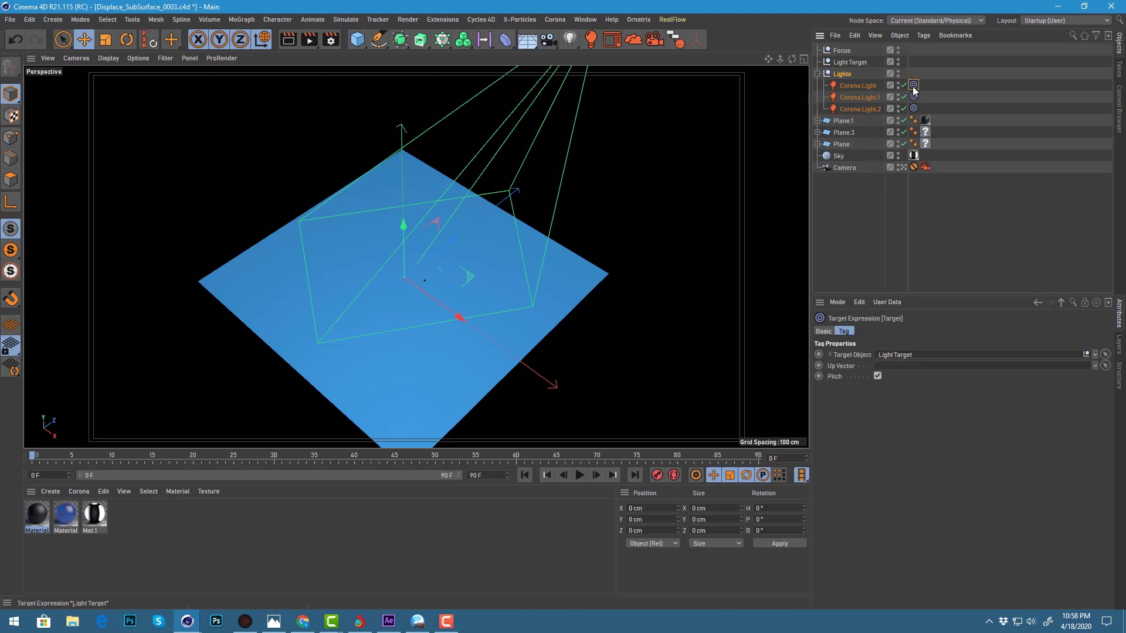
# Try moving the Light Target null along its X axis, and undo the move
pyautogui.click(848, 64)
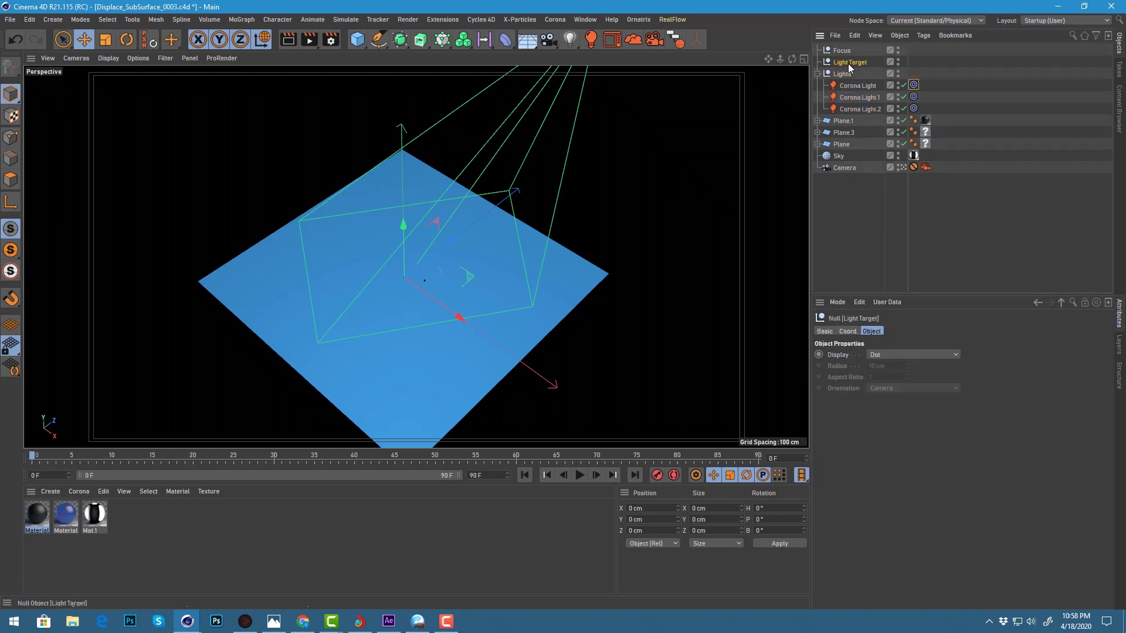
pyautogui.scroll(-3, 516, 258)
pyautogui.keyDown('alt'); pyautogui.moveTo(504, 264); pyautogui.dragTo(810, 97); pyautogui.keyUp('alt')
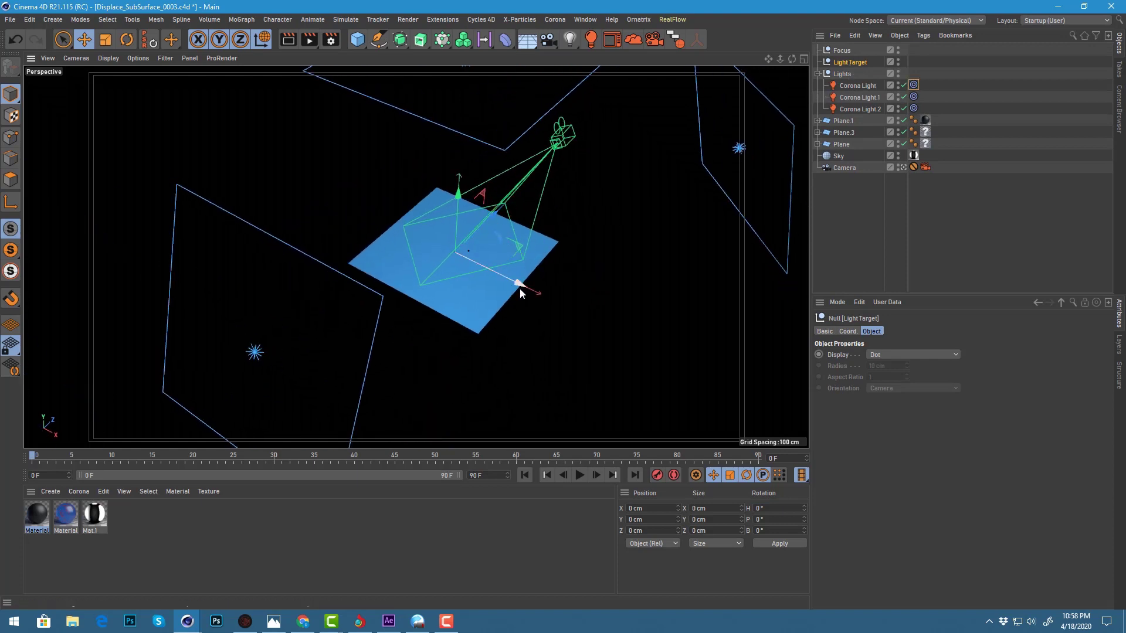
pyautogui.moveTo(520, 288); pyautogui.dragTo(496, 284)
pyautogui.hotkey('ctrl', 'z')
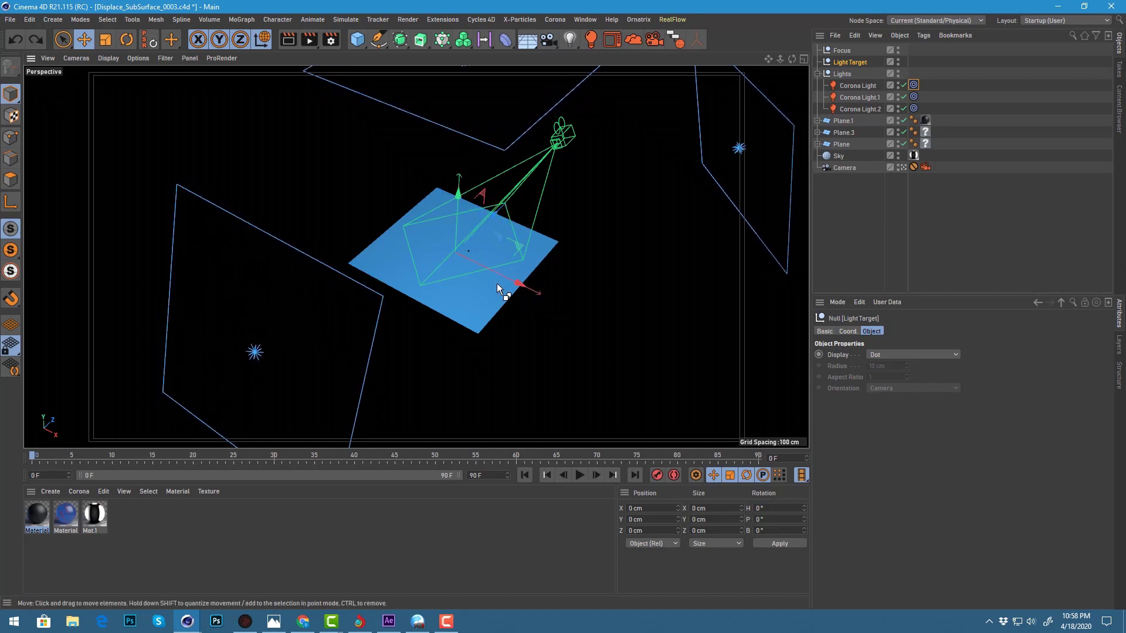
# Look at the finished render Candy_Displace_Components_Post.tiff in Photos and return to the Cinema 4D scene
pyautogui.scroll(3, 497, 283)
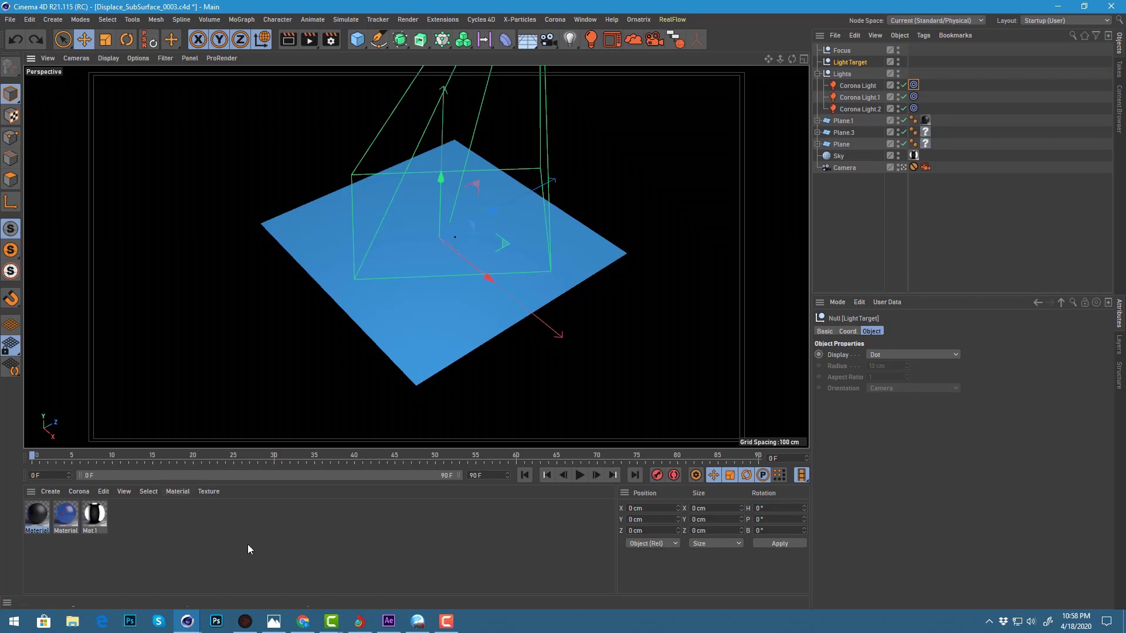
pyautogui.click(274, 622)
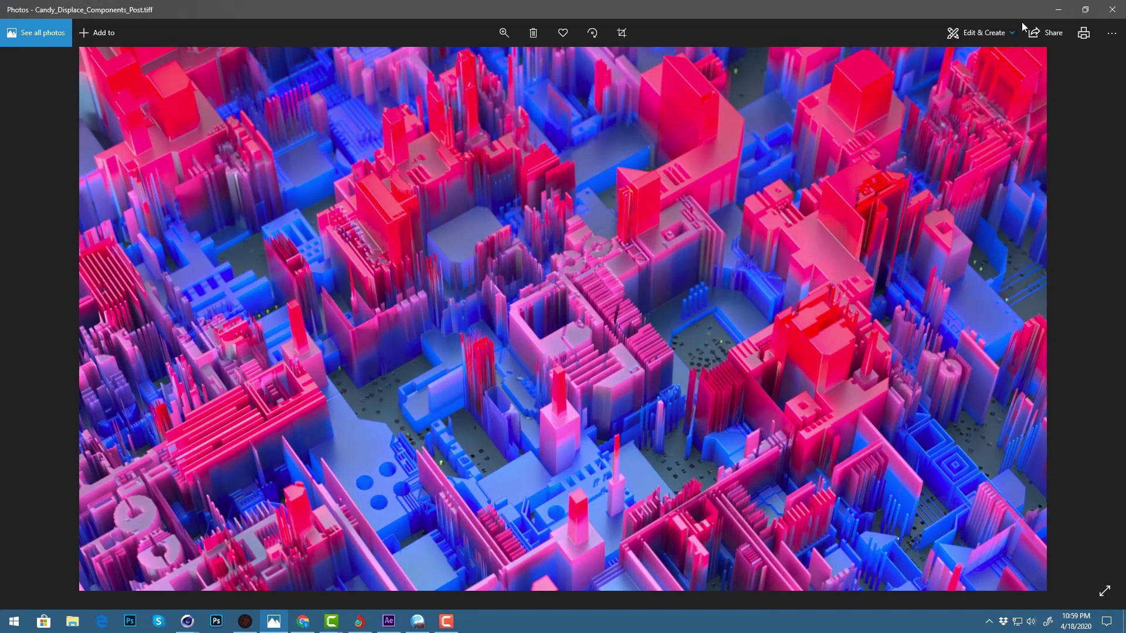
pyautogui.click(1050, 9)
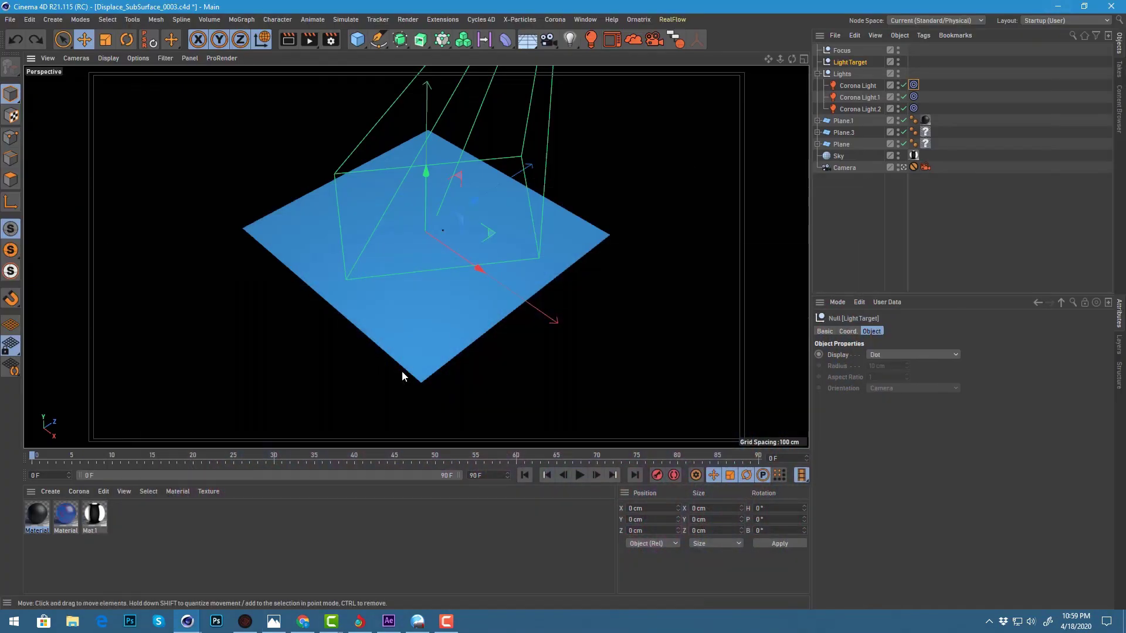
# Create a new standard Corona material and open it in the Material Editor
pyautogui.click(79, 491)
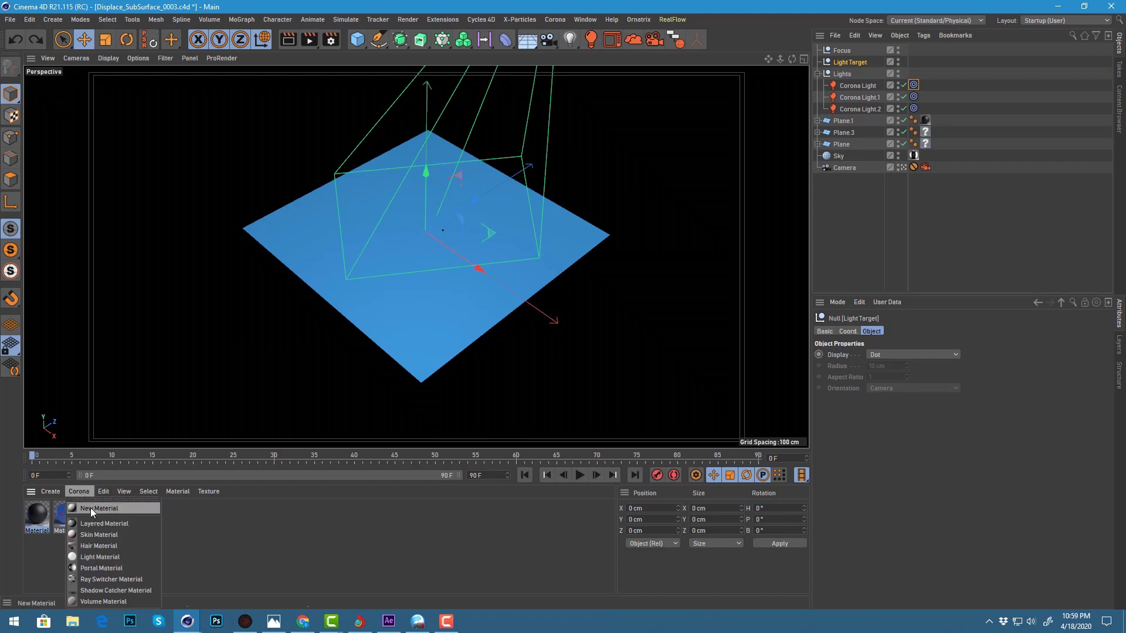
pyautogui.click(94, 508)
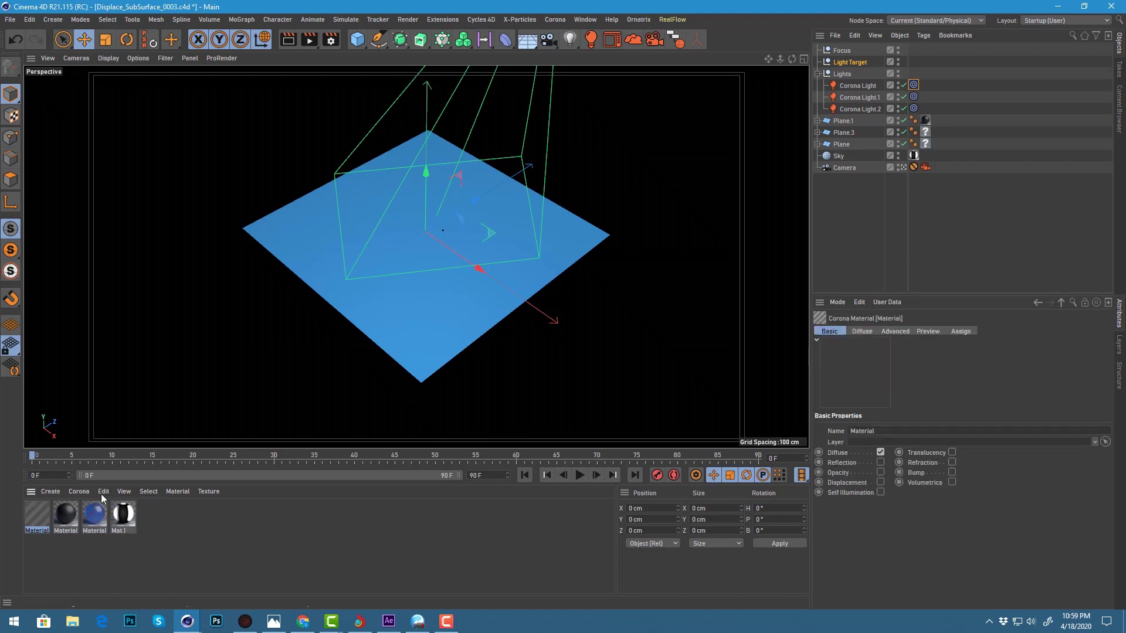
pyautogui.doubleClick(41, 525)
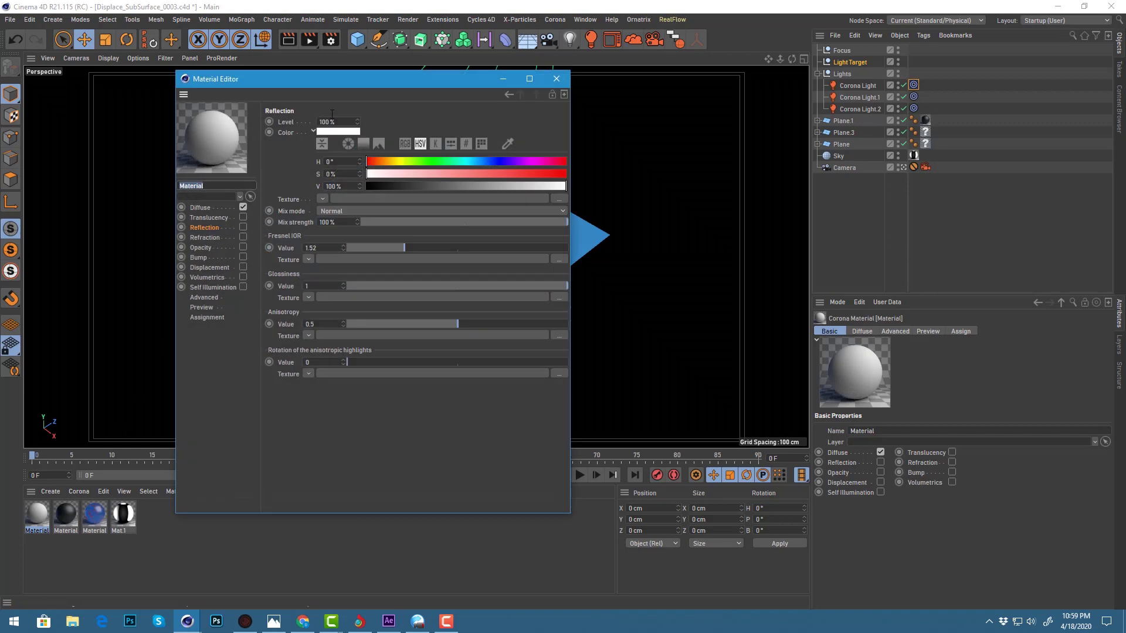
pyautogui.moveTo(357, 82); pyautogui.dragTo(531, 91)
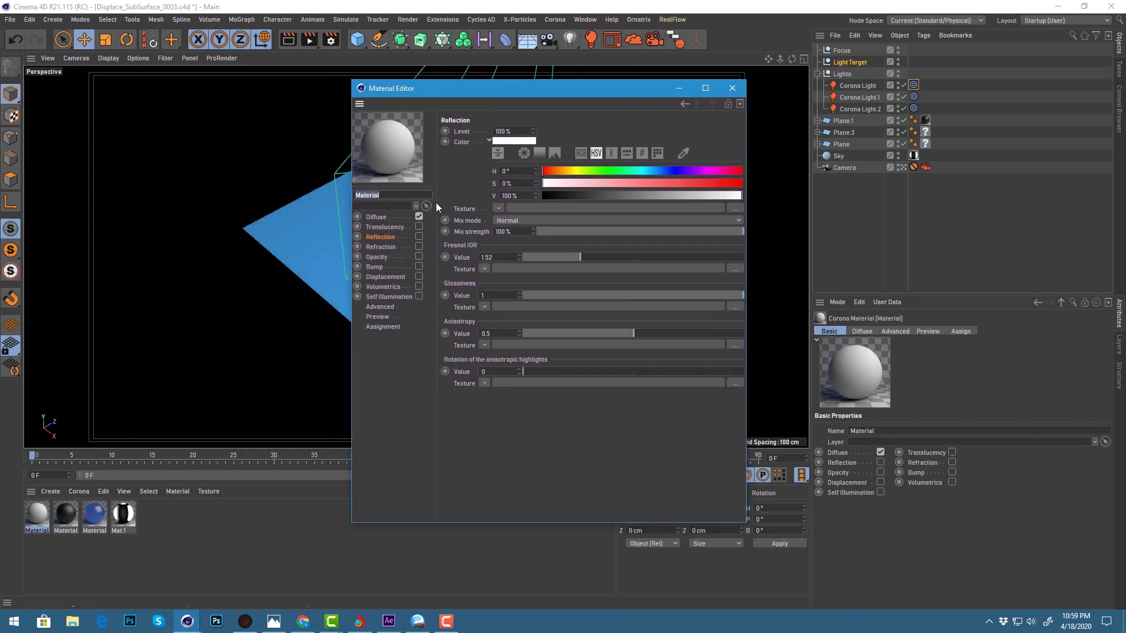
# Assign an already loaded height map bitmap as the new material's Diffuse texture
pyautogui.click(382, 218)
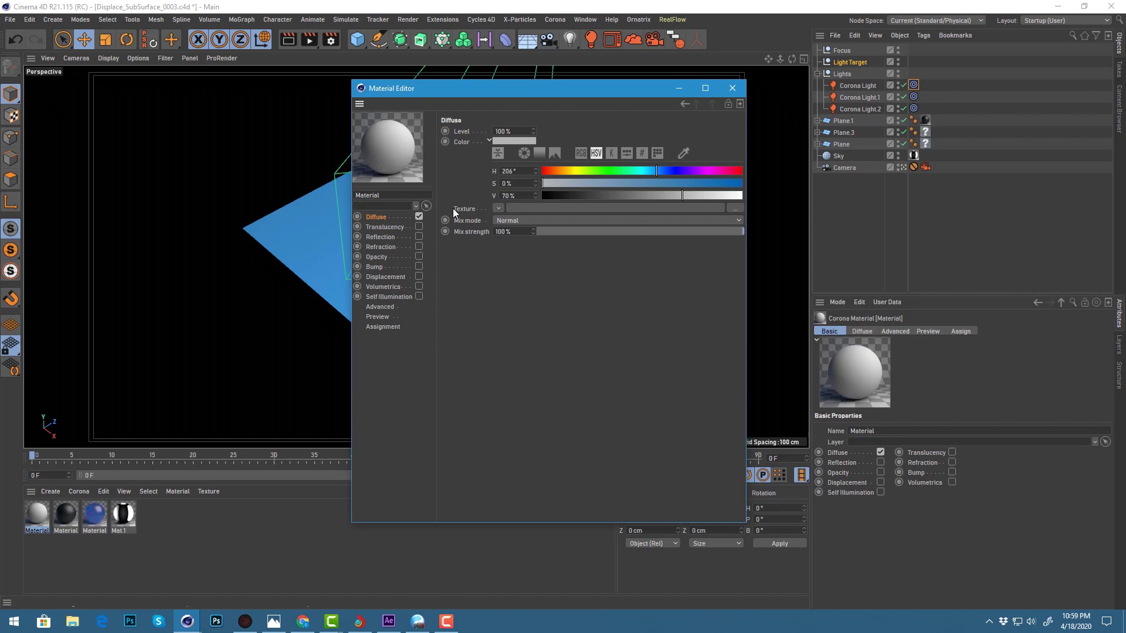
pyautogui.click(498, 208)
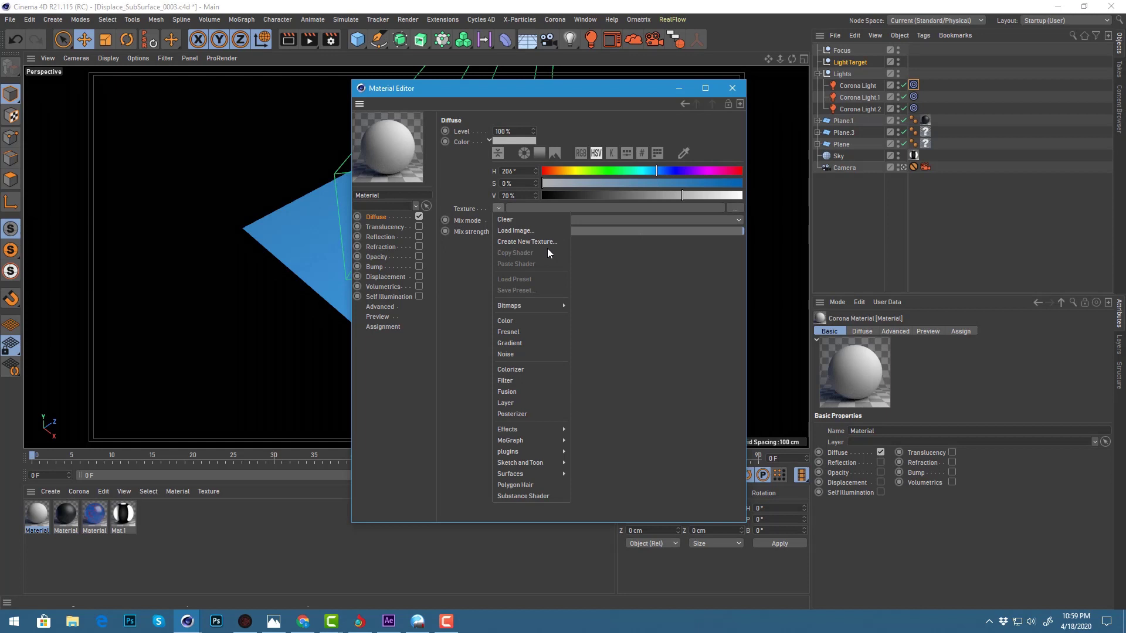
pyautogui.moveTo(537, 304)
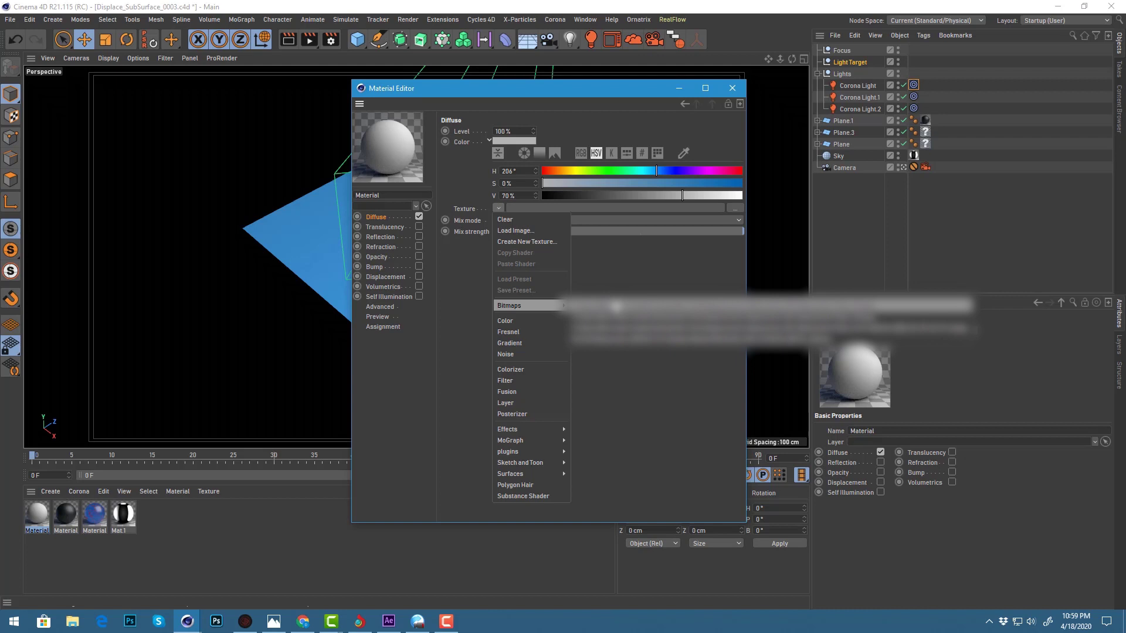
pyautogui.click(616, 307)
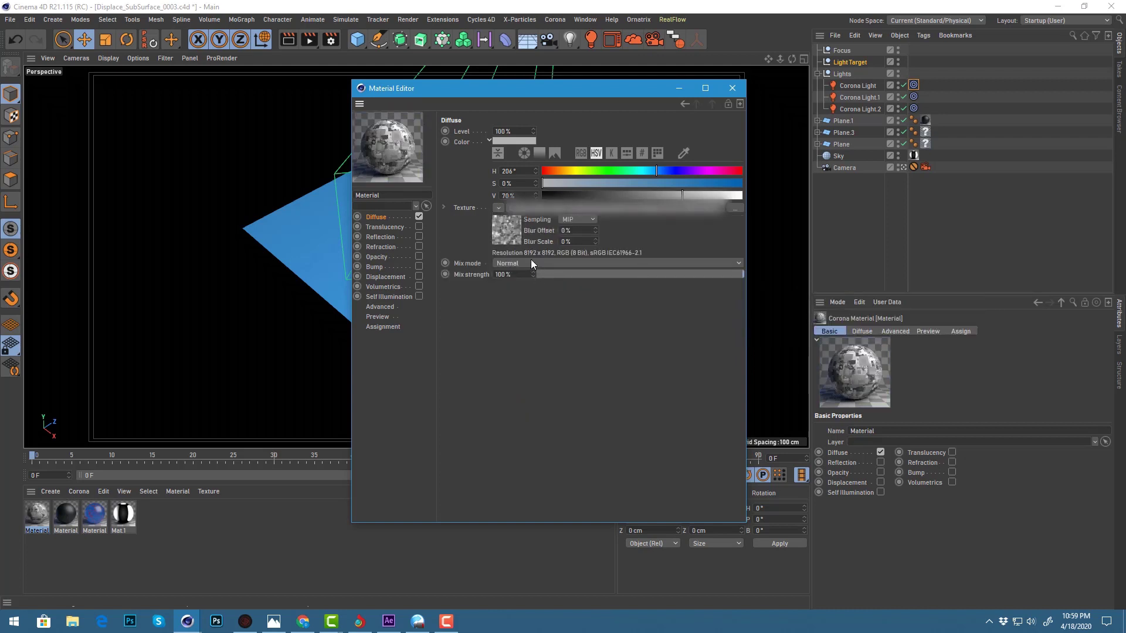
# Wrap the material's Diffuse height map bitmap in a Colorizer shader and open the shader's properties
pyautogui.click(499, 209)
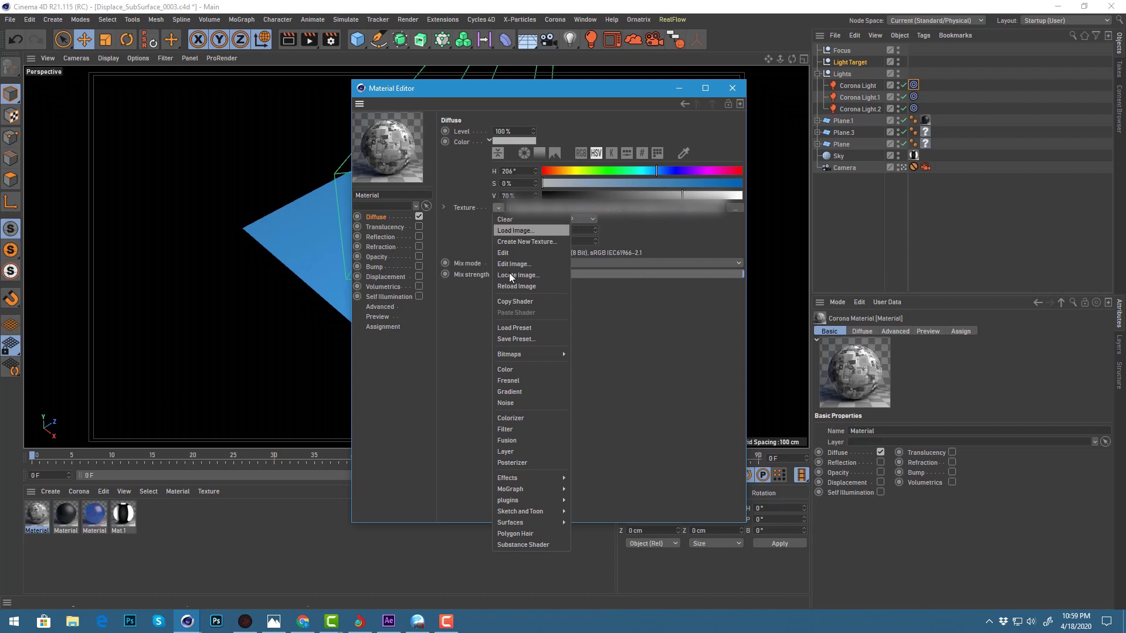
pyautogui.click(521, 418)
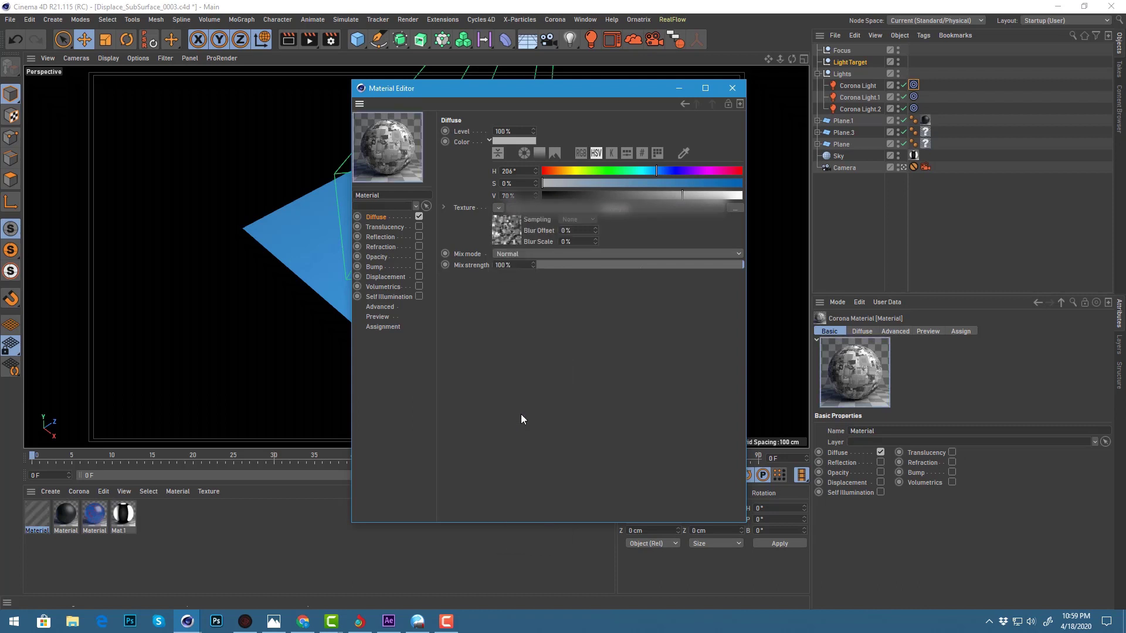
pyautogui.click(512, 237)
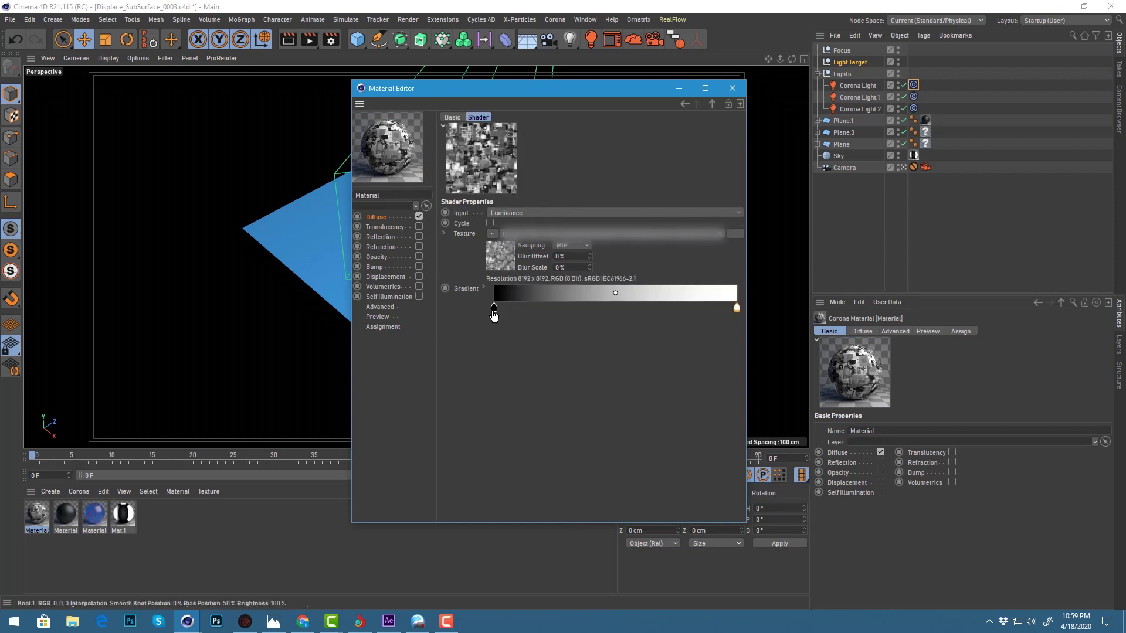
# Colour the Colorizer gradient's 0% knot green with hue 112°, saturation 100% and value 63%
pyautogui.click(493, 309)
pyautogui.doubleClick(493, 309)
pyautogui.moveTo(493, 244); pyautogui.dragTo(633, 121)
pyautogui.moveTo(638, 198); pyautogui.dragTo(687, 222)
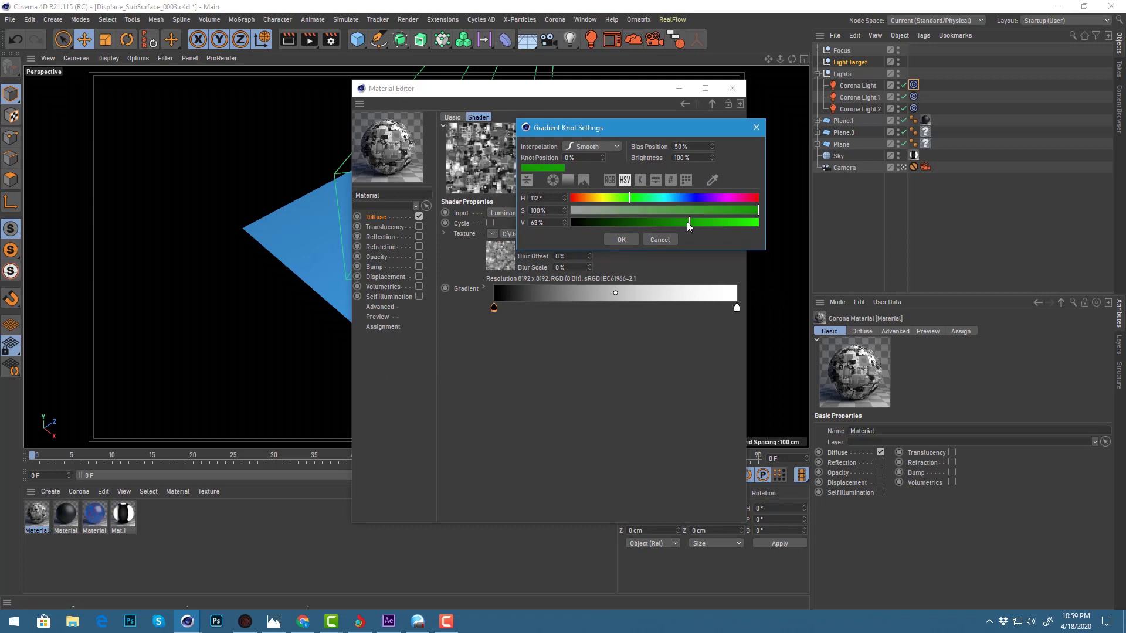
pyautogui.click(621, 239)
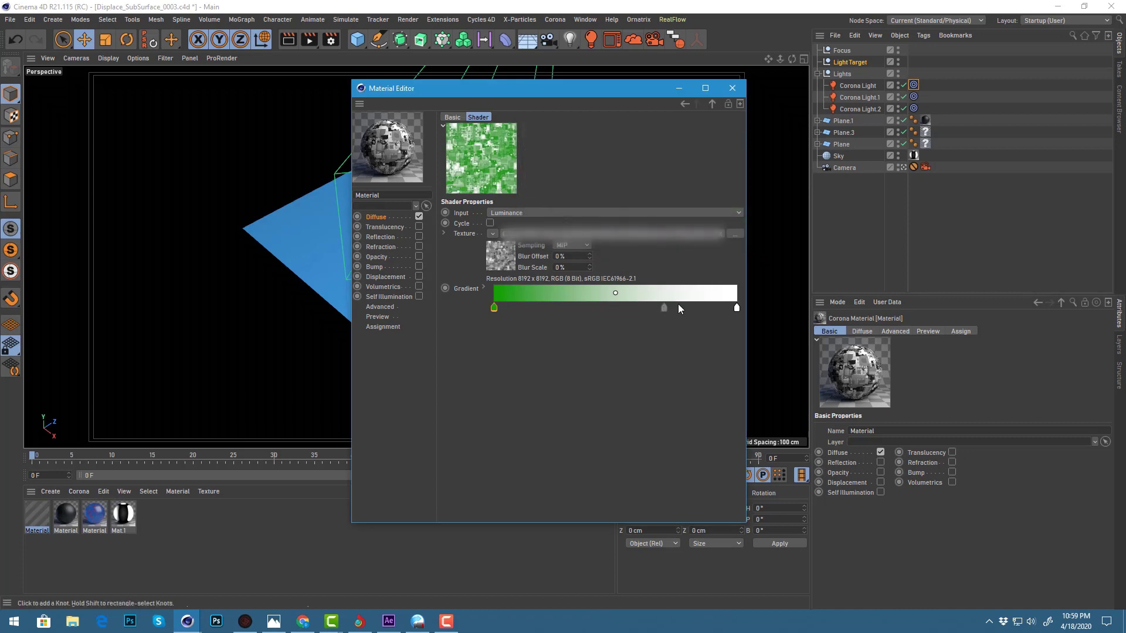
# Colour the Colorizer gradient's 100% knot blue with hue 209°, saturation 71% and value 75%
pyautogui.doubleClick(737, 306)
pyautogui.click(770, 322)
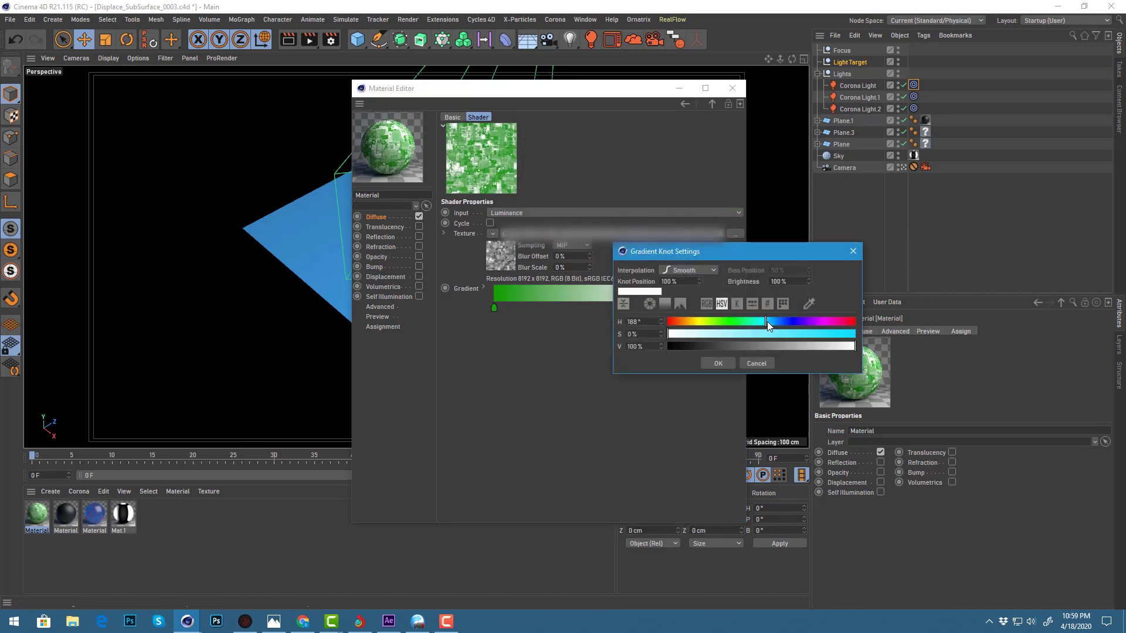
pyautogui.click(777, 322)
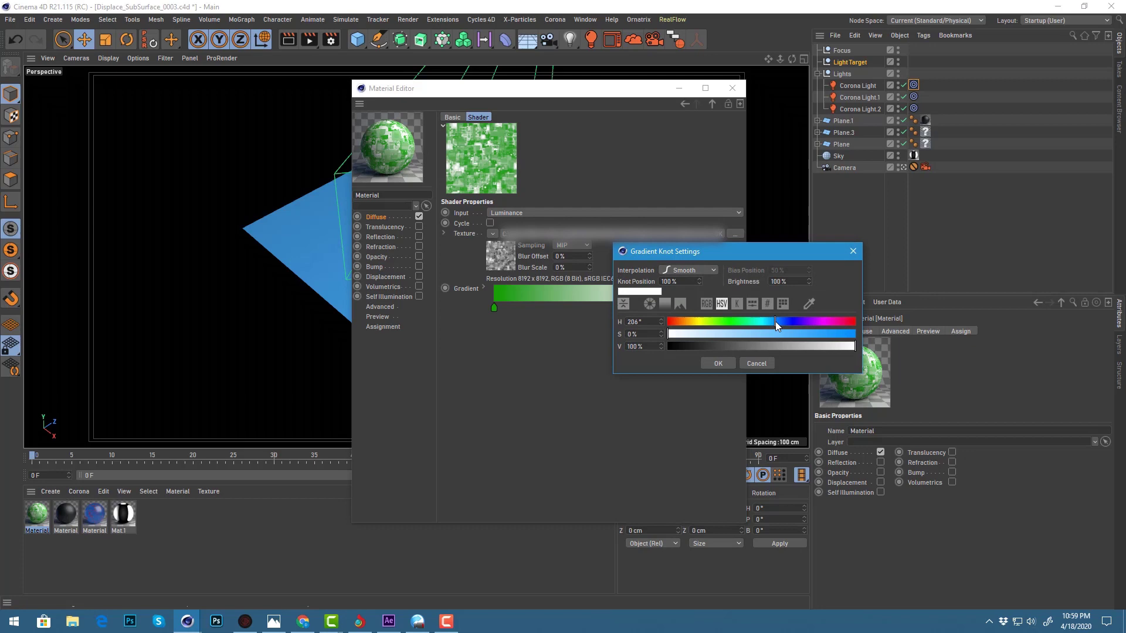
pyautogui.click(799, 333)
pyautogui.click(808, 347)
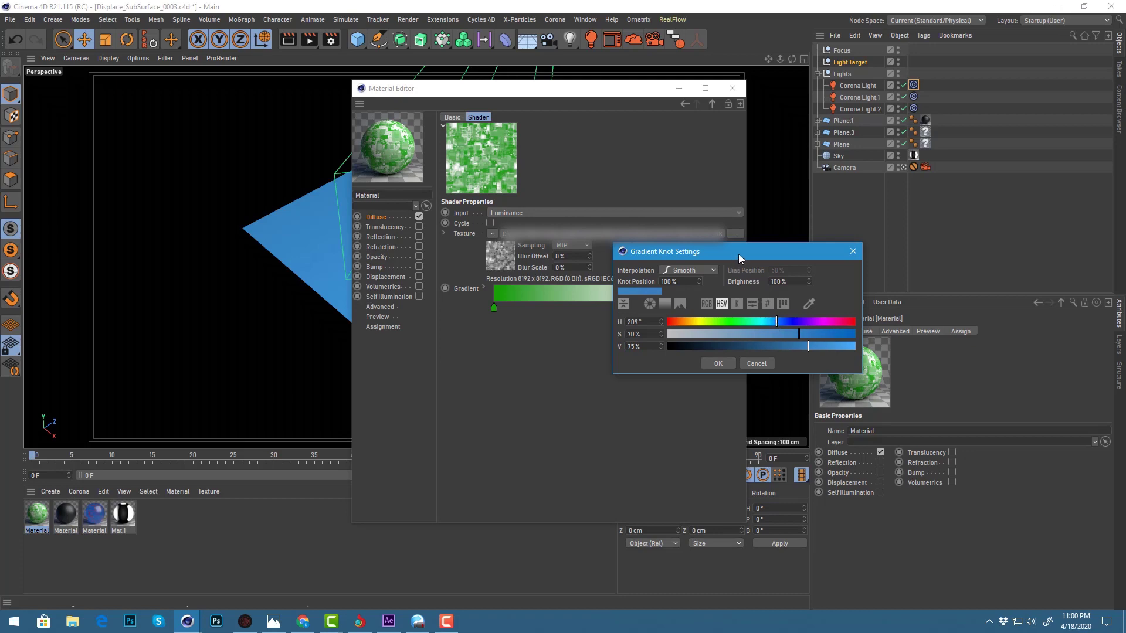
pyautogui.moveTo(737, 255); pyautogui.dragTo(716, 218)
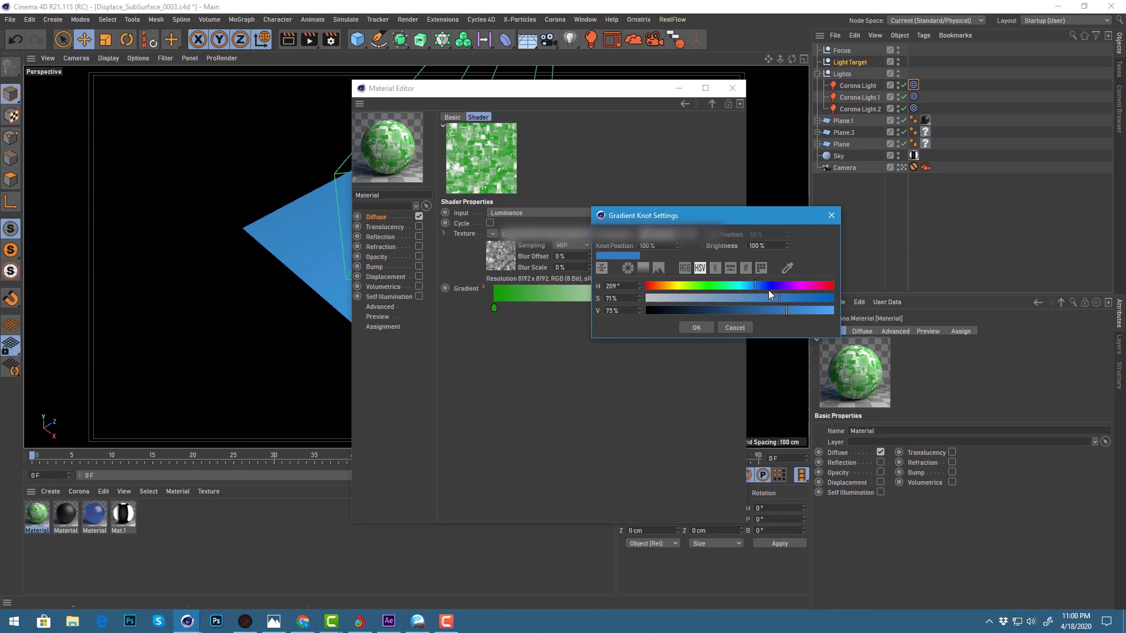
pyautogui.click(699, 327)
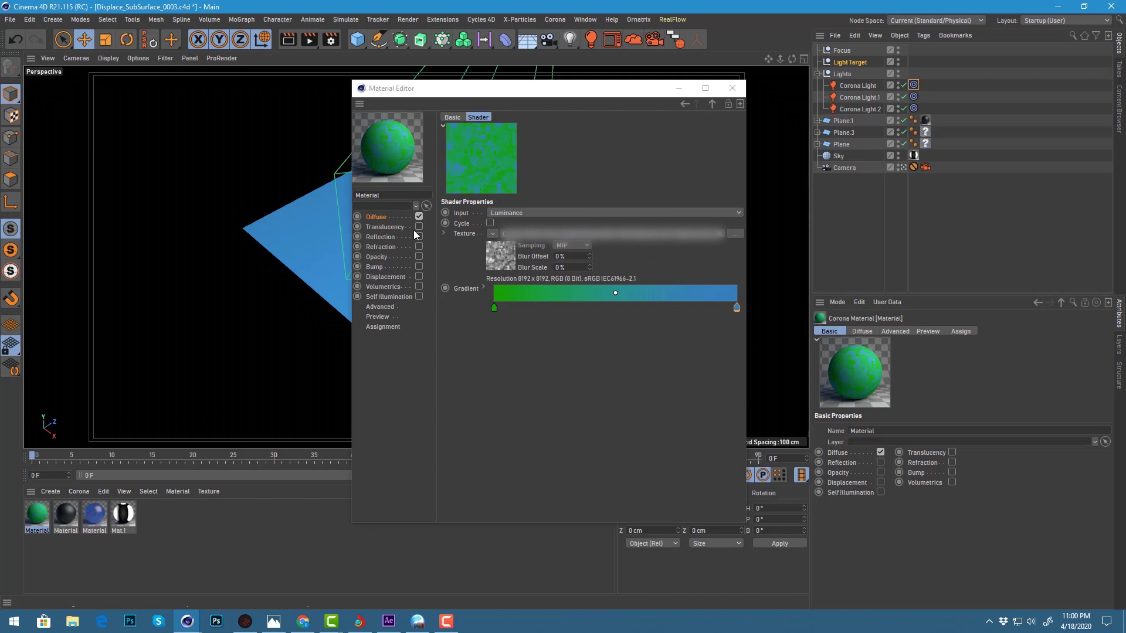
# Copy the Diffuse channel's Colorizer shader into the Translucency texture and enable Translucency on the material
pyautogui.click(377, 218)
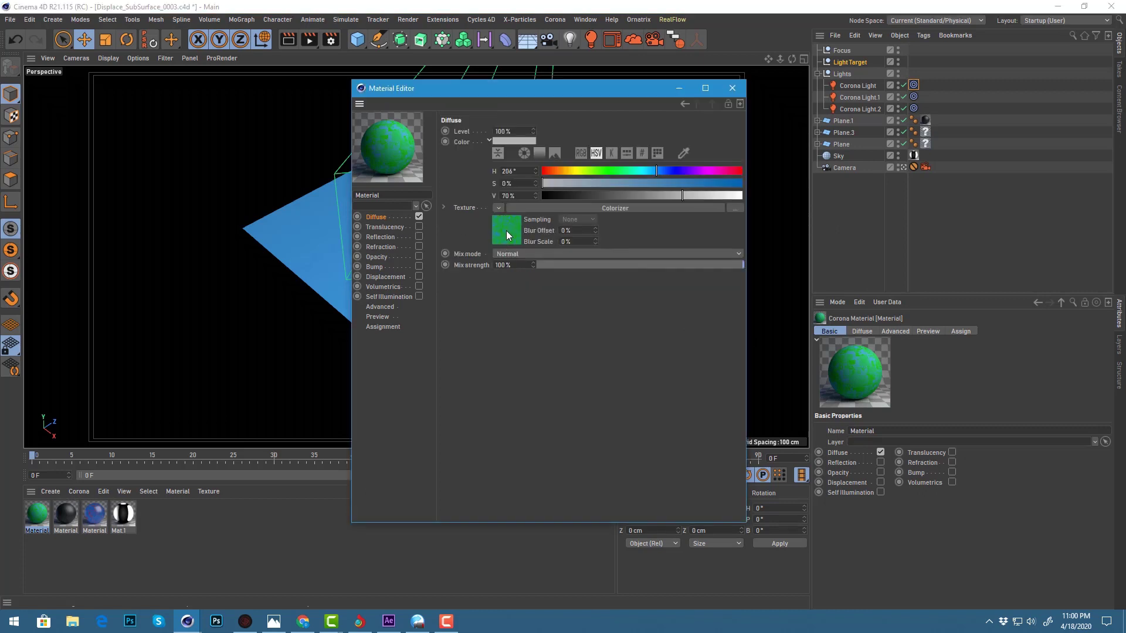
pyautogui.moveTo(512, 235)
pyautogui.mouseDown()
pyautogui.moveTo(391, 228)
pyautogui.moveTo(498, 238)
pyautogui.mouseUp()
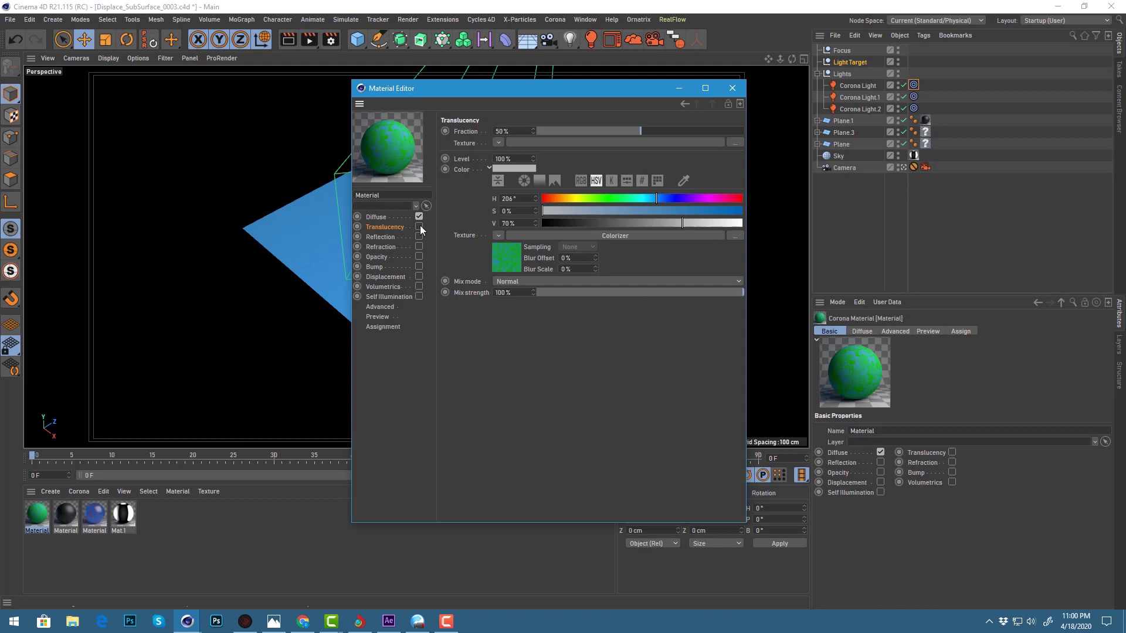
pyautogui.click(419, 227)
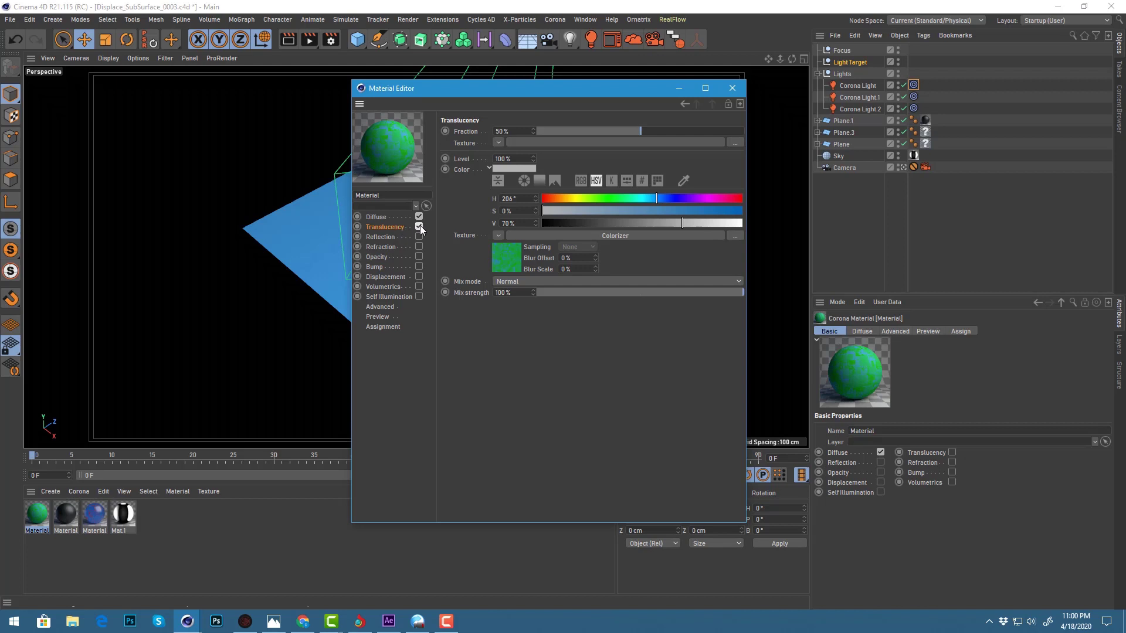
pyautogui.click(498, 235)
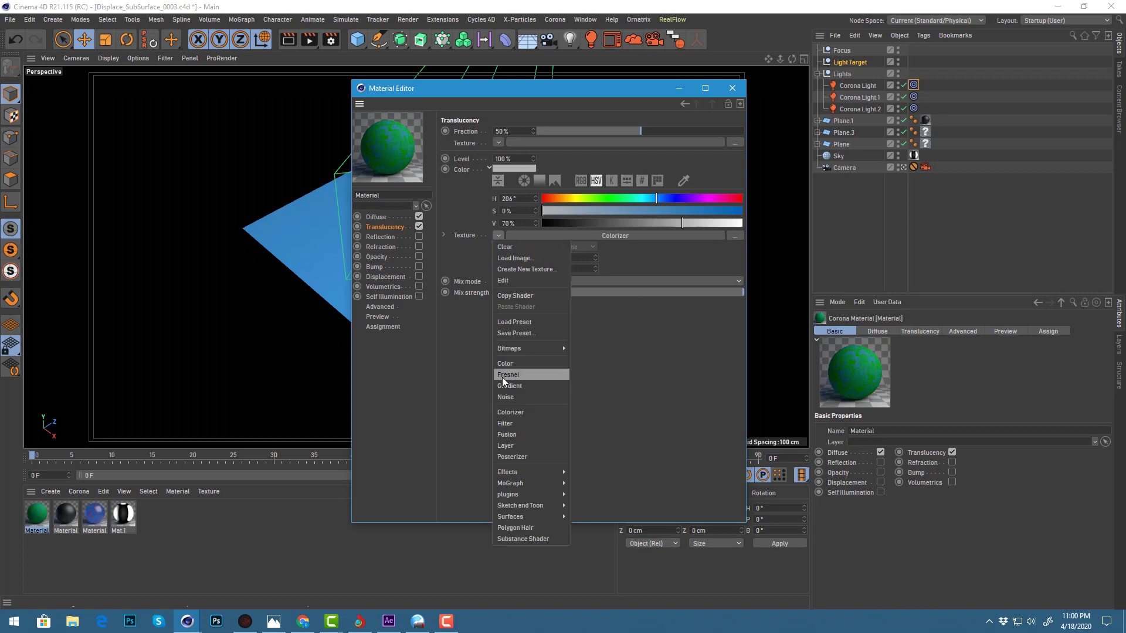
pyautogui.click(466, 257)
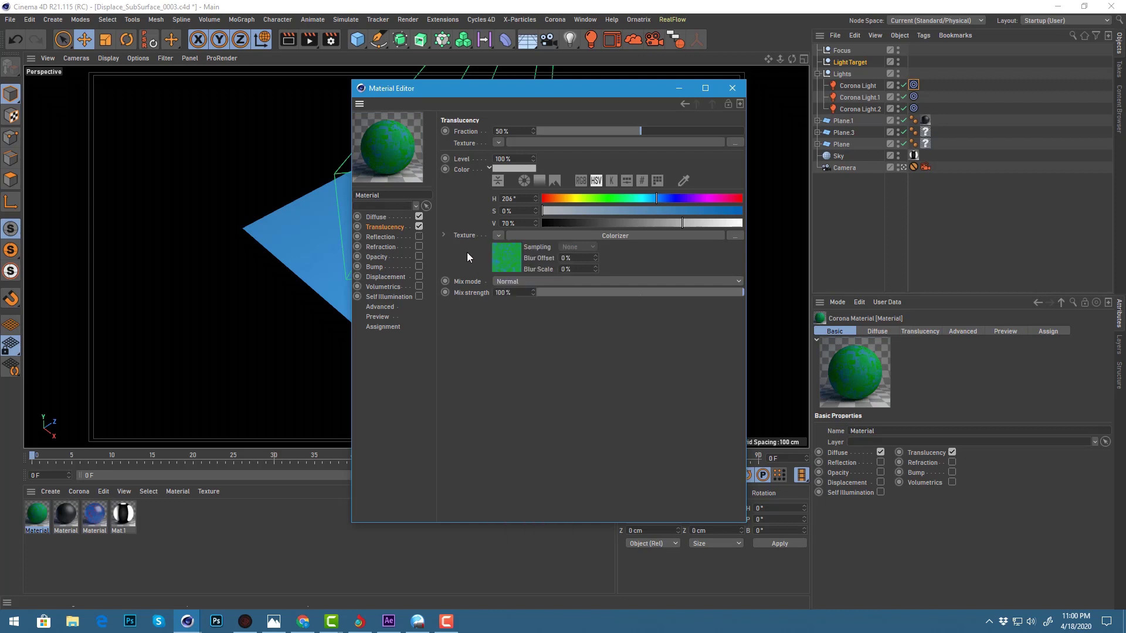
# Lighten the green 0% knot in the Translucency Colorizer gradient to about 68% saturation and 83% value
pyautogui.click(503, 262)
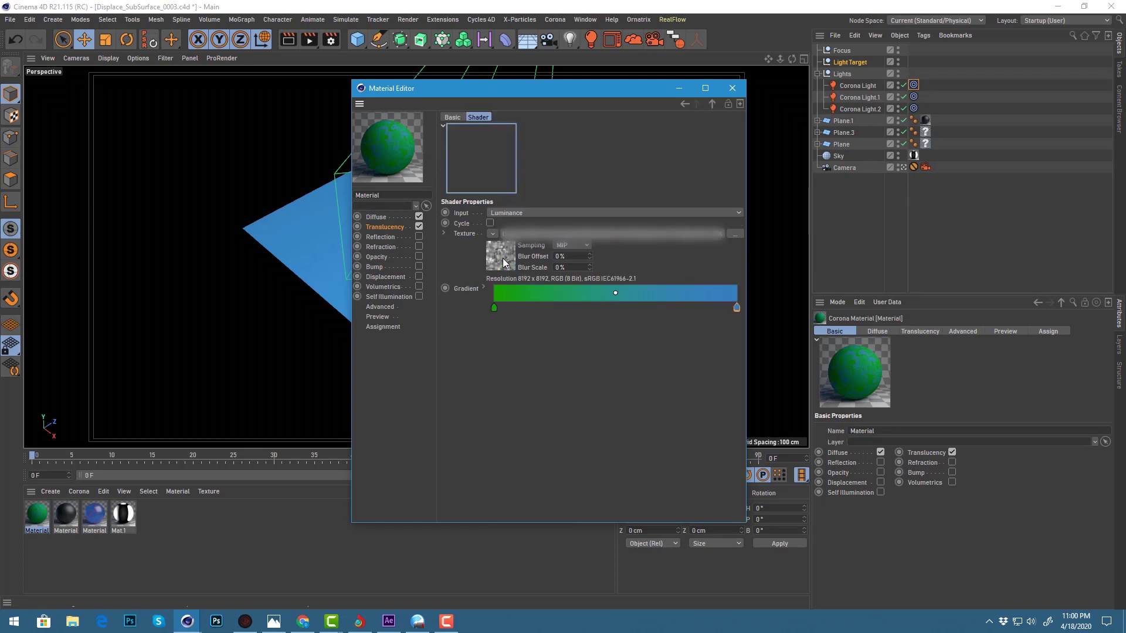
pyautogui.doubleClick(494, 307)
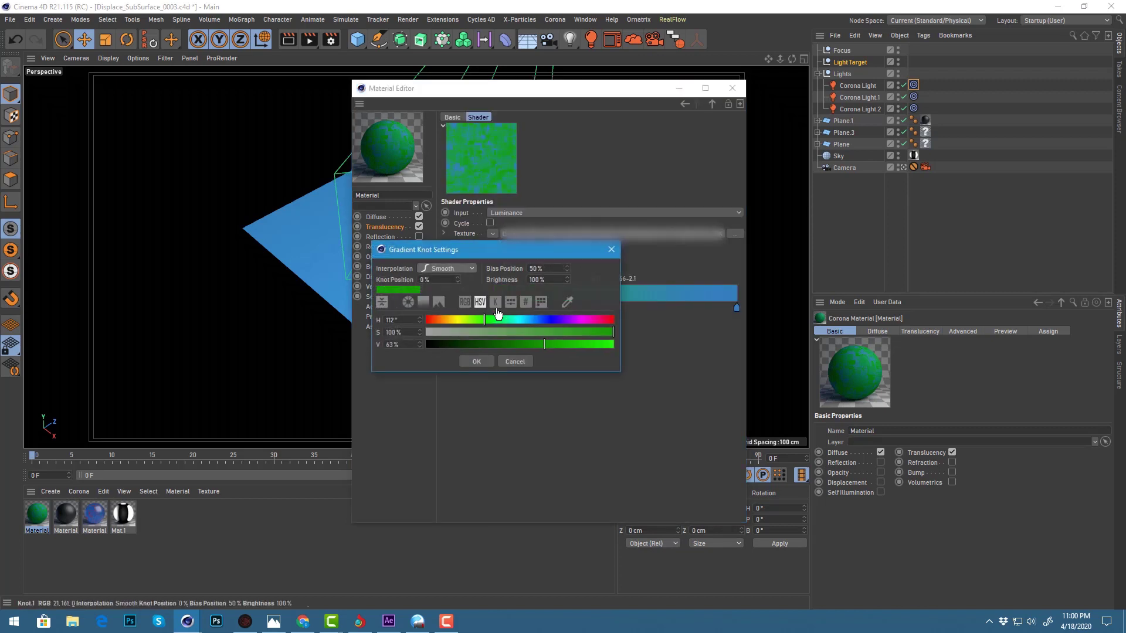
pyautogui.click(590, 333)
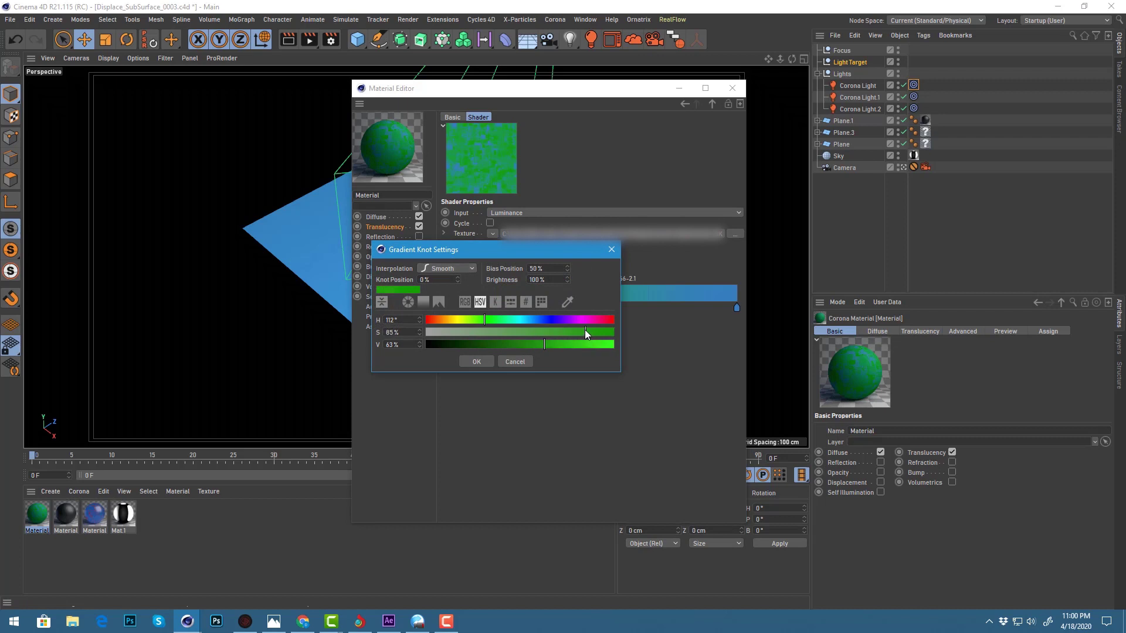
pyautogui.moveTo(585, 332)
pyautogui.mouseDown()
pyautogui.moveTo(554, 333)
pyautogui.moveTo(556, 346)
pyautogui.moveTo(577, 346)
pyautogui.mouseUp()
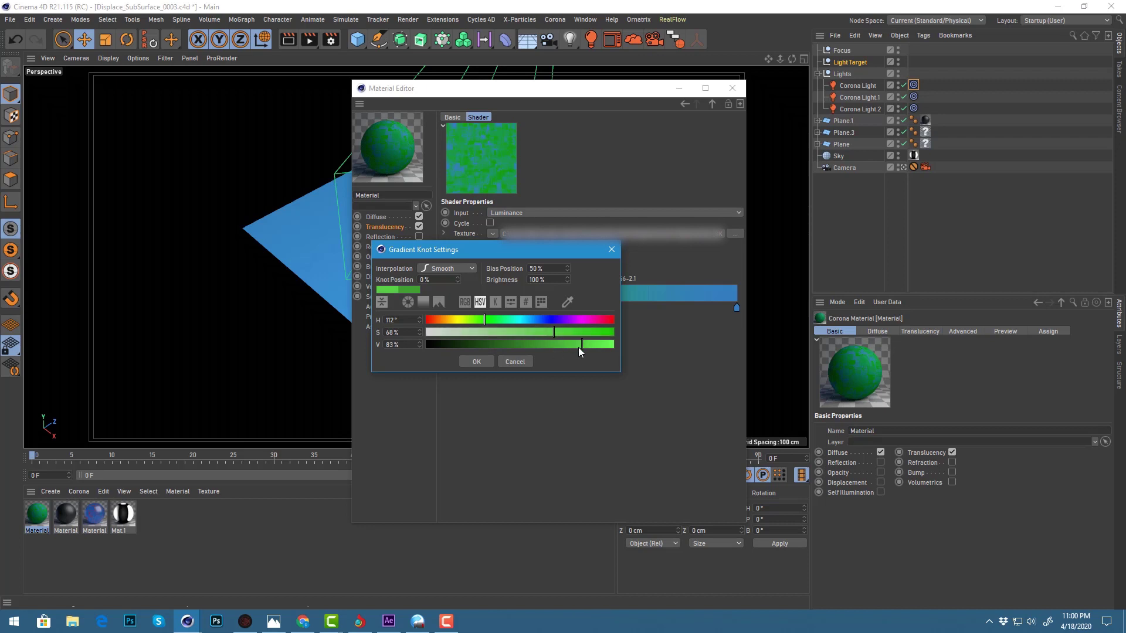
pyautogui.click(551, 333)
pyautogui.click(478, 362)
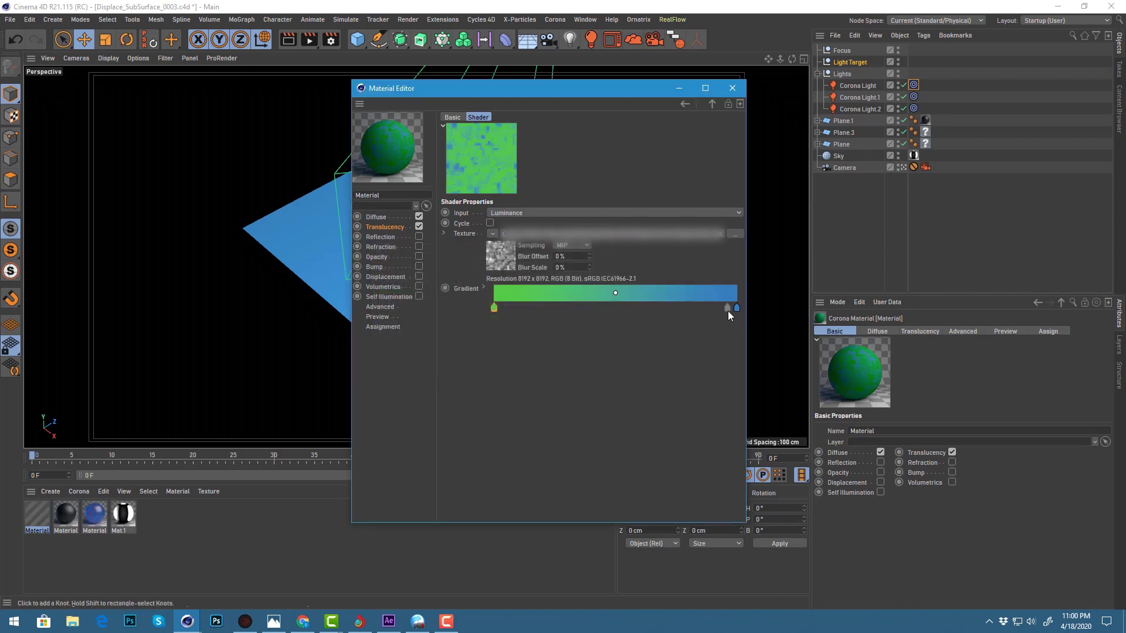
# Make the blue 100% knot in the Translucency Colorizer gradient brighter and less saturated
pyautogui.doubleClick(737, 307)
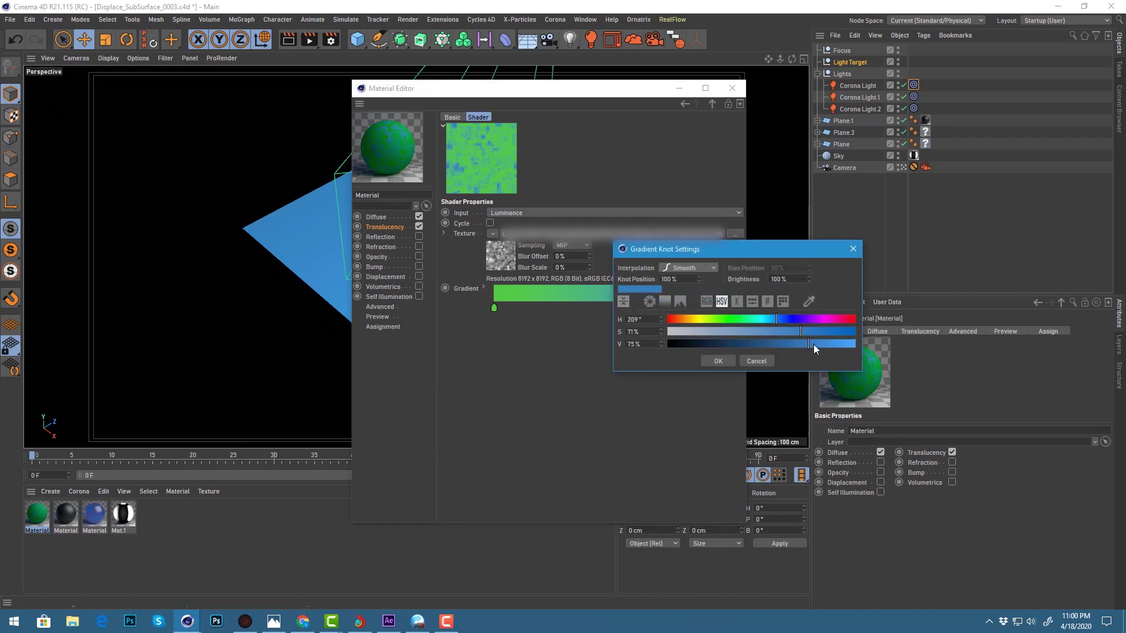
pyautogui.moveTo(813, 344); pyautogui.dragTo(852, 351)
pyautogui.click(787, 332)
pyautogui.click(718, 360)
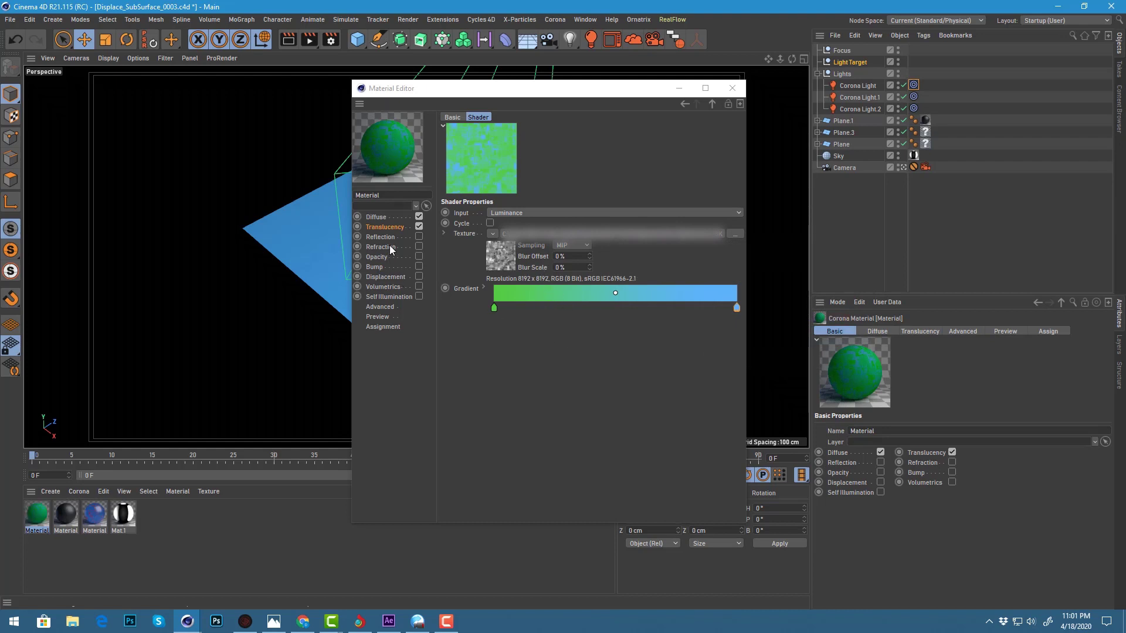
# Enable Reflection on the material and set its glossiness to 0.85
pyautogui.click(418, 237)
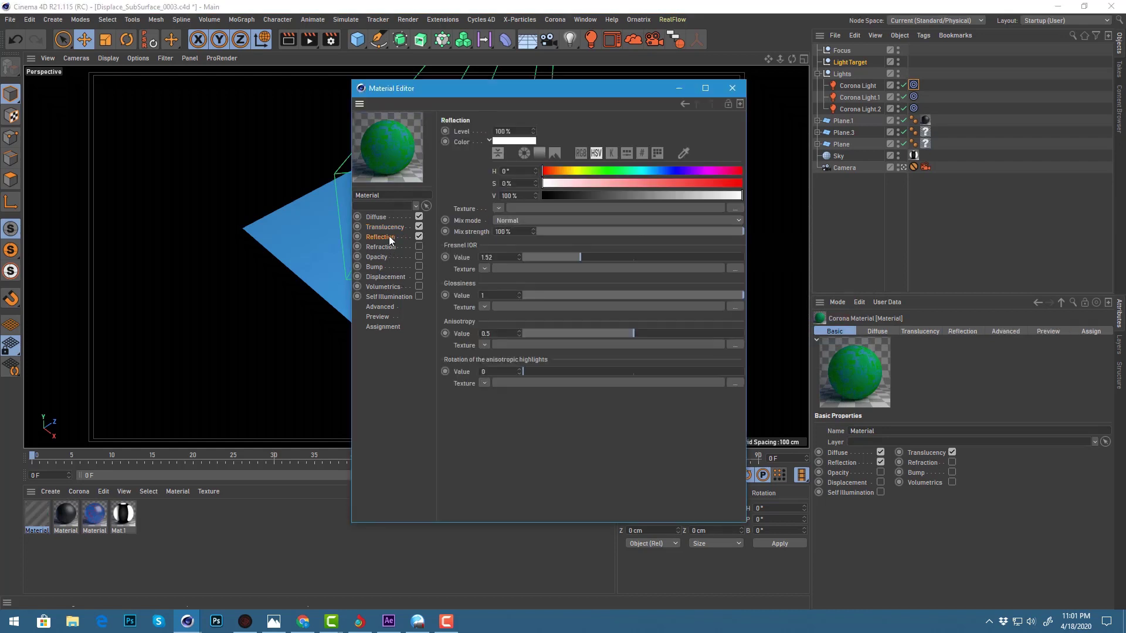
pyautogui.click(498, 295)
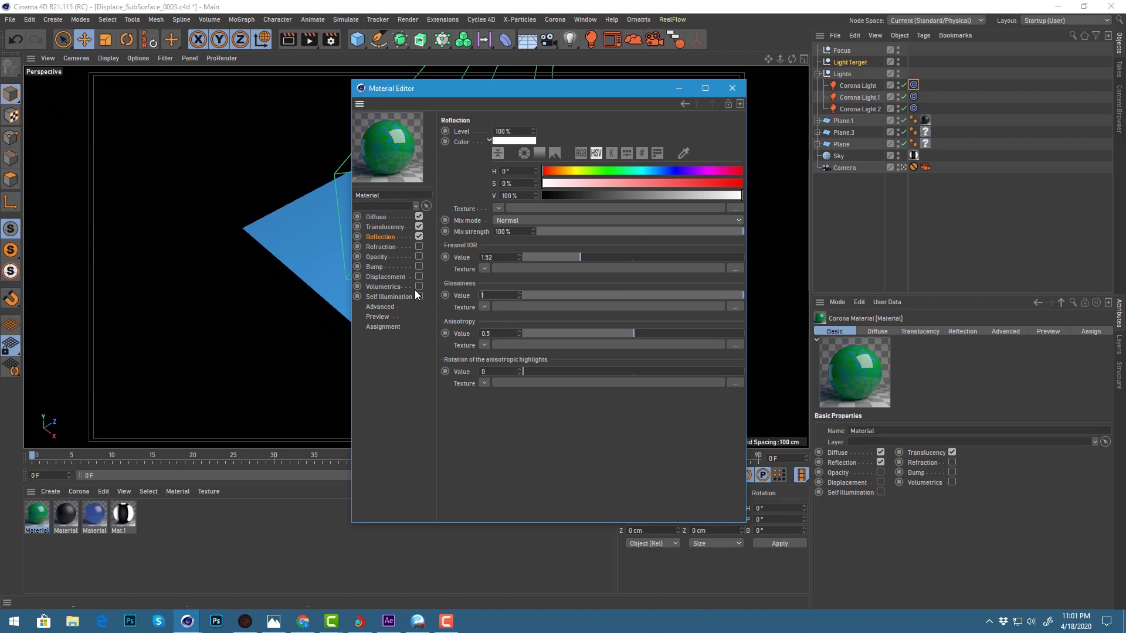
pyautogui.write('.85')
pyautogui.press('Return')
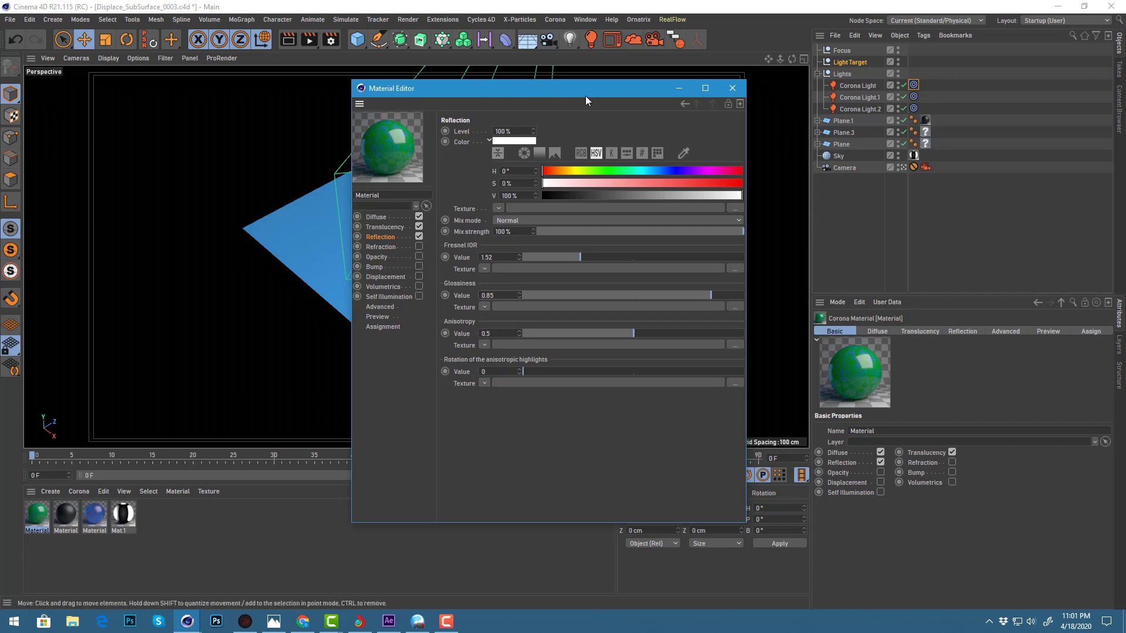
# Close the Material Editor and apply the green-blue material to Plane.3 and Plane
pyautogui.click(732, 88)
pyautogui.moveTo(44, 519); pyautogui.dragTo(924, 132)
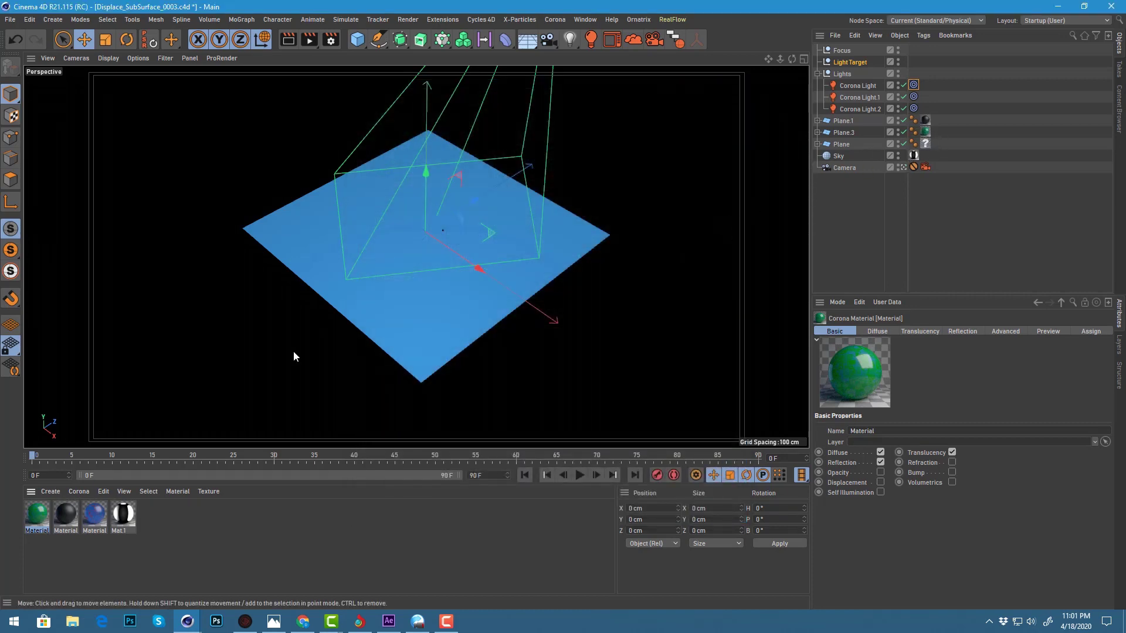
pyautogui.moveTo(37, 514); pyautogui.dragTo(925, 144)
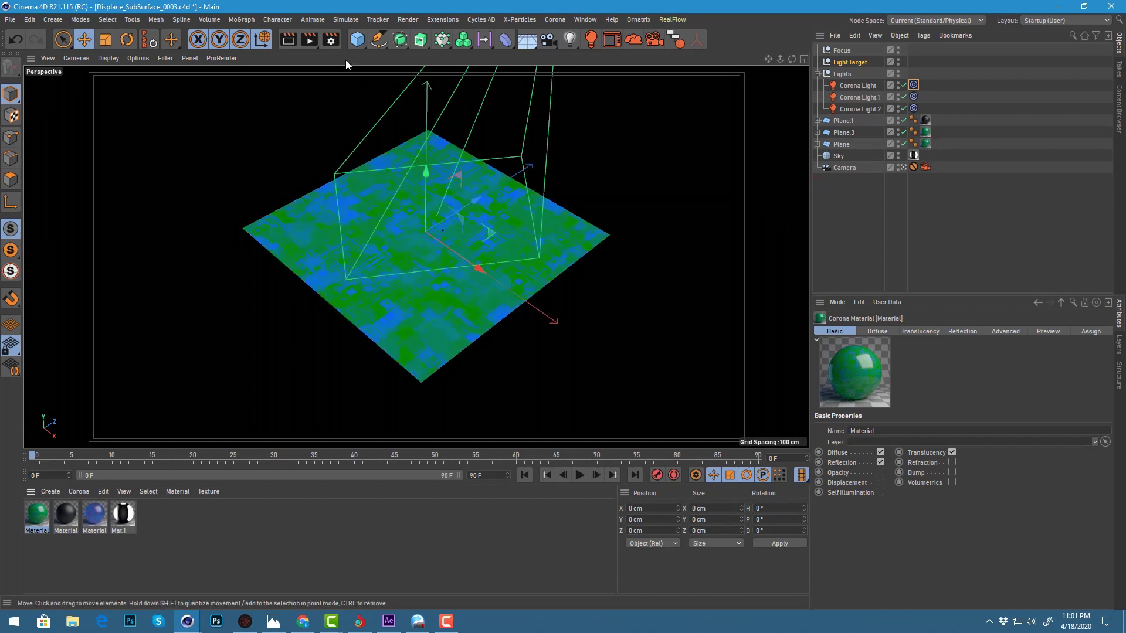
# Check the output width in the Render Settings and close them
pyautogui.click(334, 40)
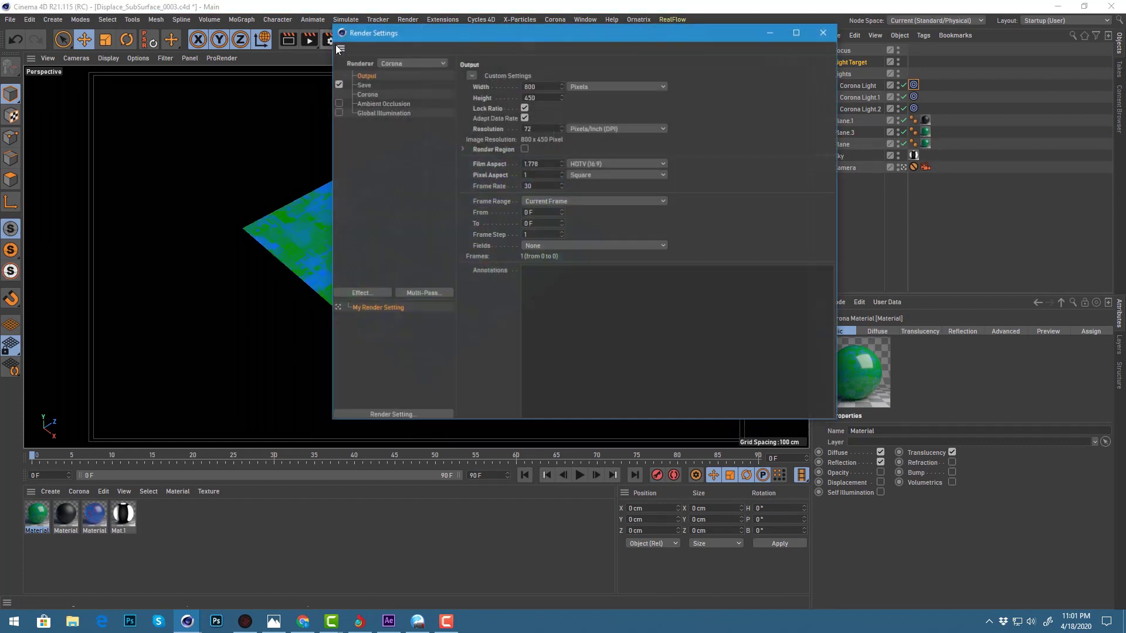
pyautogui.moveTo(463, 38); pyautogui.dragTo(601, 48)
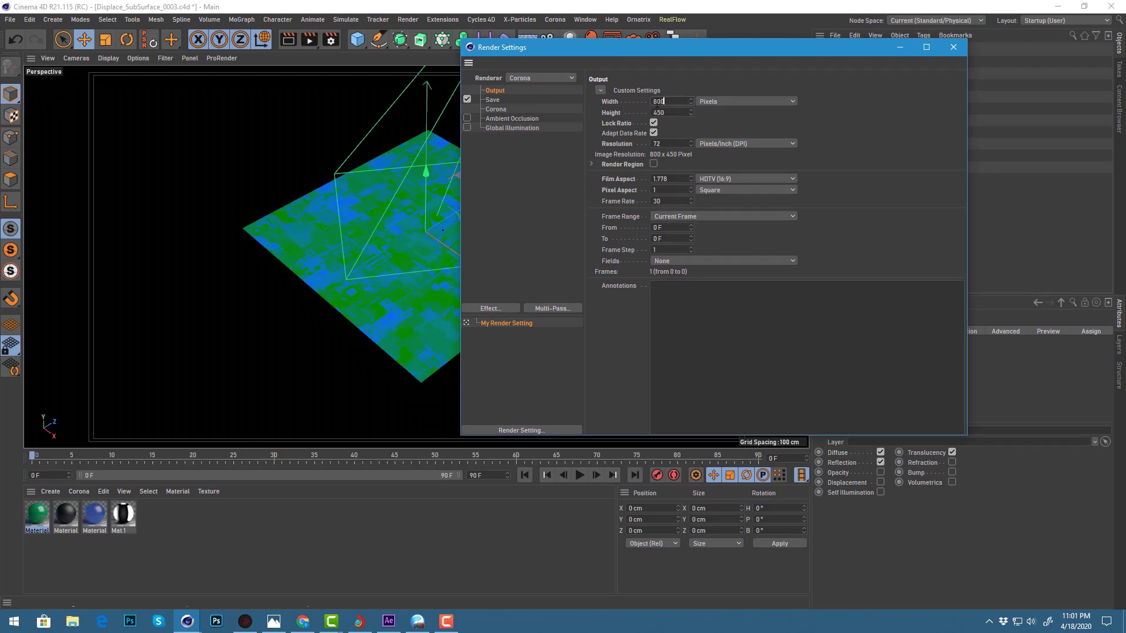
pyautogui.doubleClick(663, 100)
pyautogui.click(892, 50)
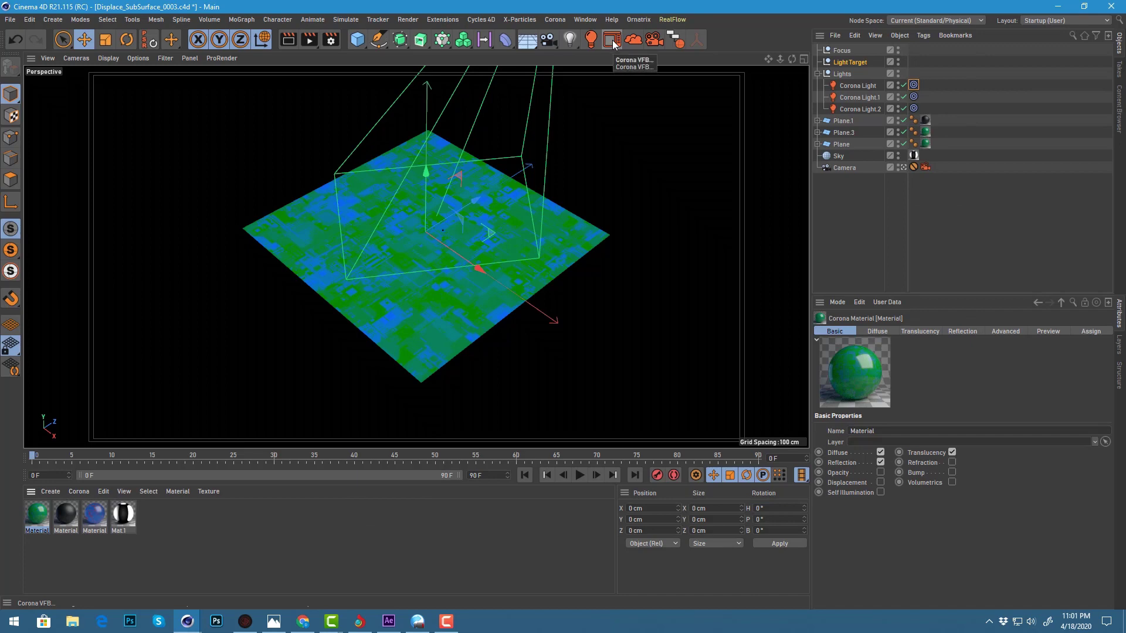
# Open the Corona VFB and start interactive rendering of the camera view
pyautogui.click(612, 40)
pyautogui.moveTo(615, 88); pyautogui.dragTo(915, 62)
pyautogui.click(1007, 79)
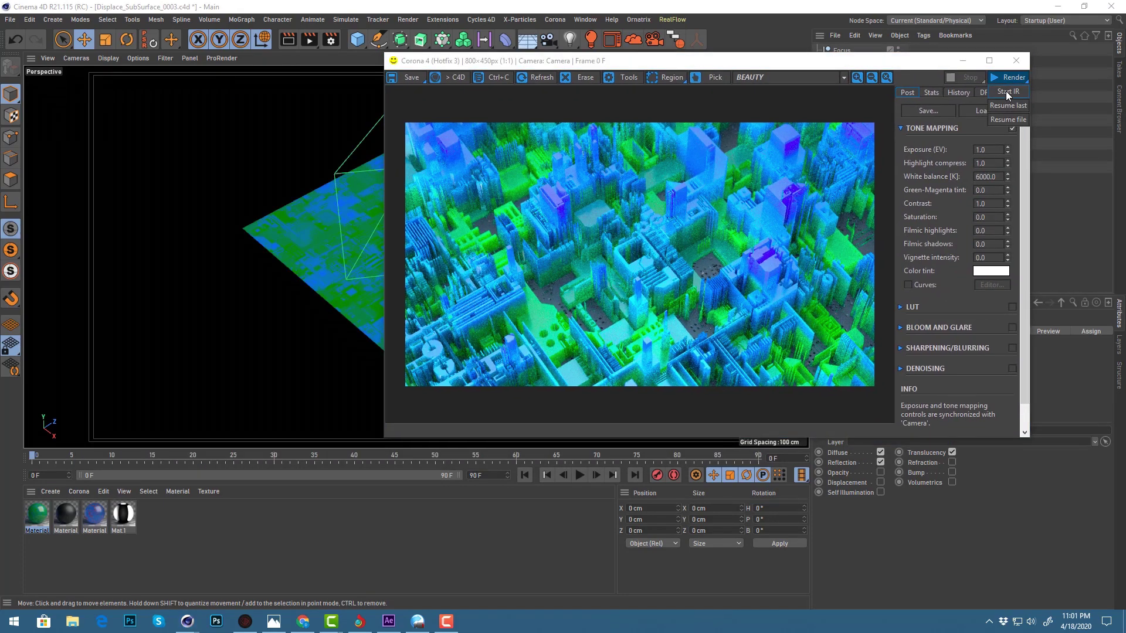
pyautogui.click(1005, 90)
# Reposition and enlarge the Corona VFB window to view the interactive render beside the viewport
pyautogui.moveTo(423, 58); pyautogui.dragTo(481, 48)
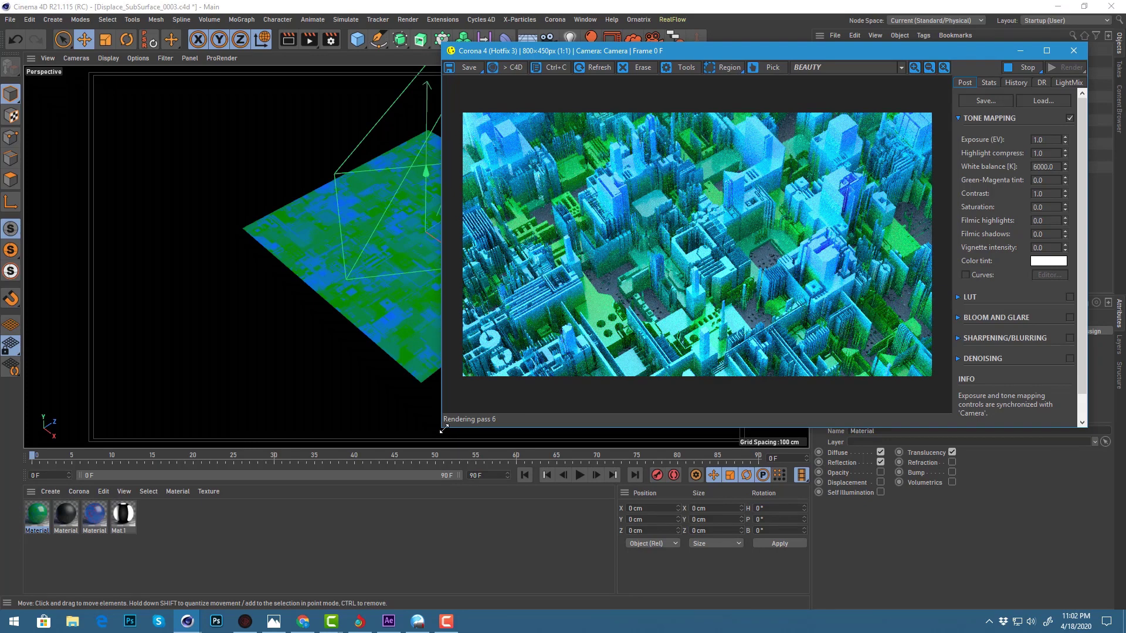
pyautogui.moveTo(444, 429); pyautogui.dragTo(452, 484)
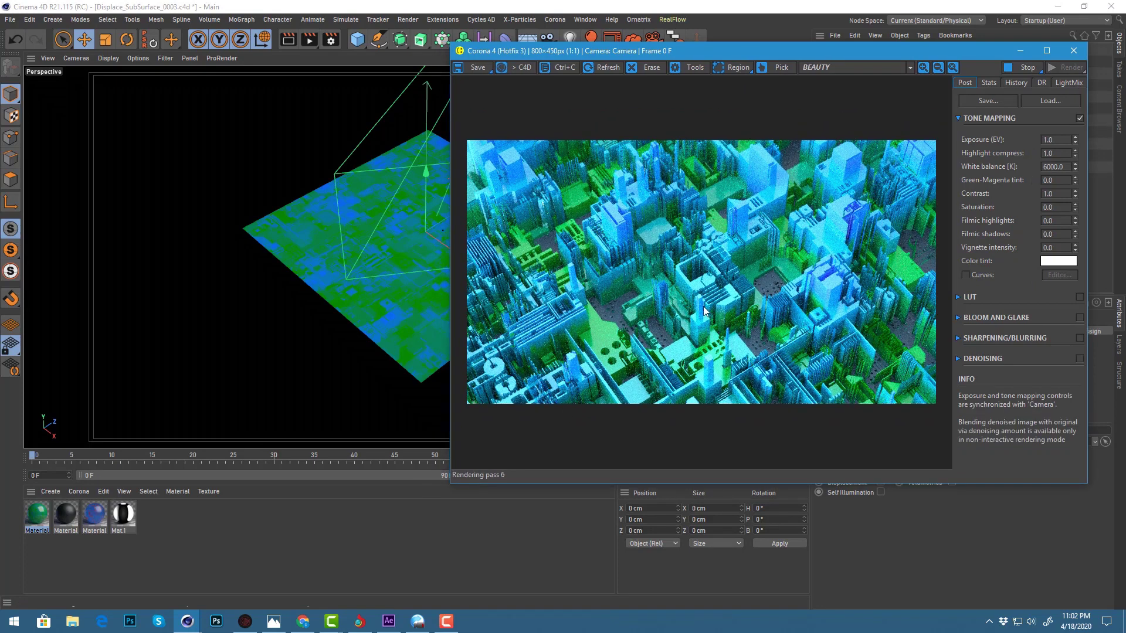
pyautogui.moveTo(790, 56); pyautogui.dragTo(777, 63)
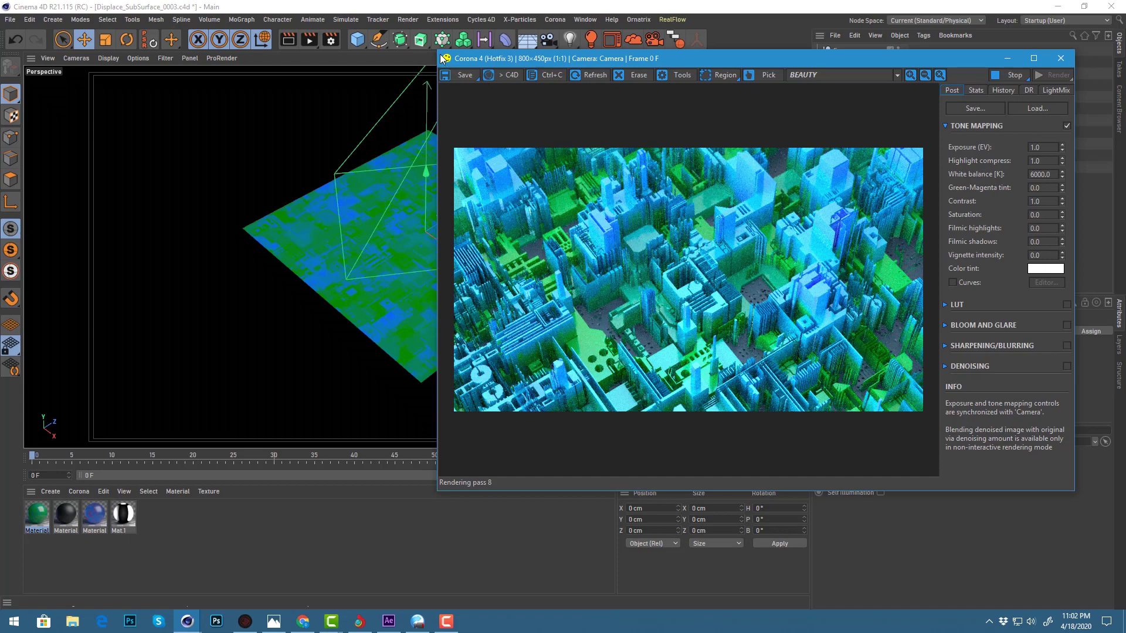
pyautogui.moveTo(439, 53); pyautogui.dragTo(422, 64)
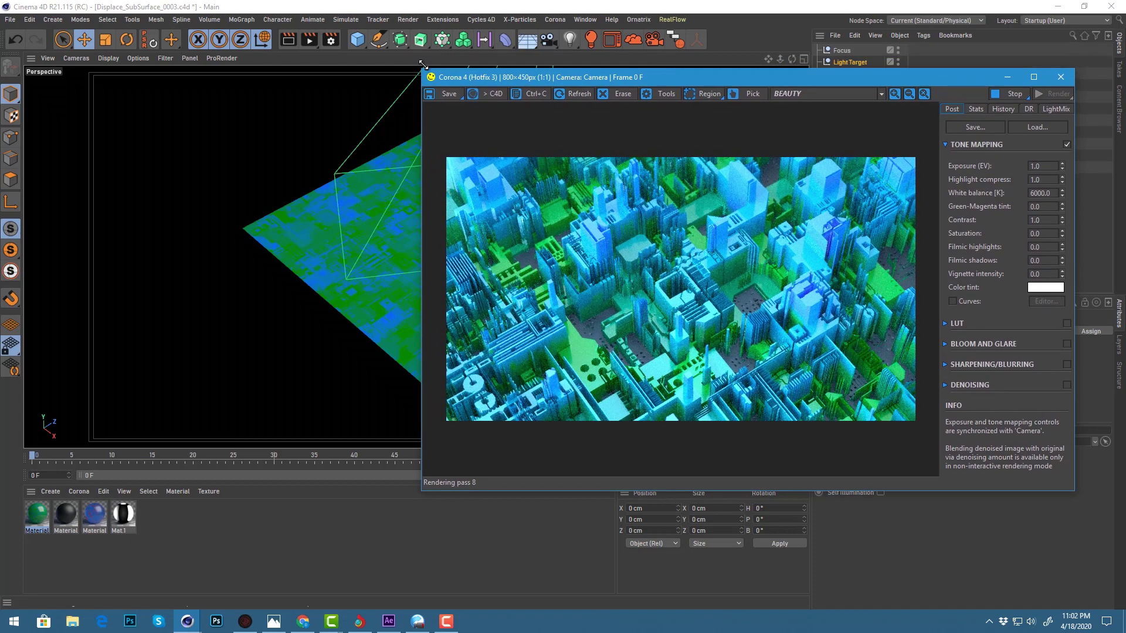
# Move the Corona VFB aside and set the output width to 1920 pixels with locked ratio in the Render Settings
pyautogui.moveTo(556, 77)
pyautogui.mouseDown()
pyautogui.moveTo(538, 65)
pyautogui.moveTo(563, 71)
pyautogui.mouseUp()
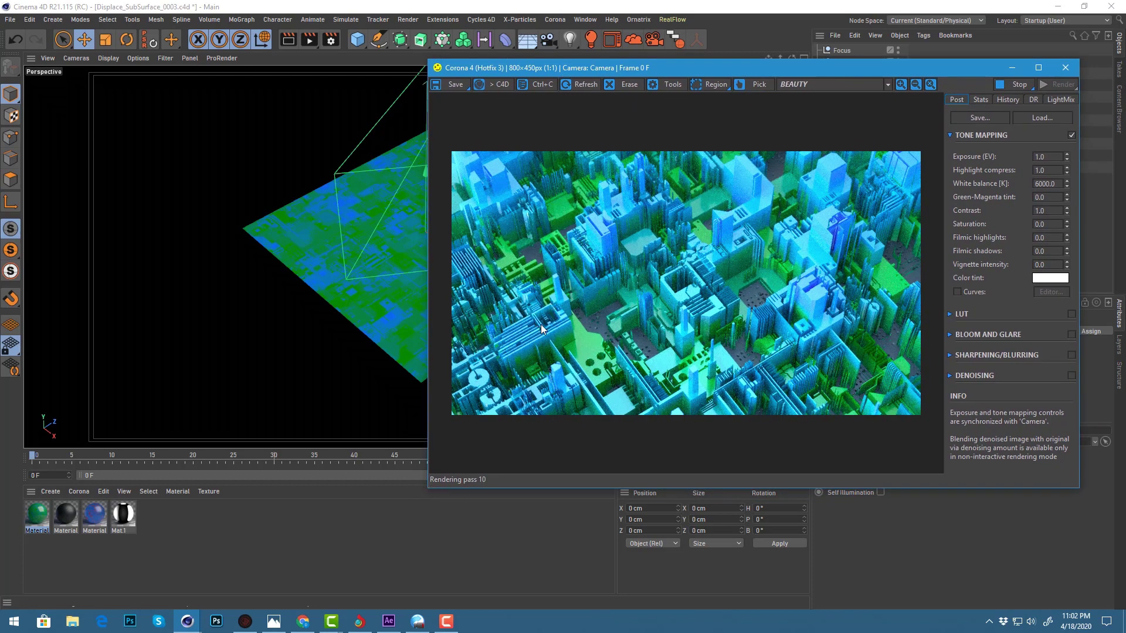
pyautogui.moveTo(672, 69); pyautogui.dragTo(706, 70)
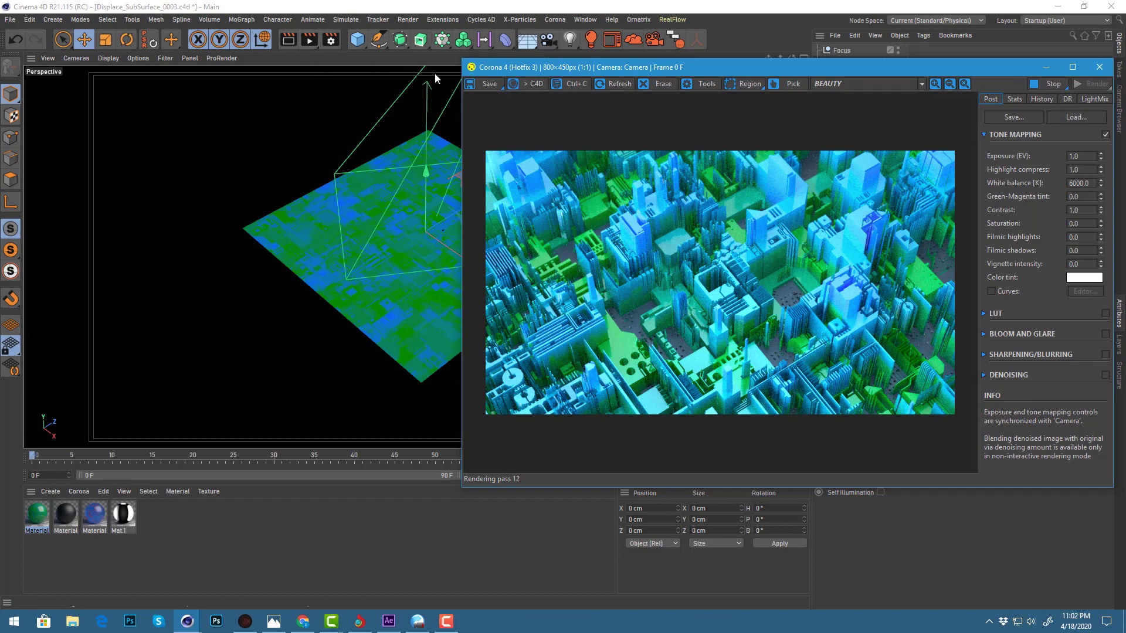
pyautogui.click(330, 39)
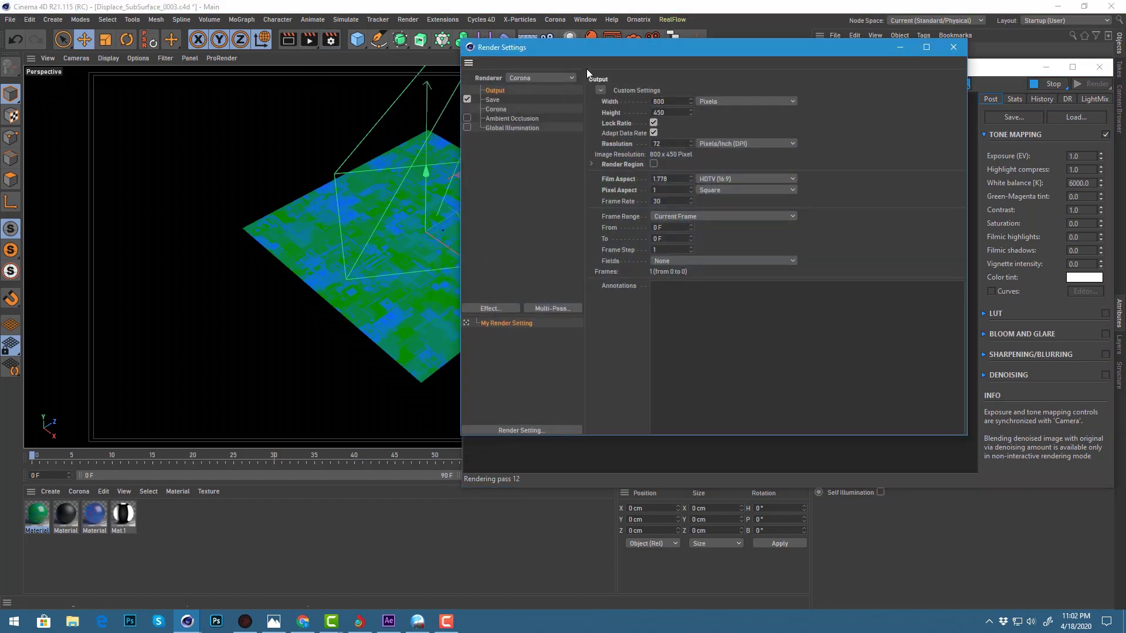
pyautogui.moveTo(587, 48); pyautogui.dragTo(483, 49)
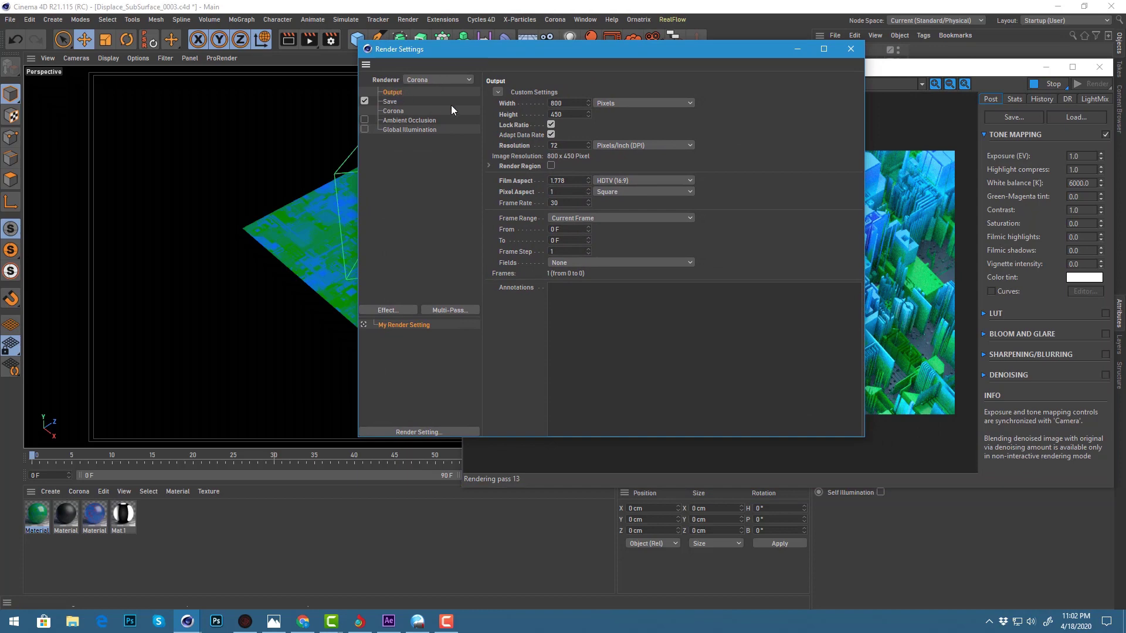
pyautogui.moveTo(575, 103); pyautogui.dragTo(517, 104)
pyautogui.write('19')
pyautogui.press('Return')
pyautogui.moveTo(680, 52); pyautogui.dragTo(586, 57)
# Stop the interactive render, start a full 1920×1080 render of the camera view, and enlarge the Corona VFB window to fit the frame
pyautogui.moveTo(810, 72); pyautogui.dragTo(675, 66)
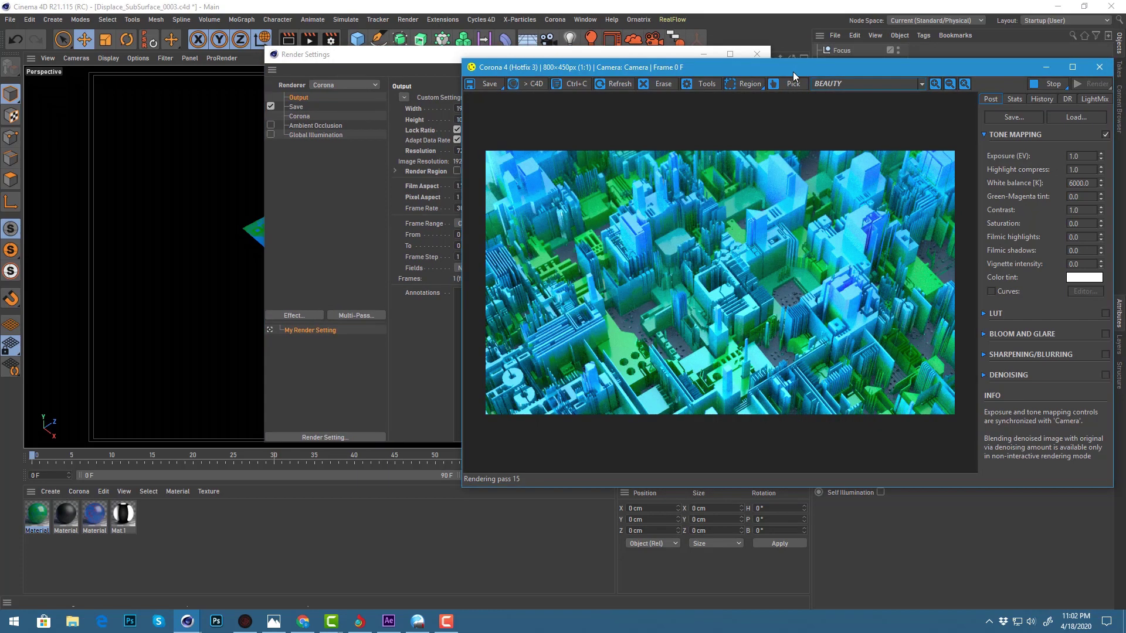
pyautogui.click(904, 77)
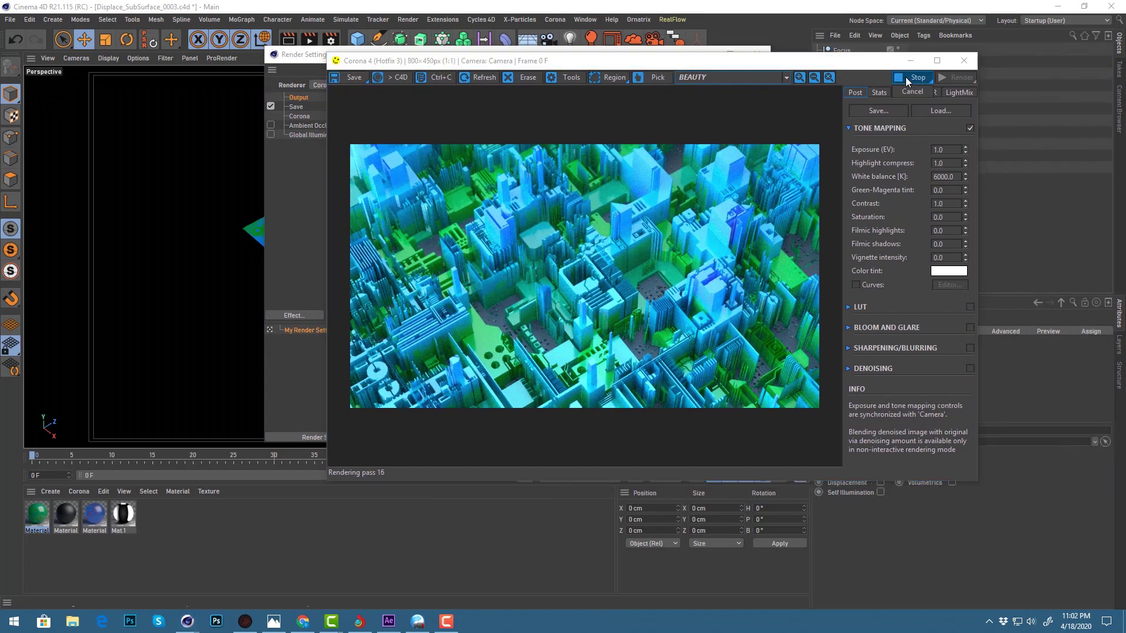
pyautogui.moveTo(866, 62); pyautogui.dragTo(857, 62)
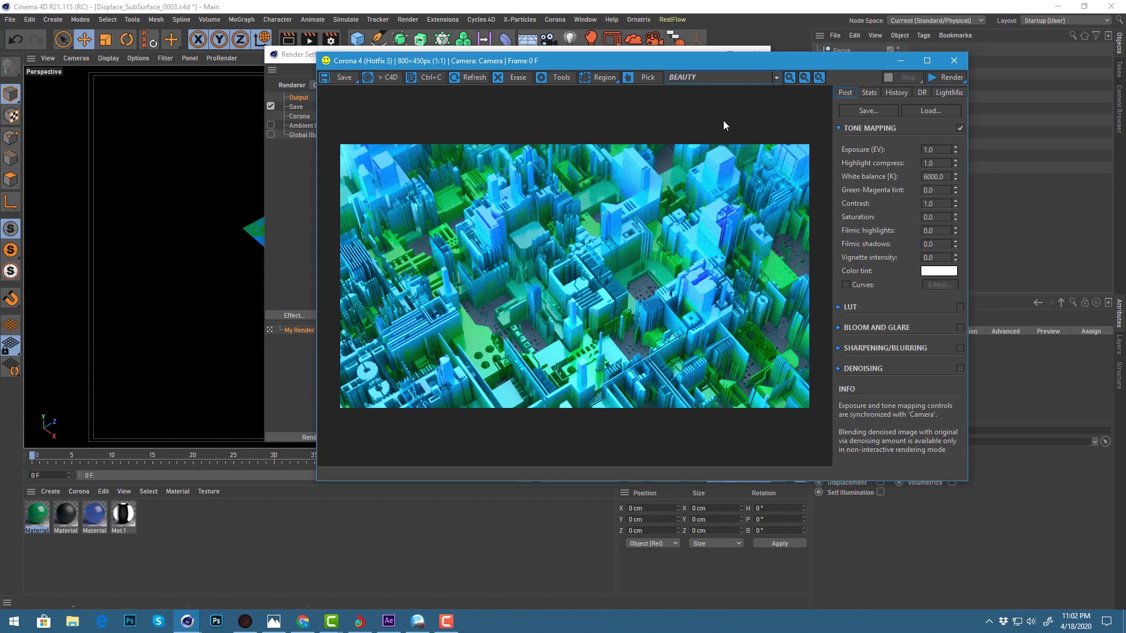
pyautogui.hotkey('shift', 'r')
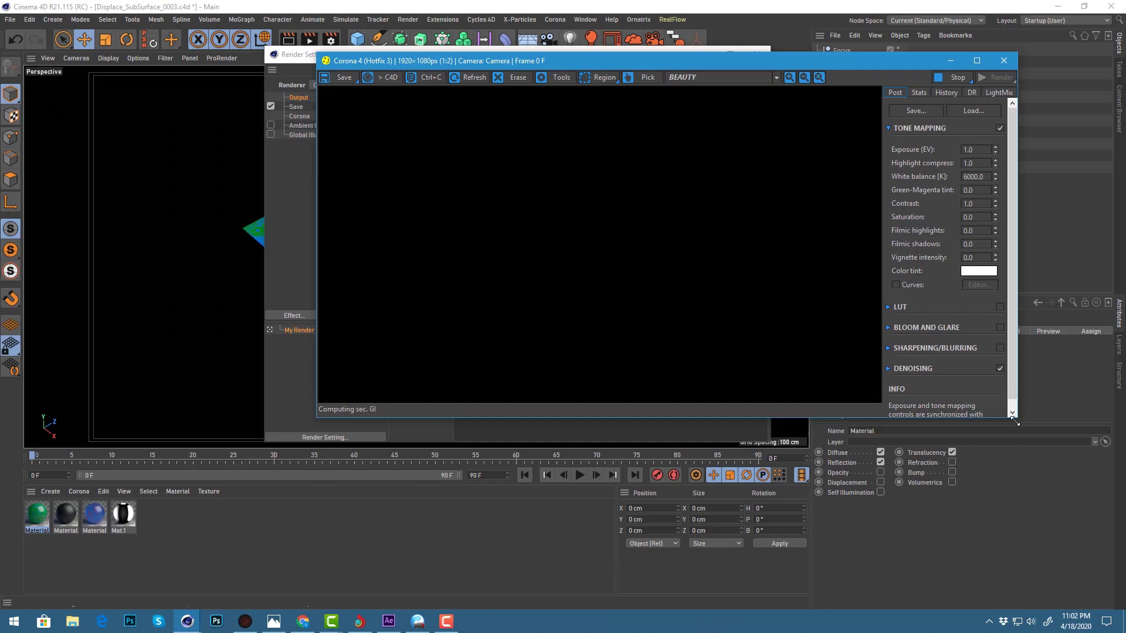
pyautogui.moveTo(1017, 418); pyautogui.dragTo(1056, 496)
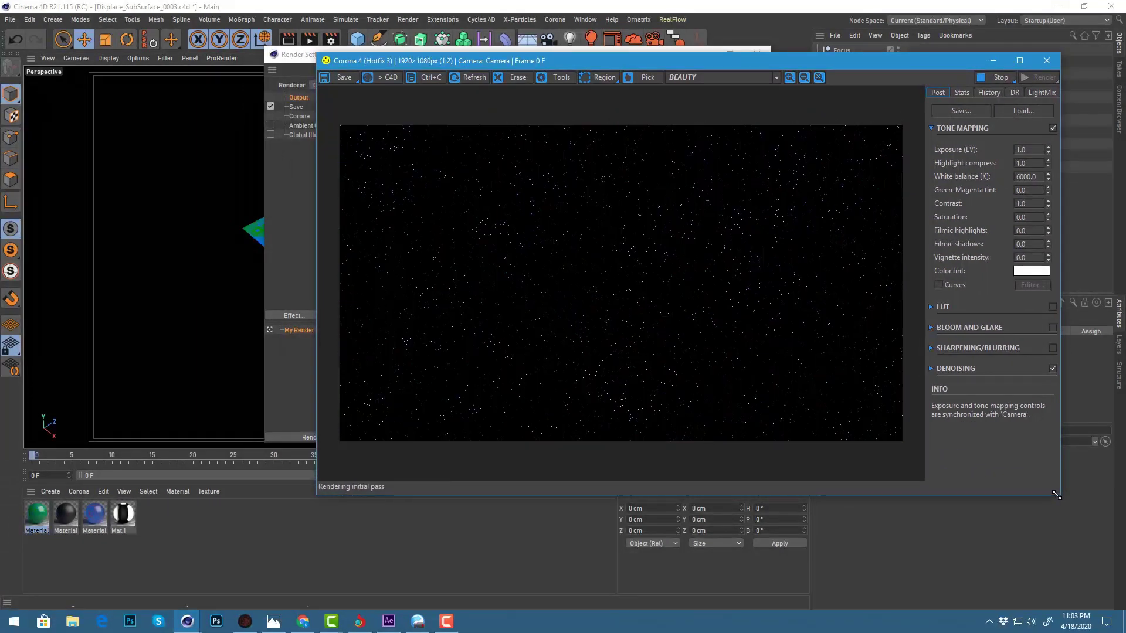